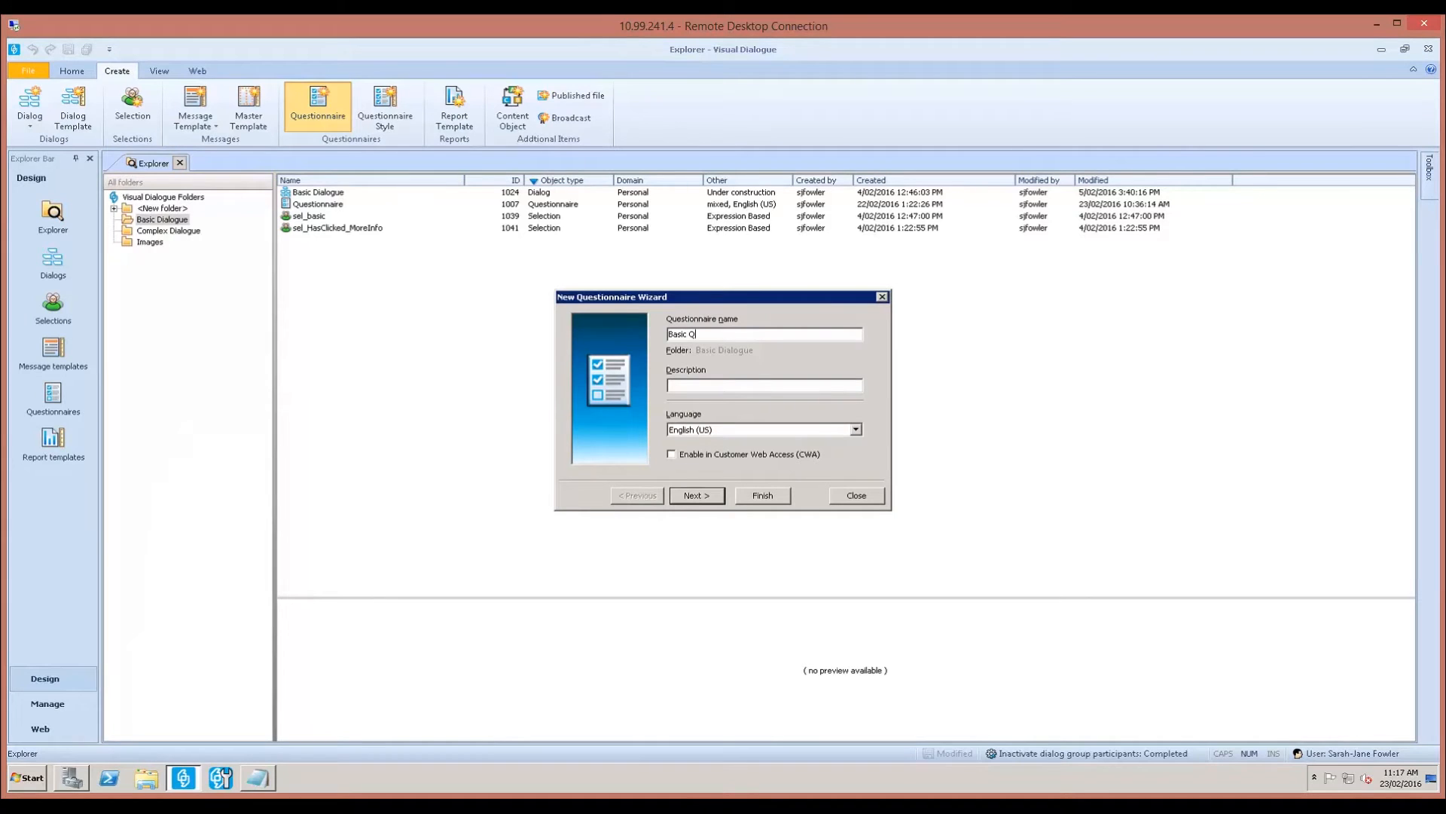
Step: Name the new questionnaire Basic Questionnaire, describe it as "Video Tutorial Example" and enable it in Customer Web Access (CWA)
key(Tab)
text(Video )
text(Tur)
text(torial )
text(Example)
click(732, 457)
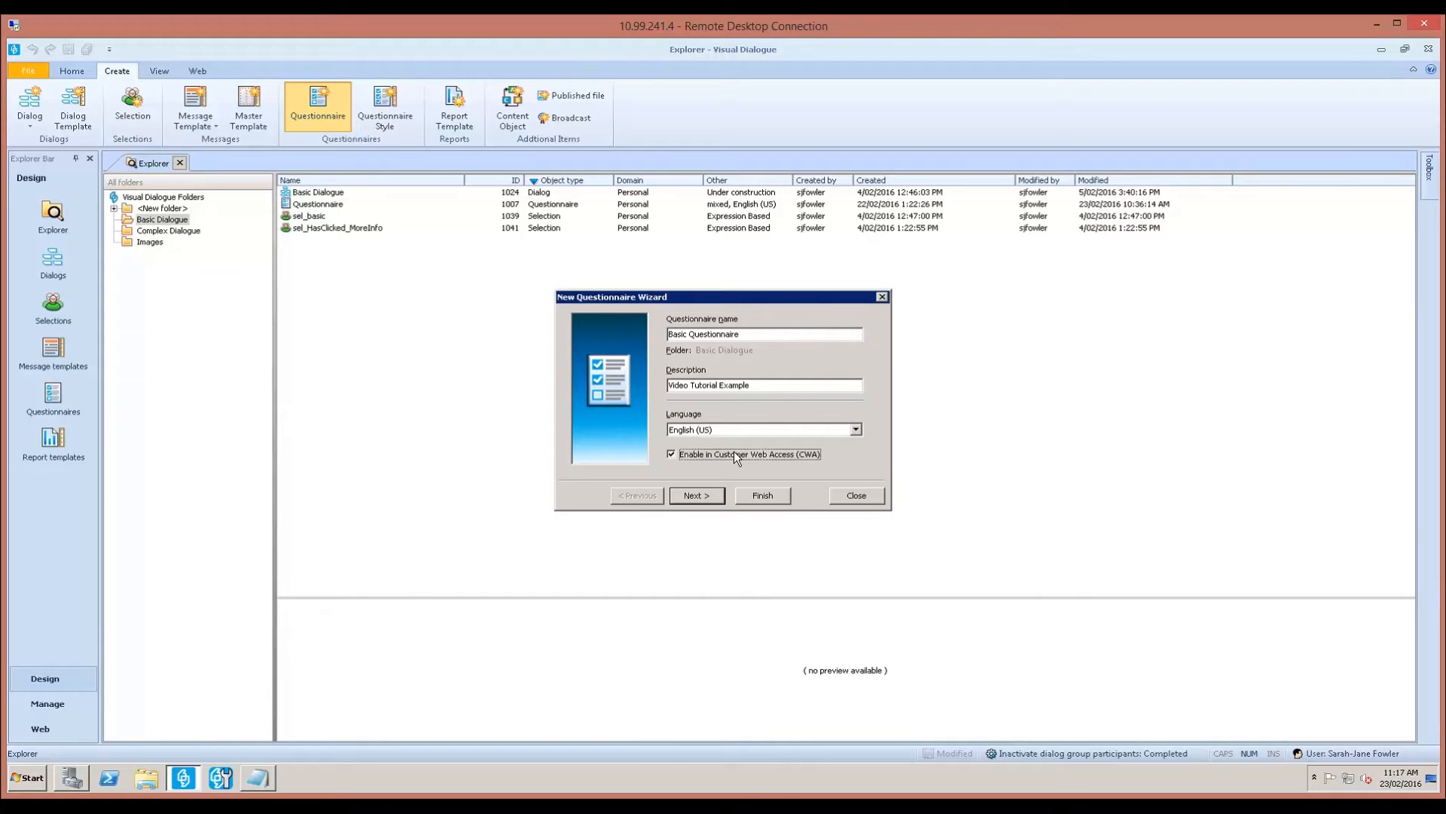
Step: Keep the survey type as Mixed mode, set the target customer domain to Personal and finish creating the questionnaire
click(695, 495)
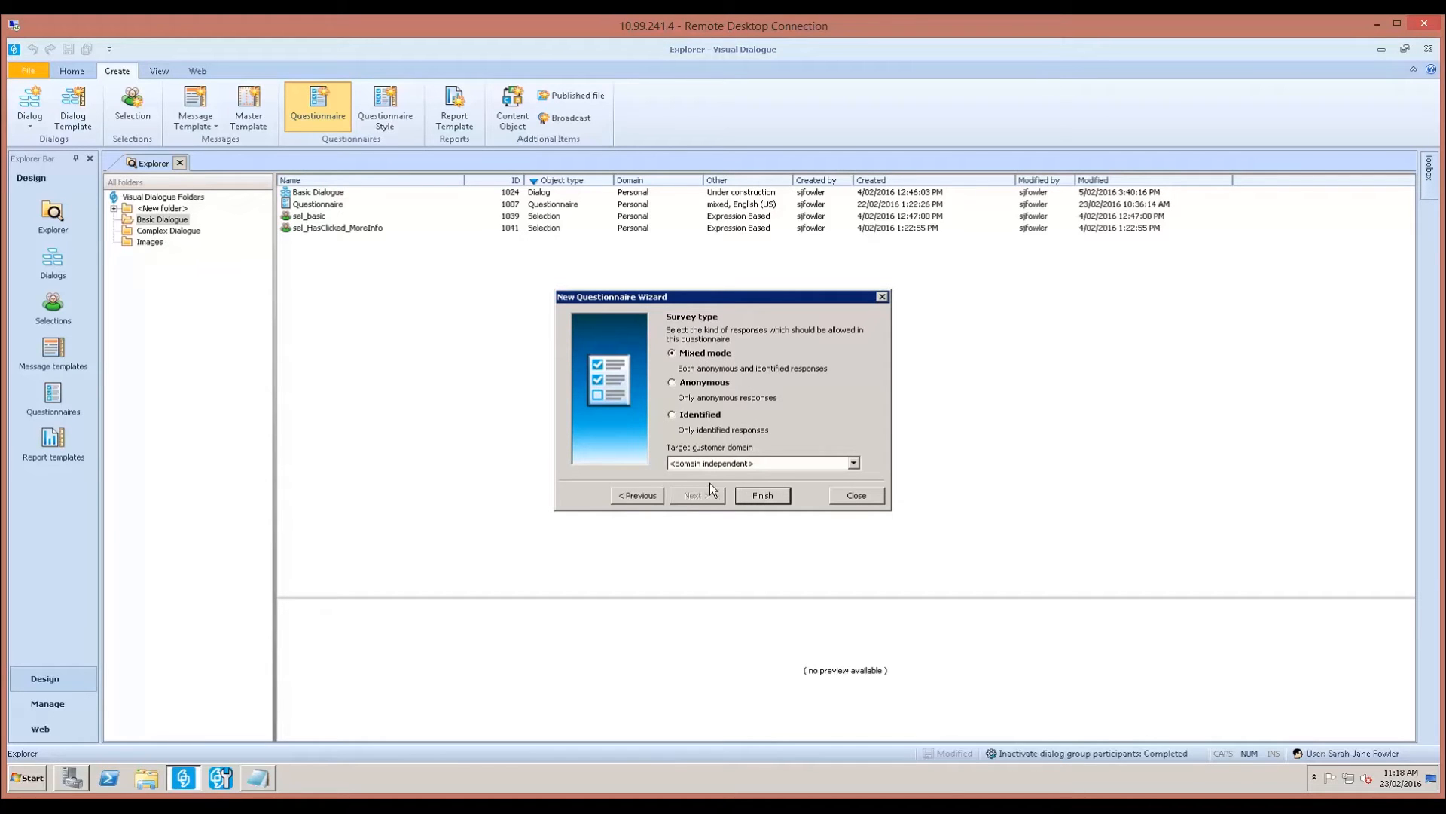
click(765, 459)
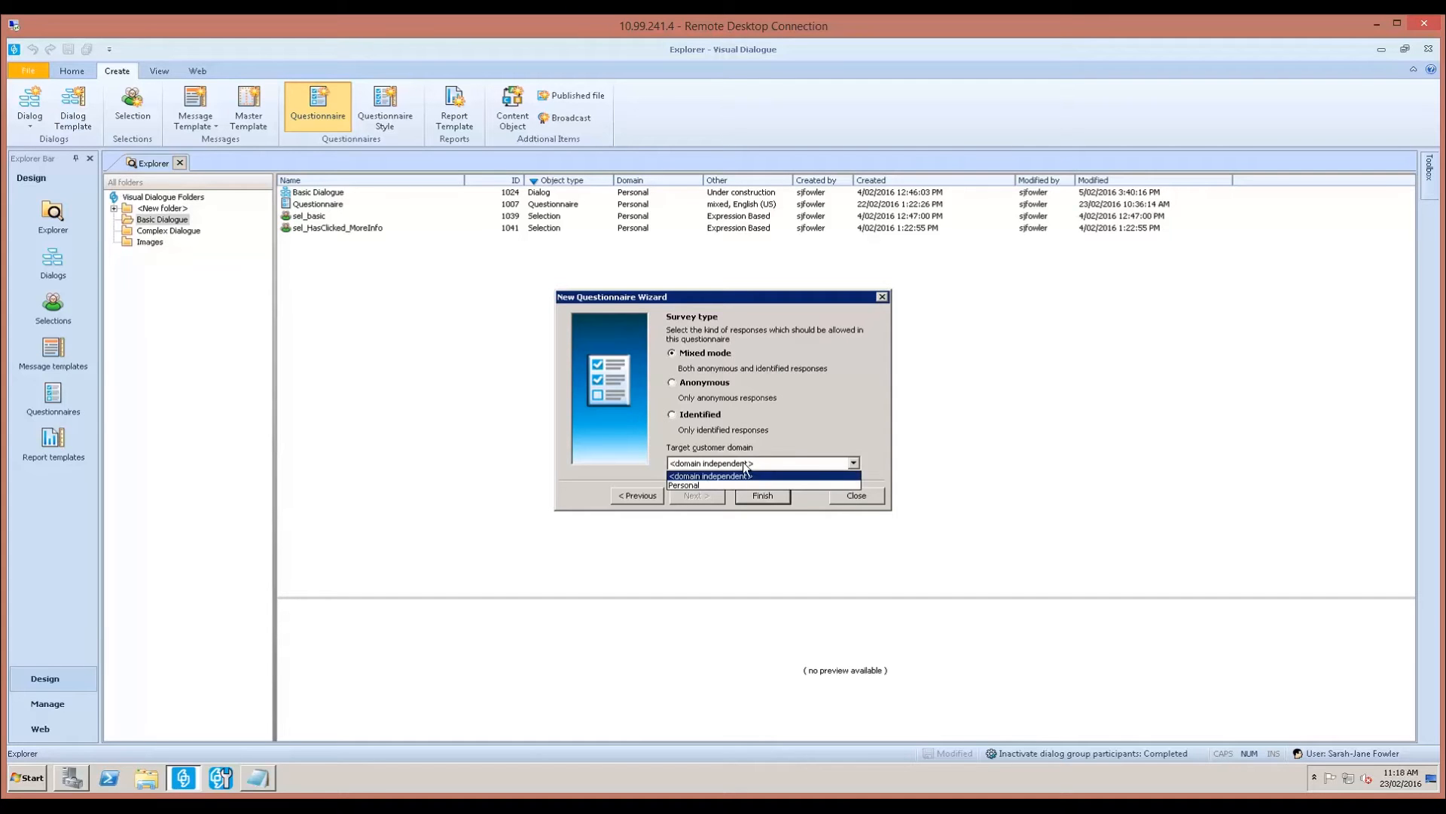
click(707, 482)
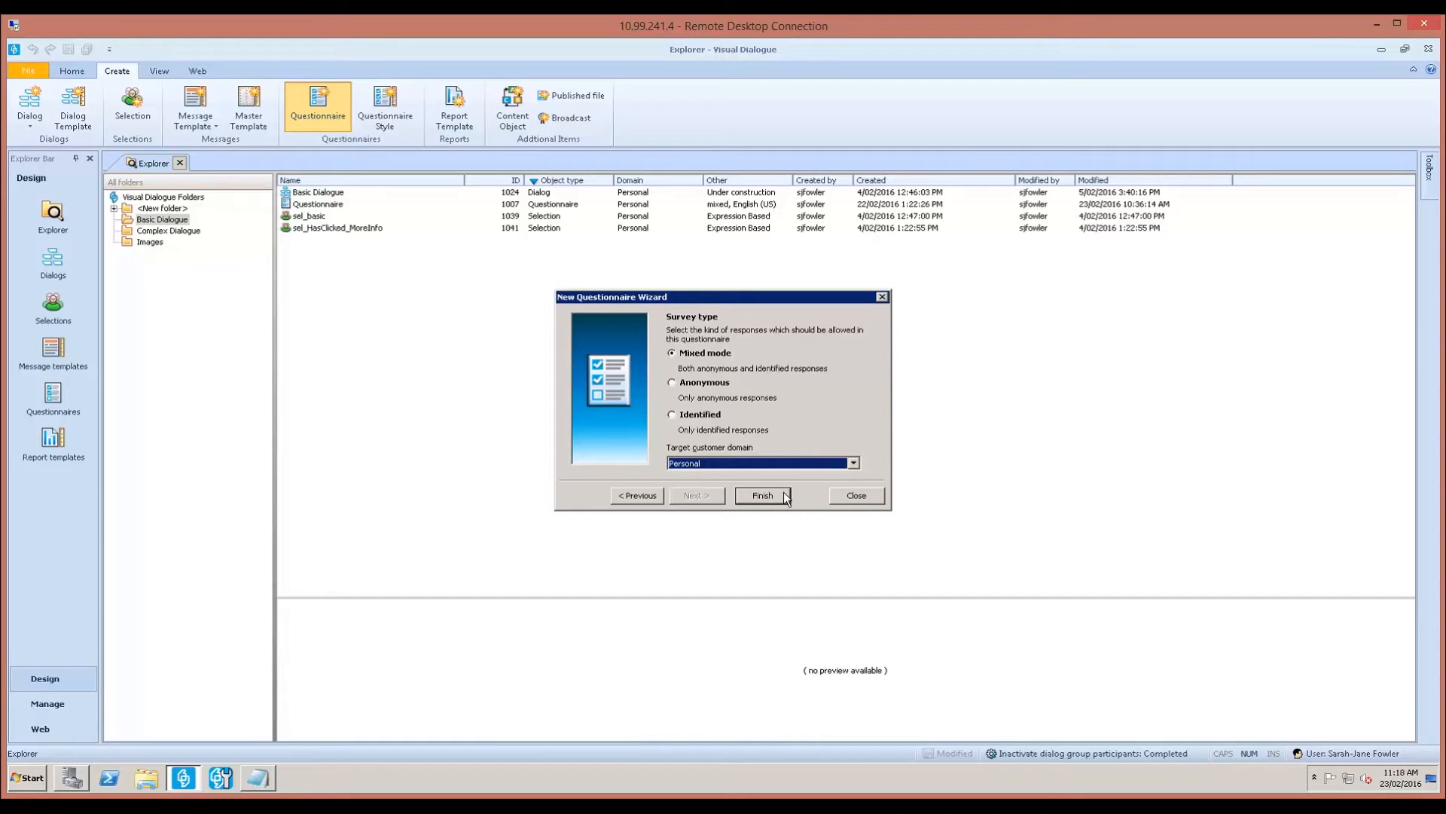
click(762, 496)
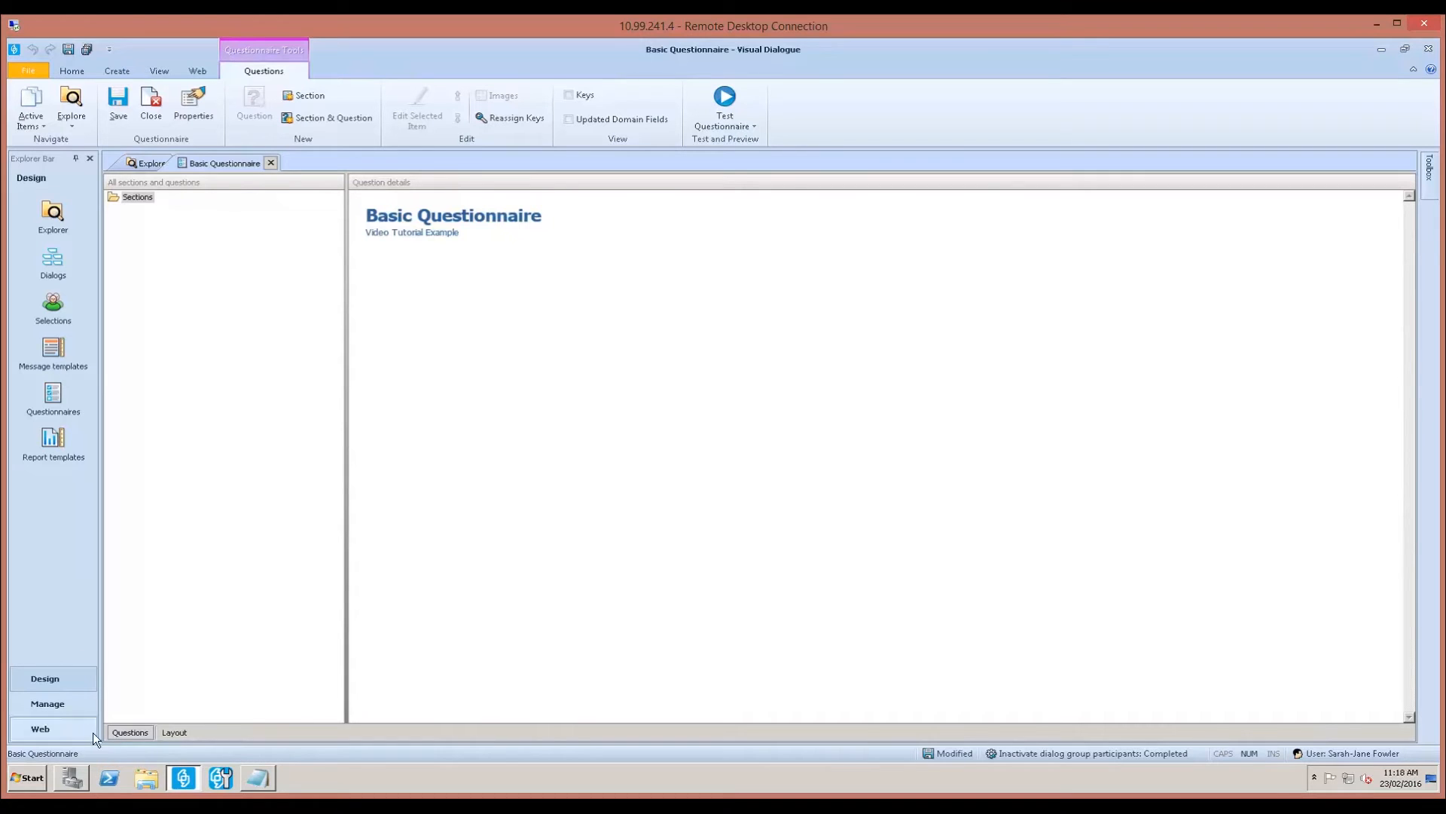
Step: Look at the questionnaire's layout view, return to its questions and start a new section captioned "Introduction"
click(168, 734)
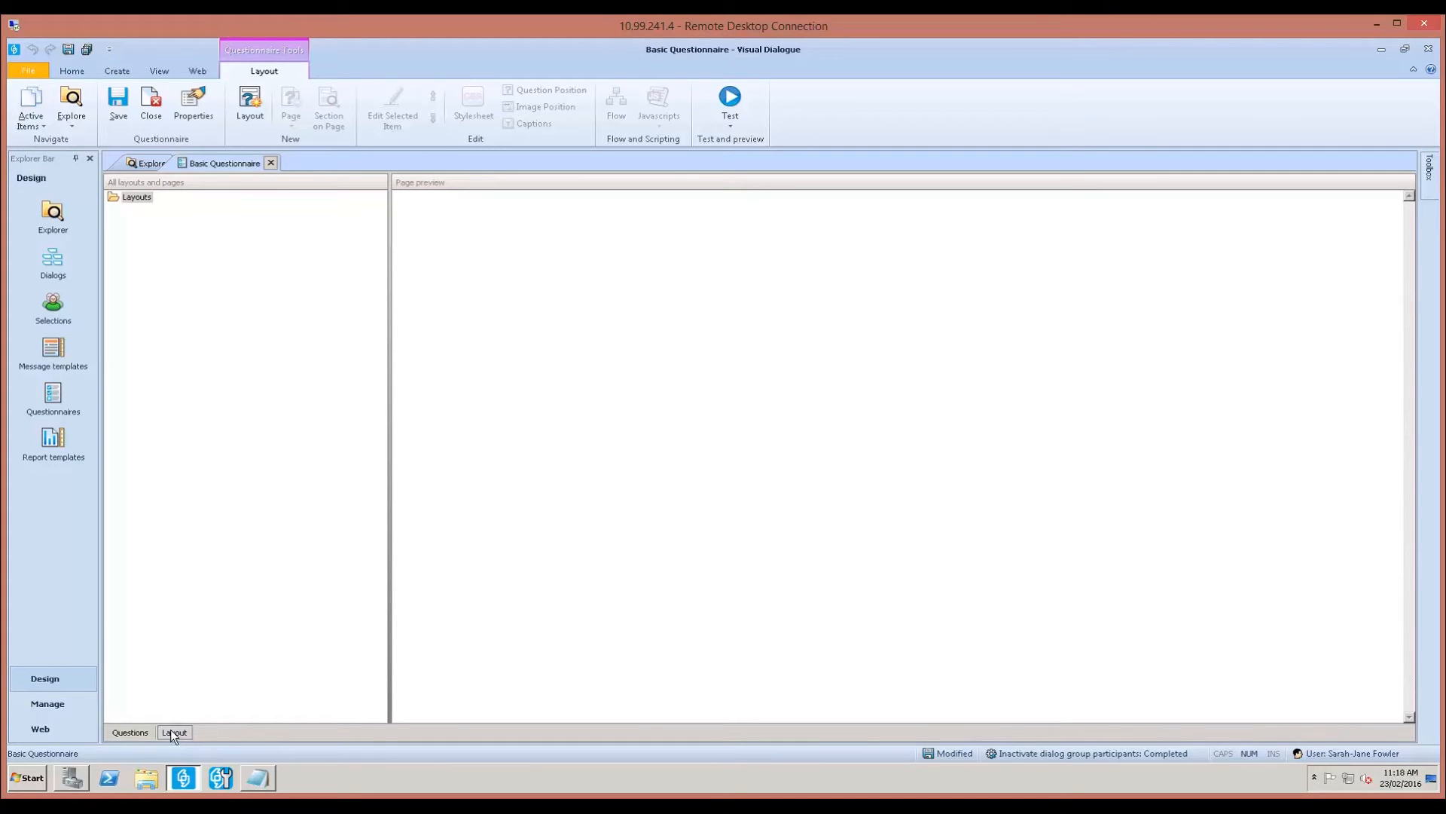
click(132, 733)
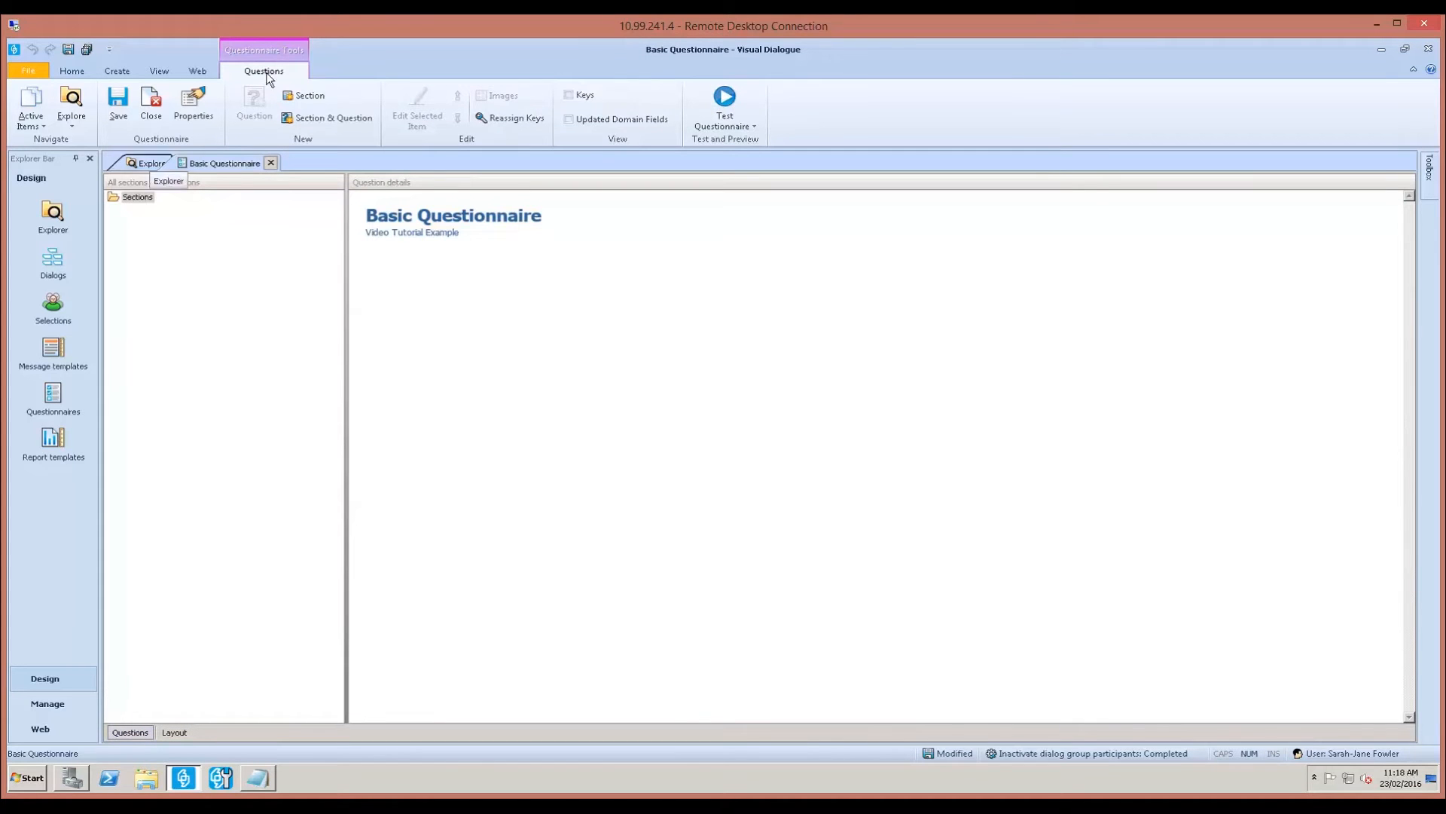
click(312, 94)
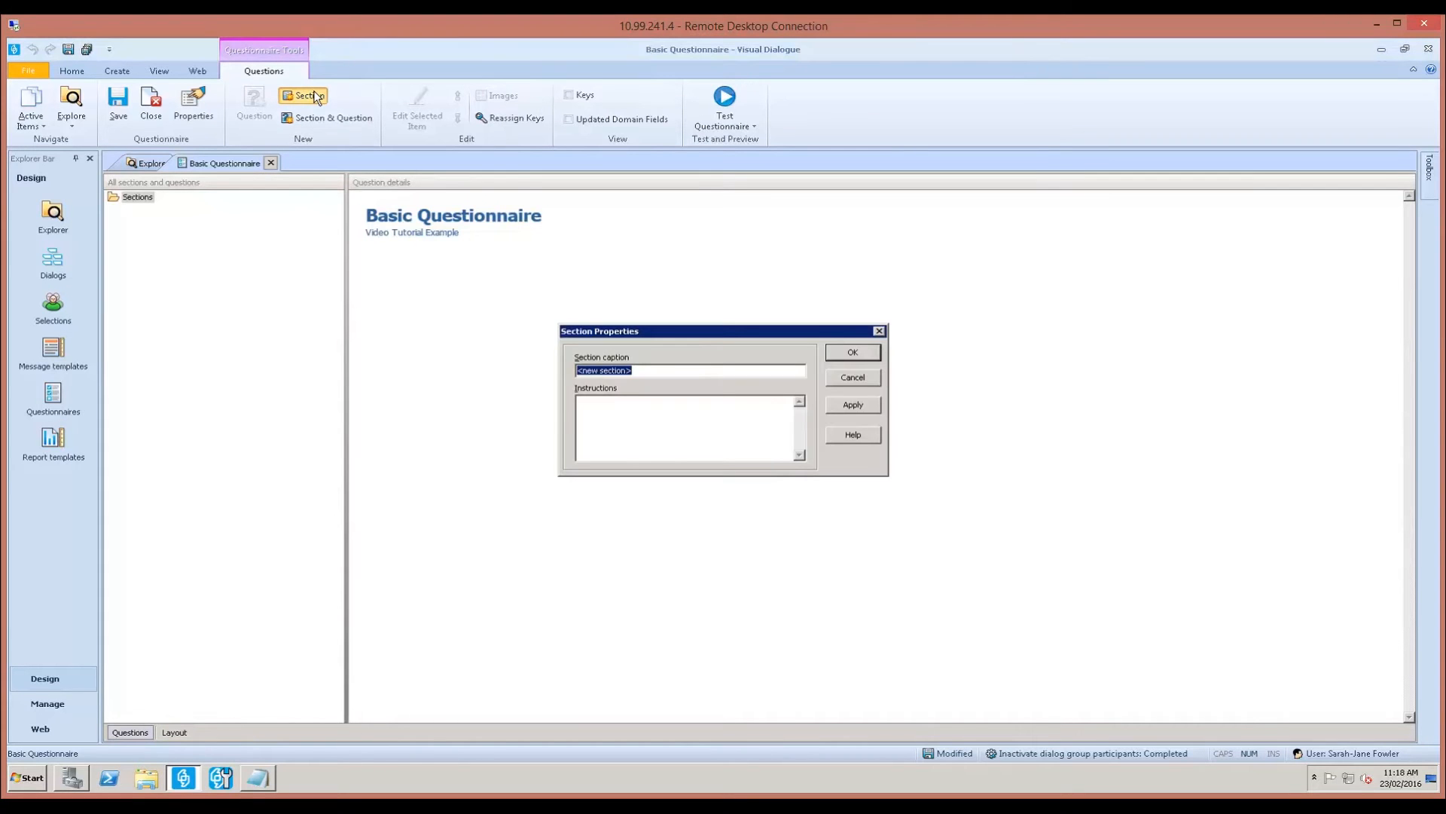
text(Introduction)
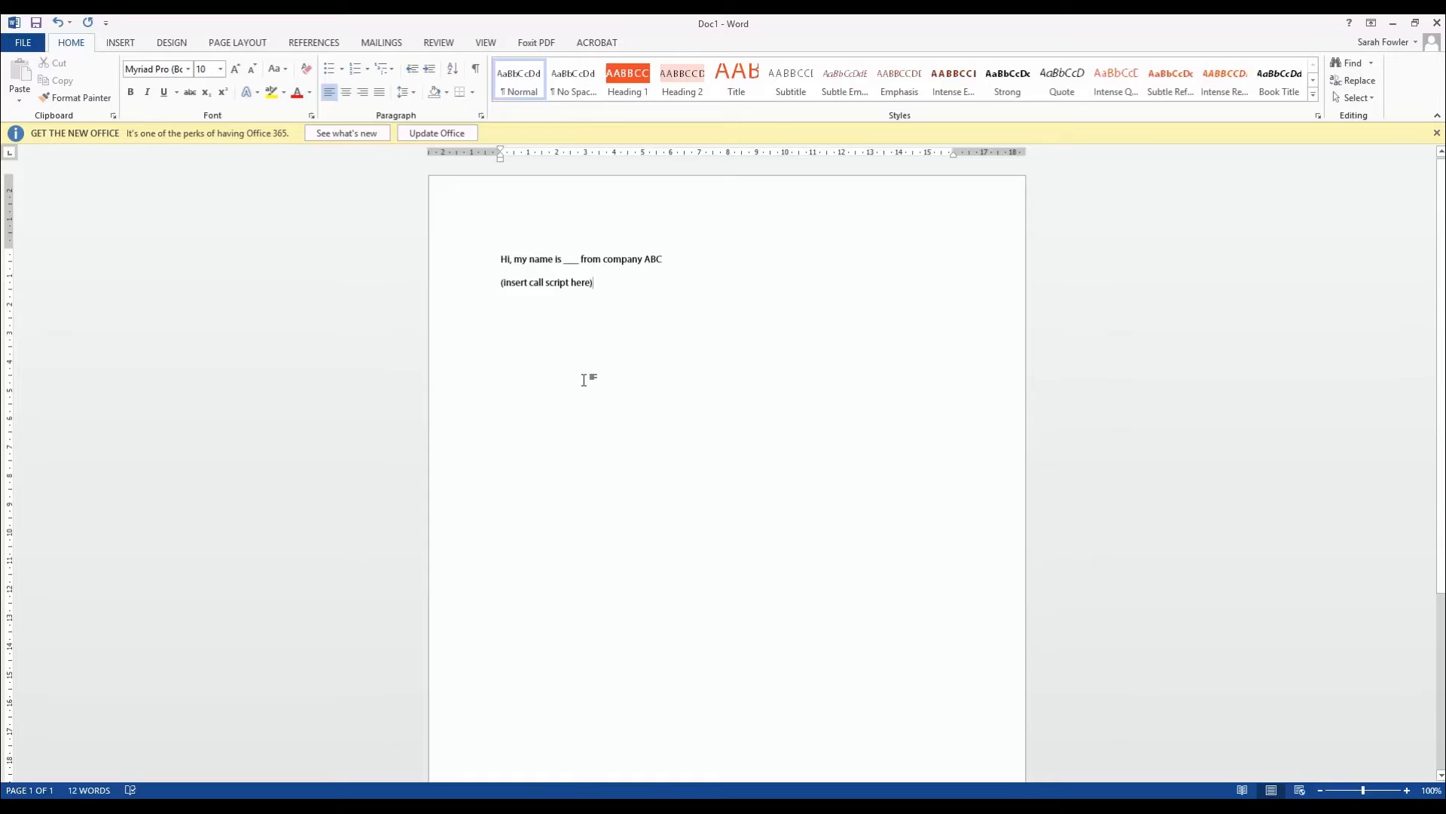
Step: Copy the call script from the Word document into the section's instructions, insert two <br> lines after the greeting and confirm the section
key(ctrl+a)
key(ctrl+c)
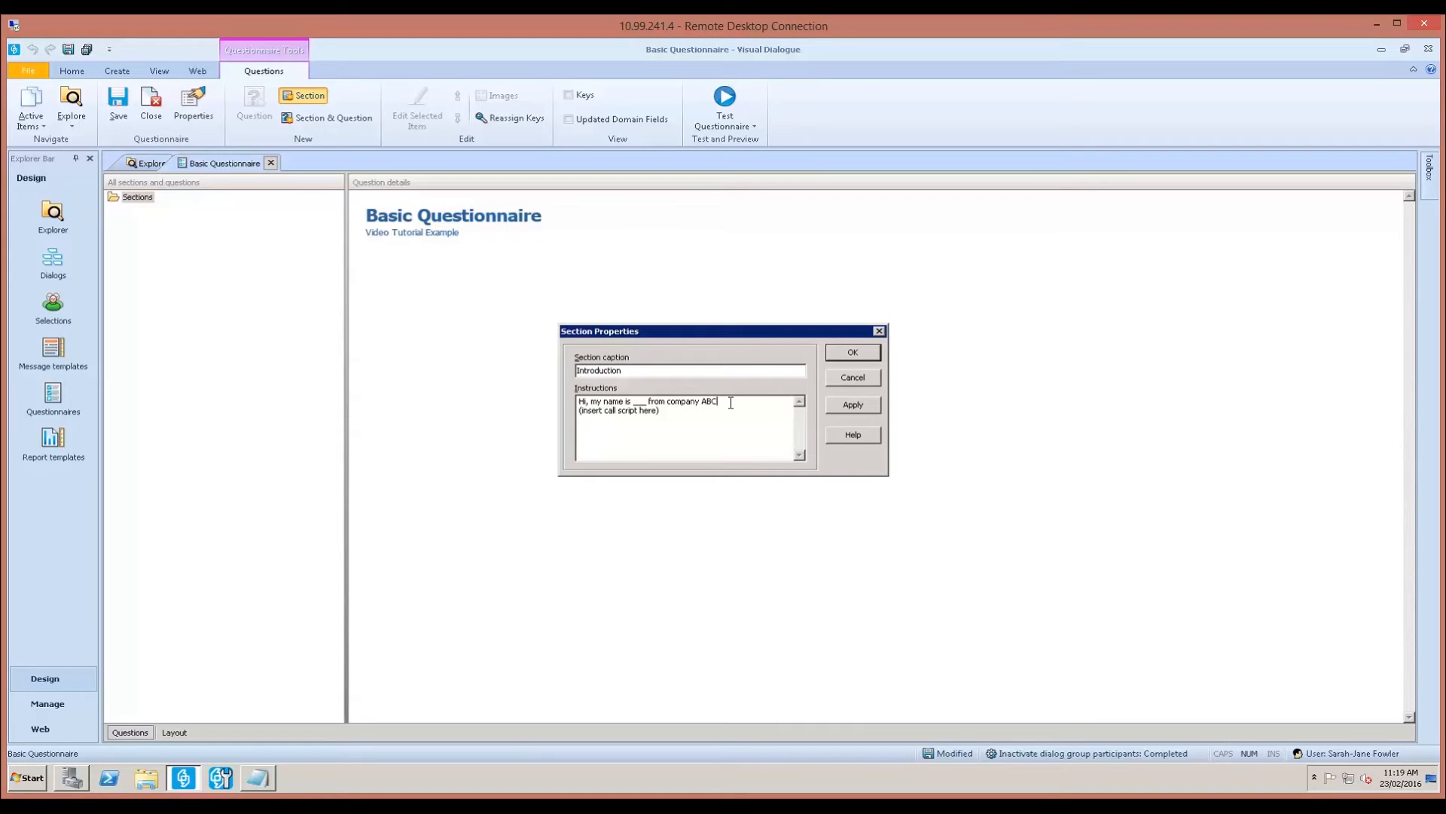
key(Return)
text(<br>)
key(Return)
text(<br>)
click(861, 351)
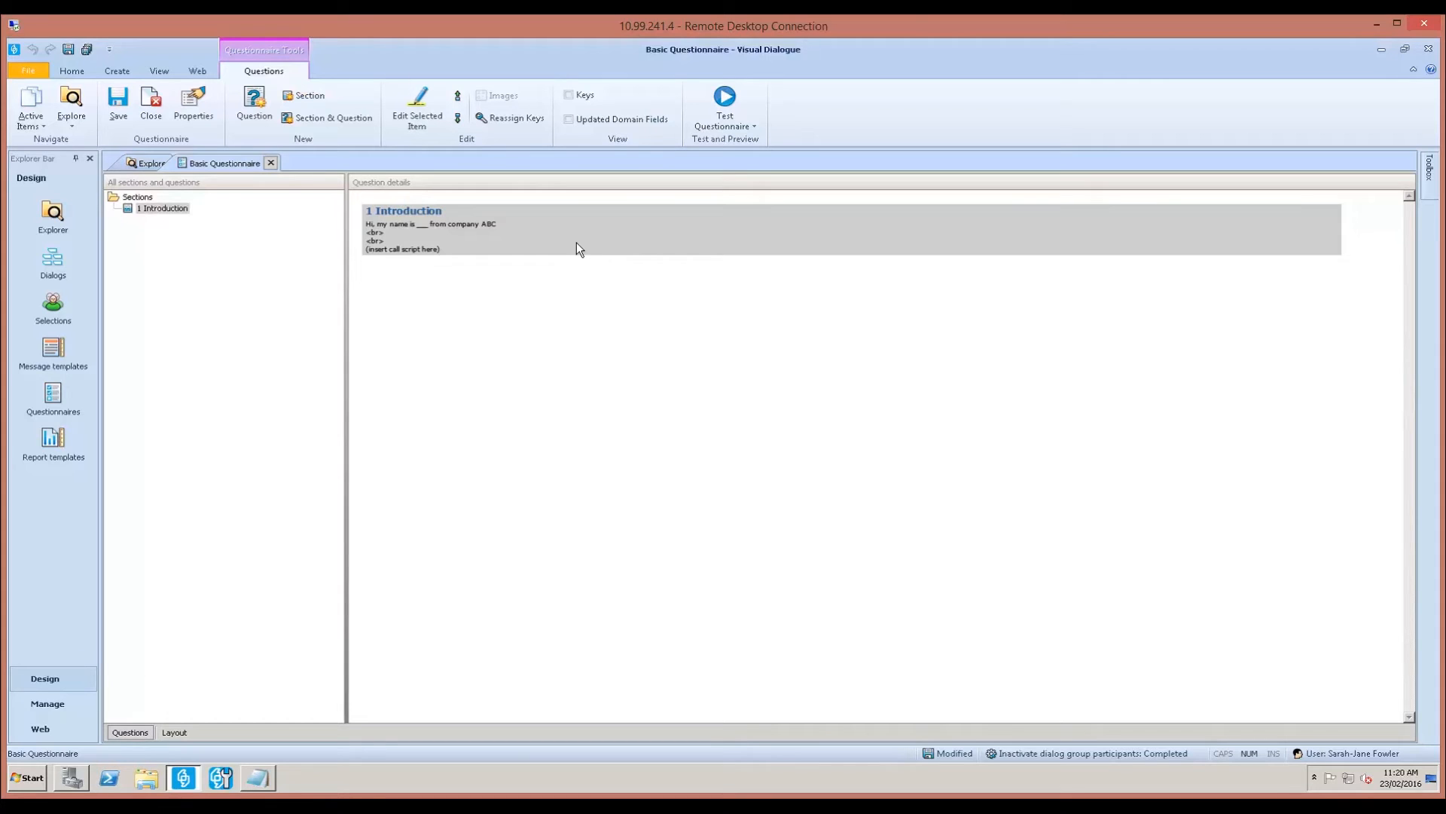
Step: Compare the available question types, including Matrix, and start a Normal question of type Multi option in the Introduction section
click(256, 102)
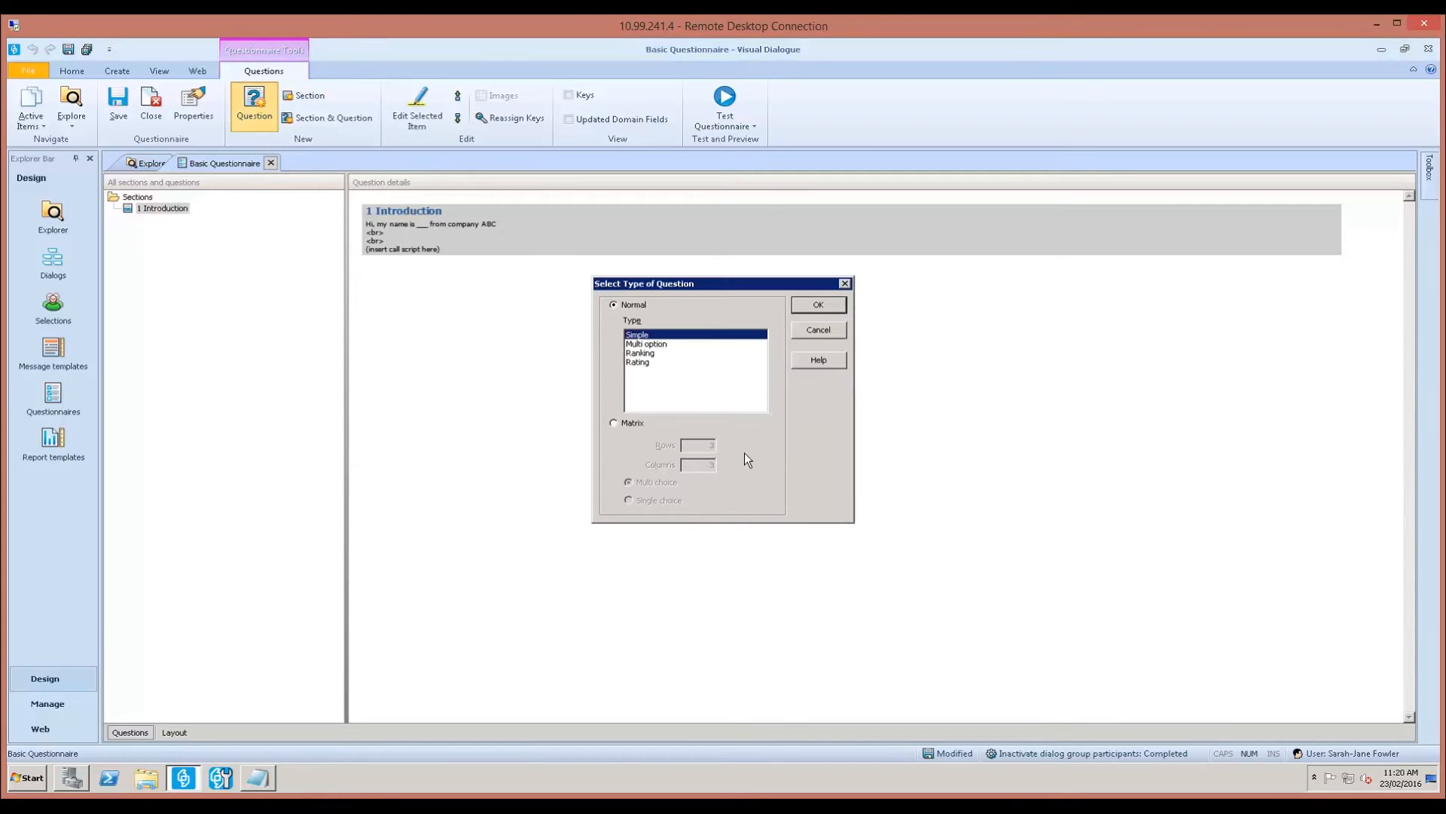
click(644, 345)
click(644, 353)
click(644, 362)
click(643, 336)
click(637, 423)
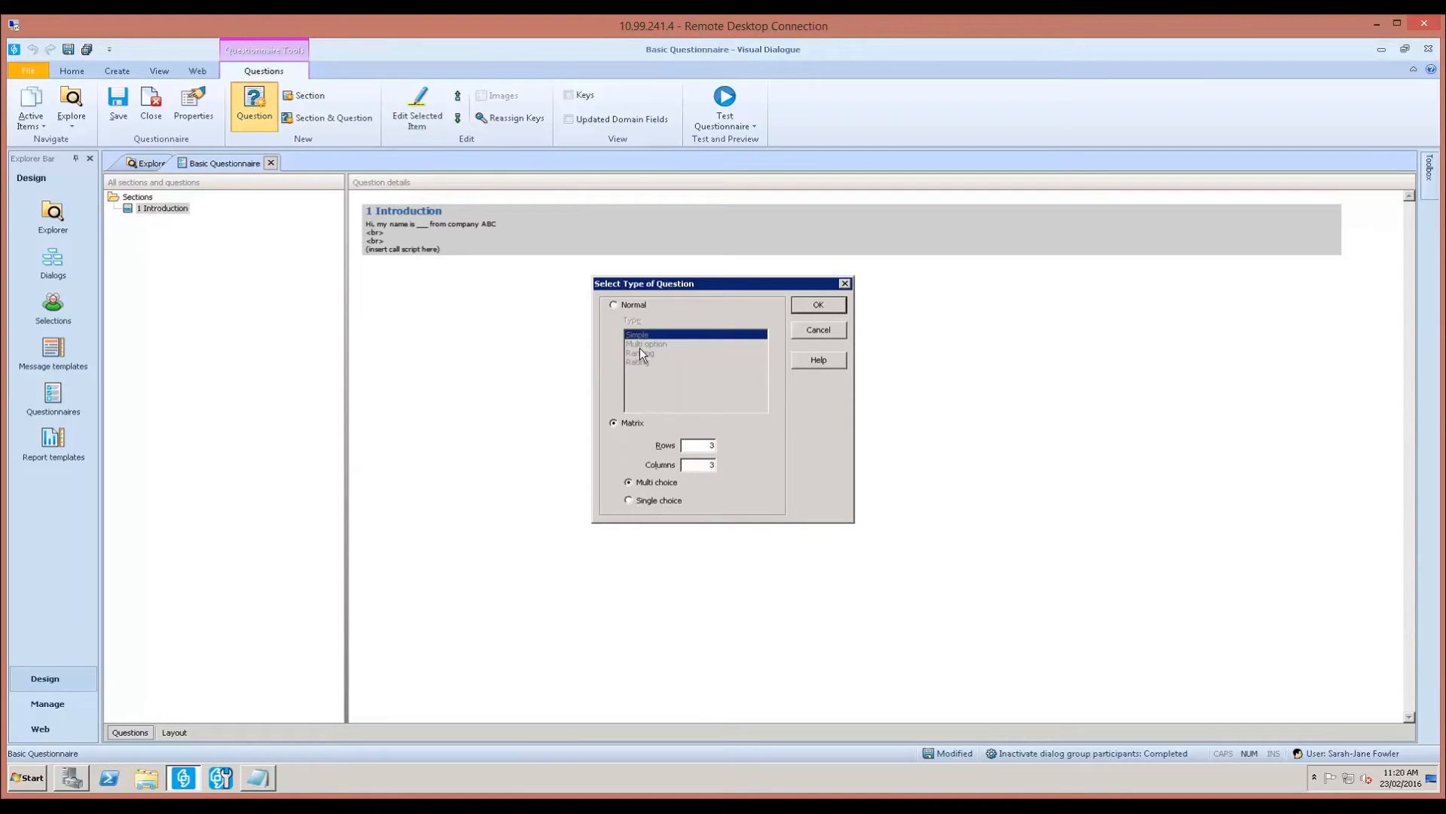
click(621, 304)
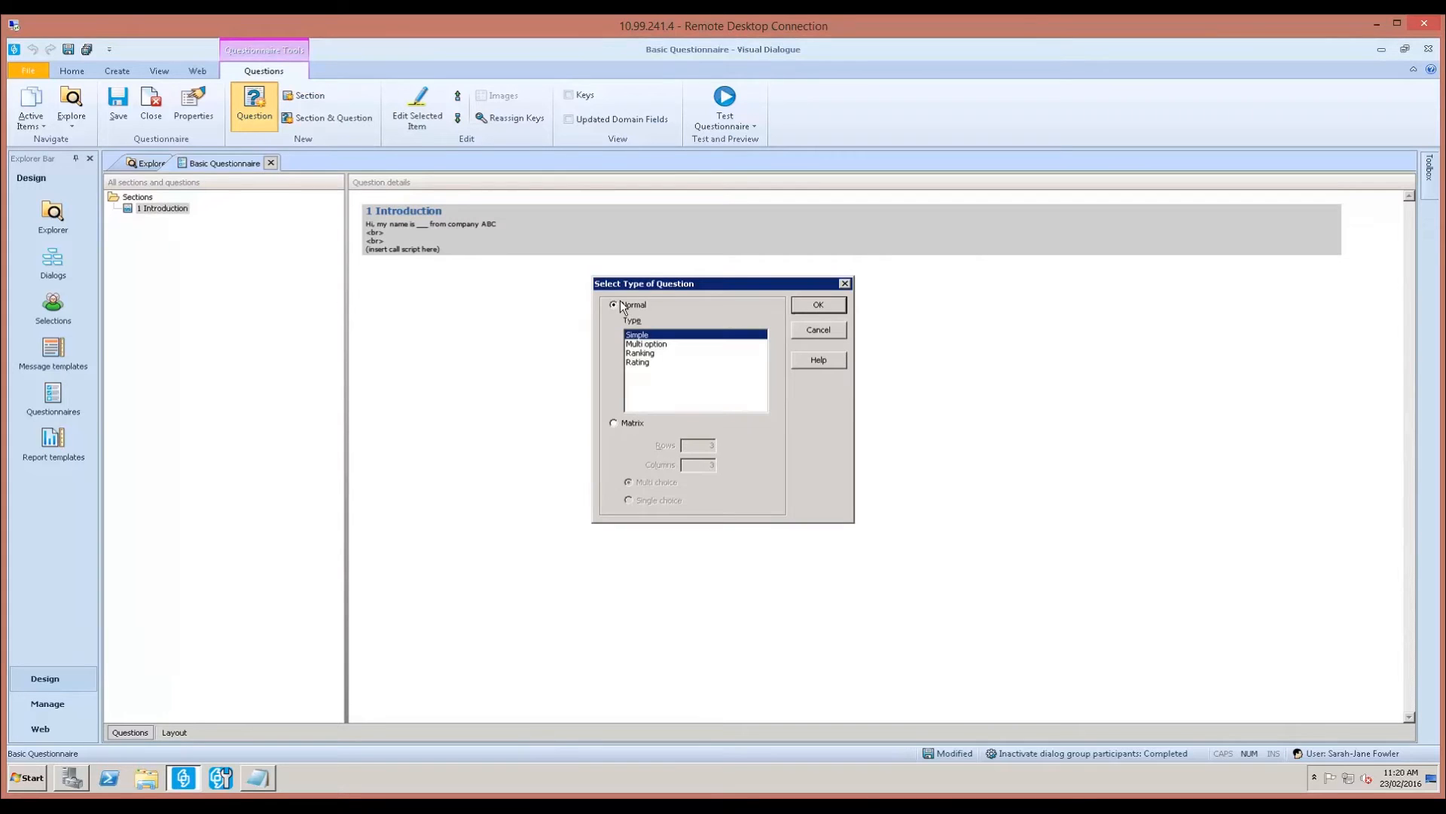
click(644, 343)
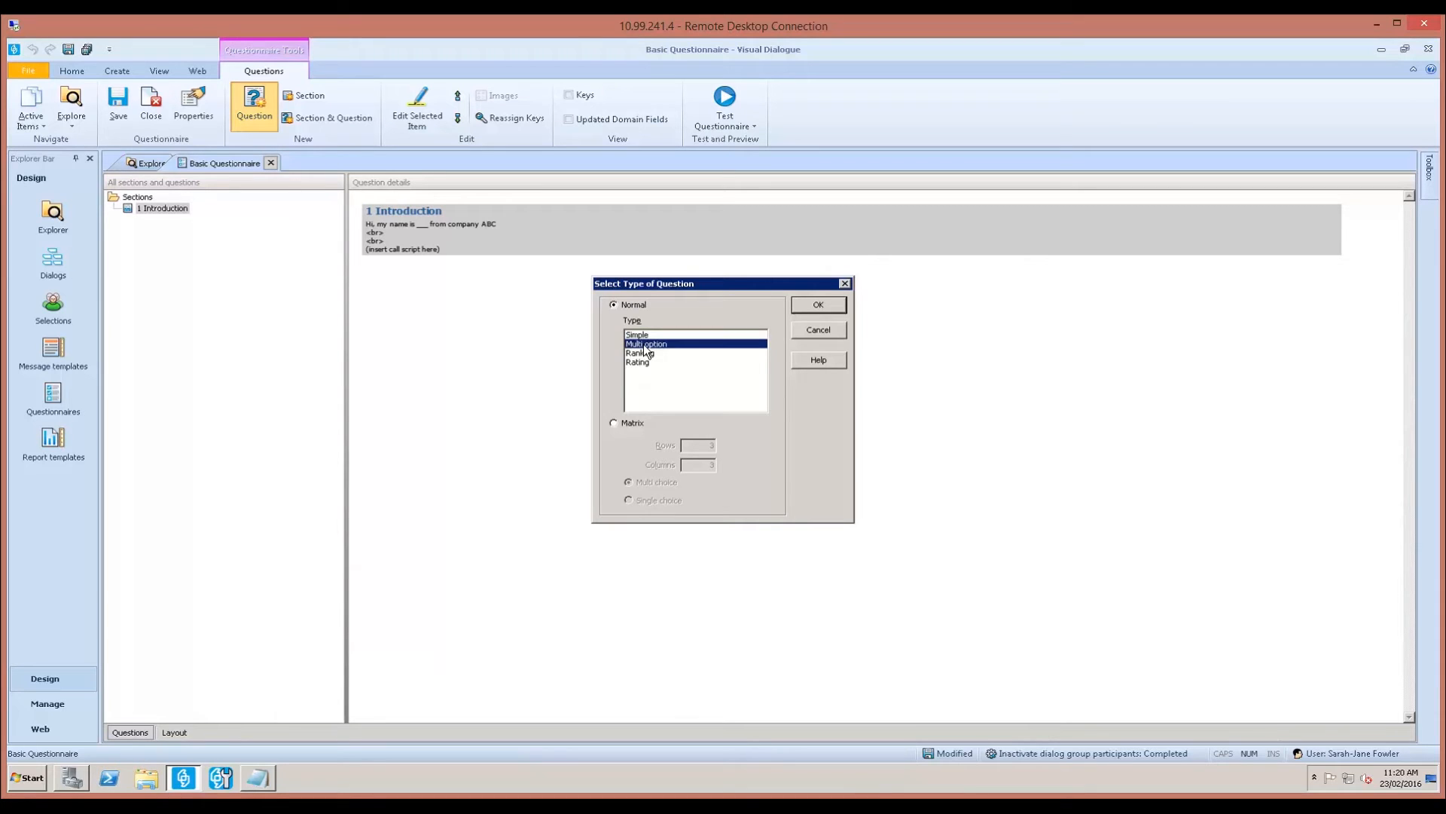
click(838, 302)
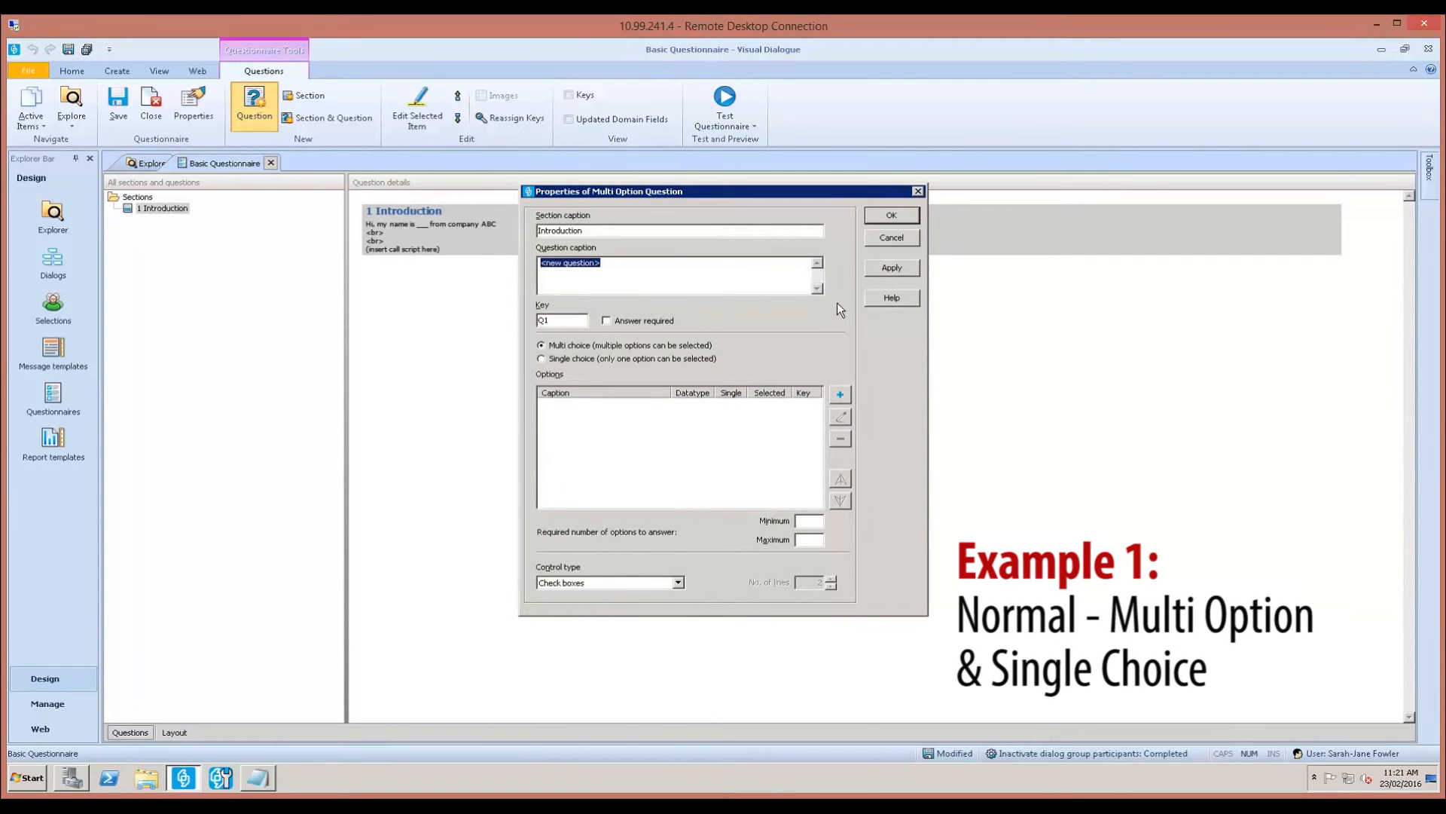
Step: Caption the question "Do you have a minute to answer a few quick questions?"
text(Do you have a minute to answer a few quick quetsions)
key(BackSpace)
key(BackSpace)
key(BackSpace)
key(BackSpace)
key(BackSpace)
key(BackSpace)
text(stions?)
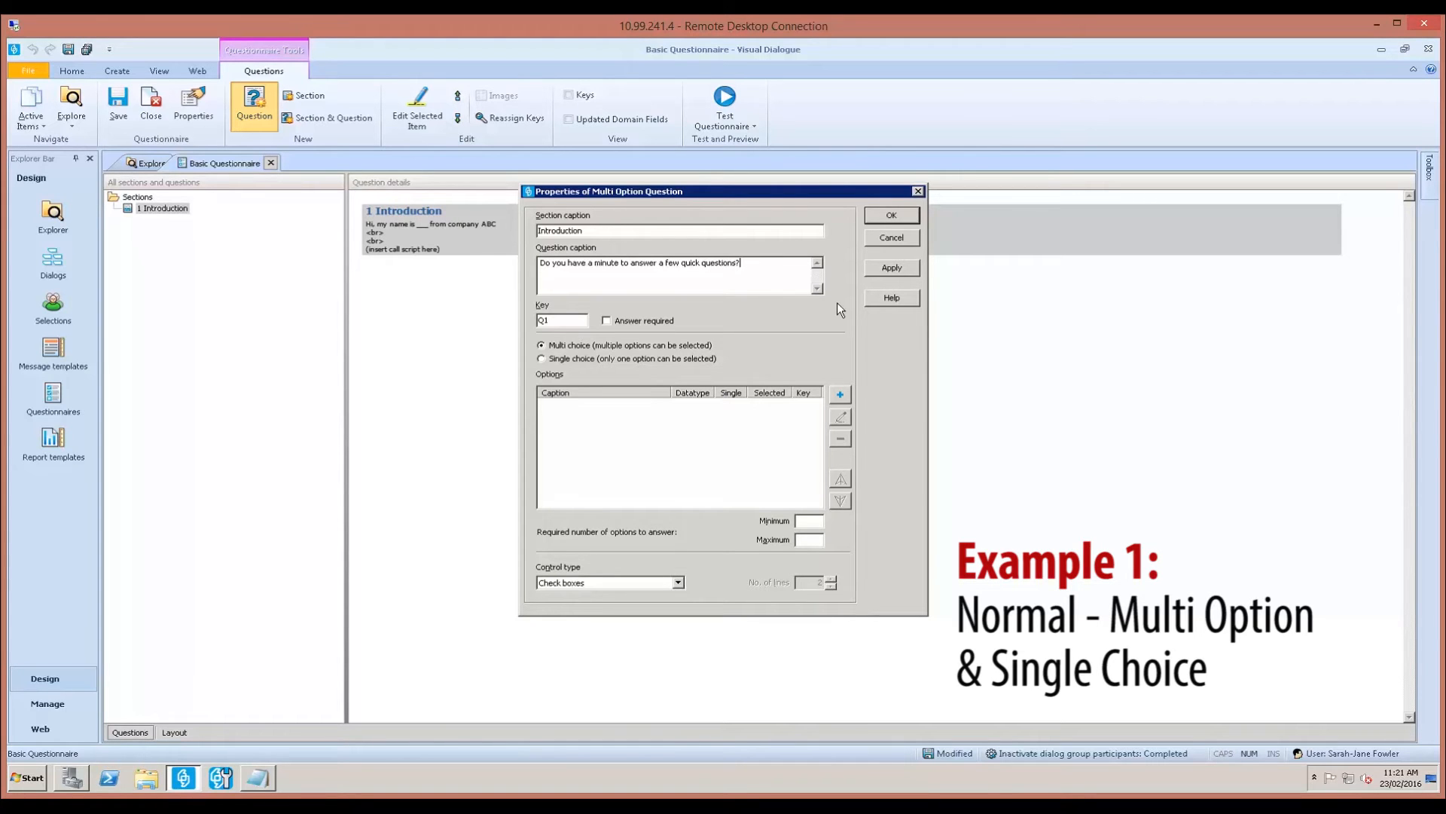
Step: Compare the control types offered for multi choice and single choice, and set the question to single choice with radio buttons
click(576, 358)
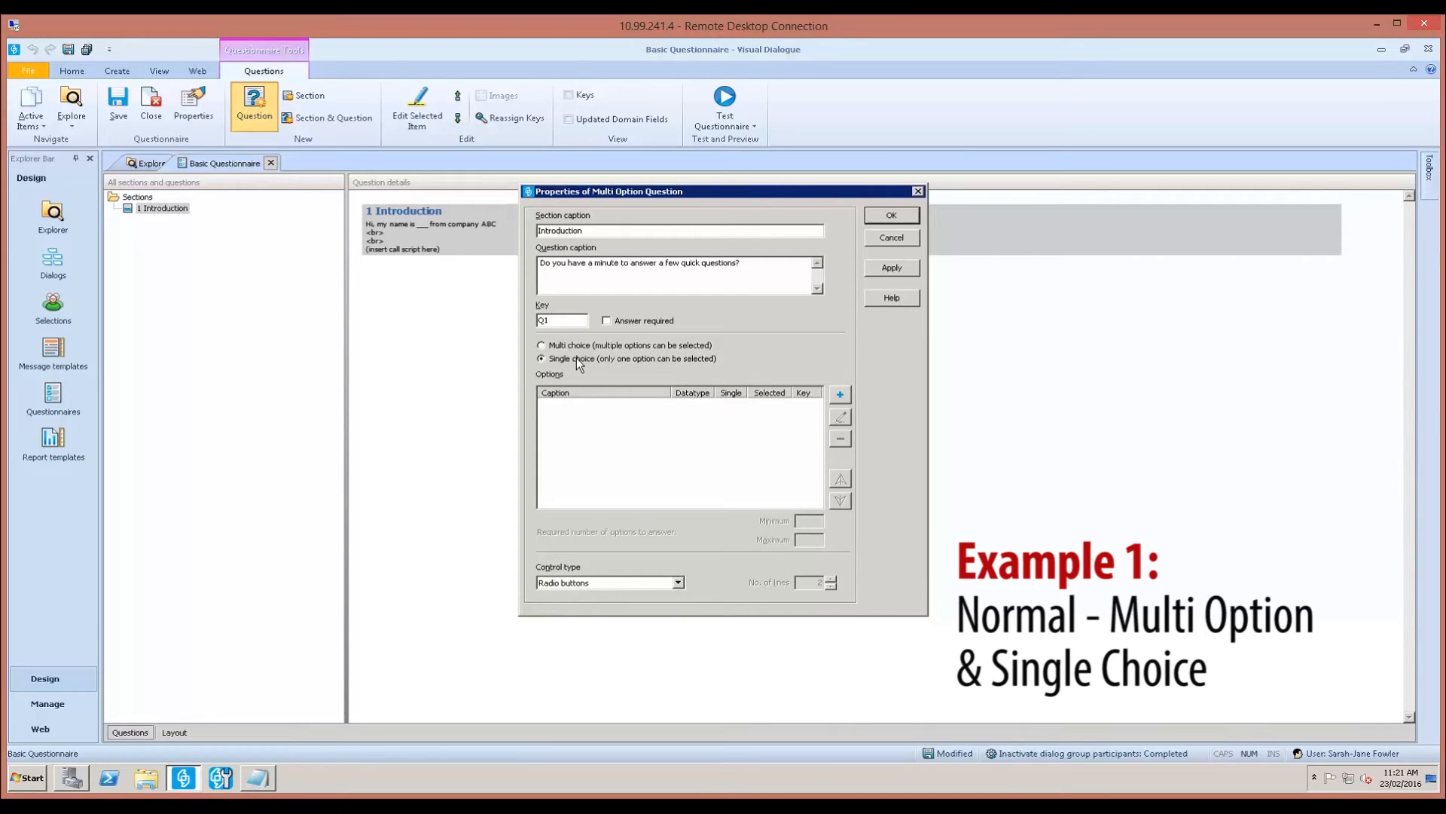
click(571, 346)
click(571, 358)
click(586, 584)
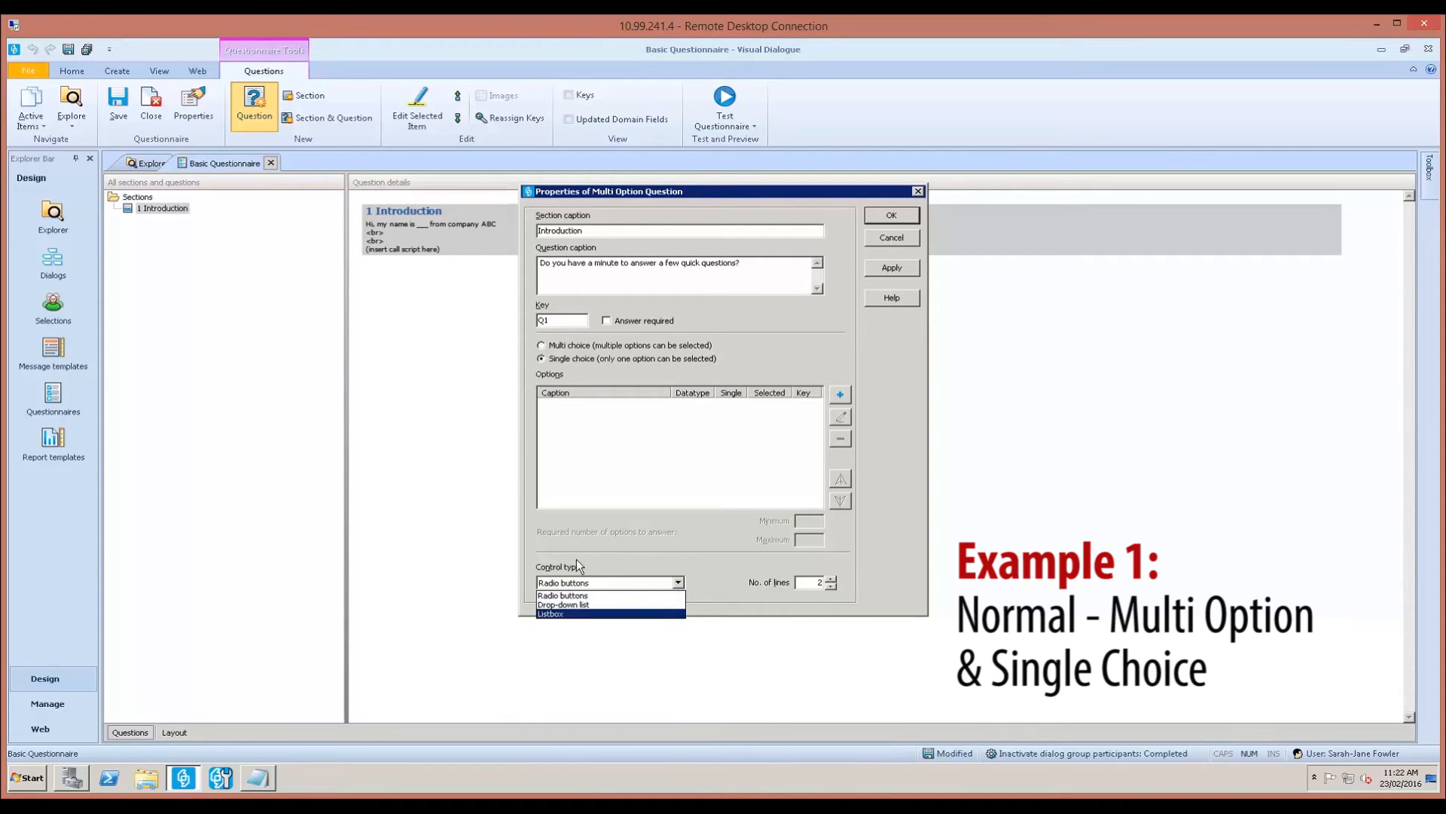
click(574, 348)
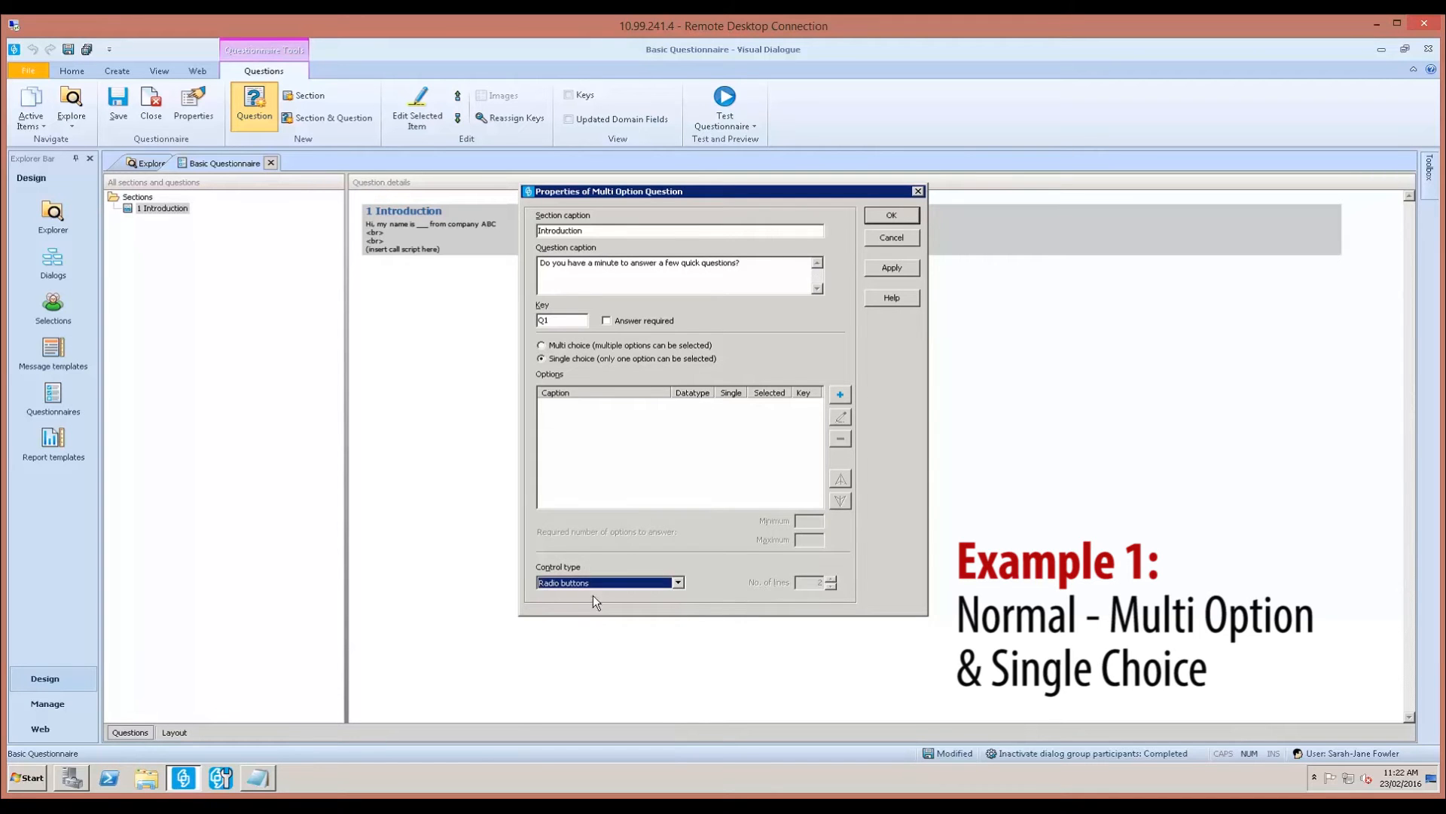
click(542, 345)
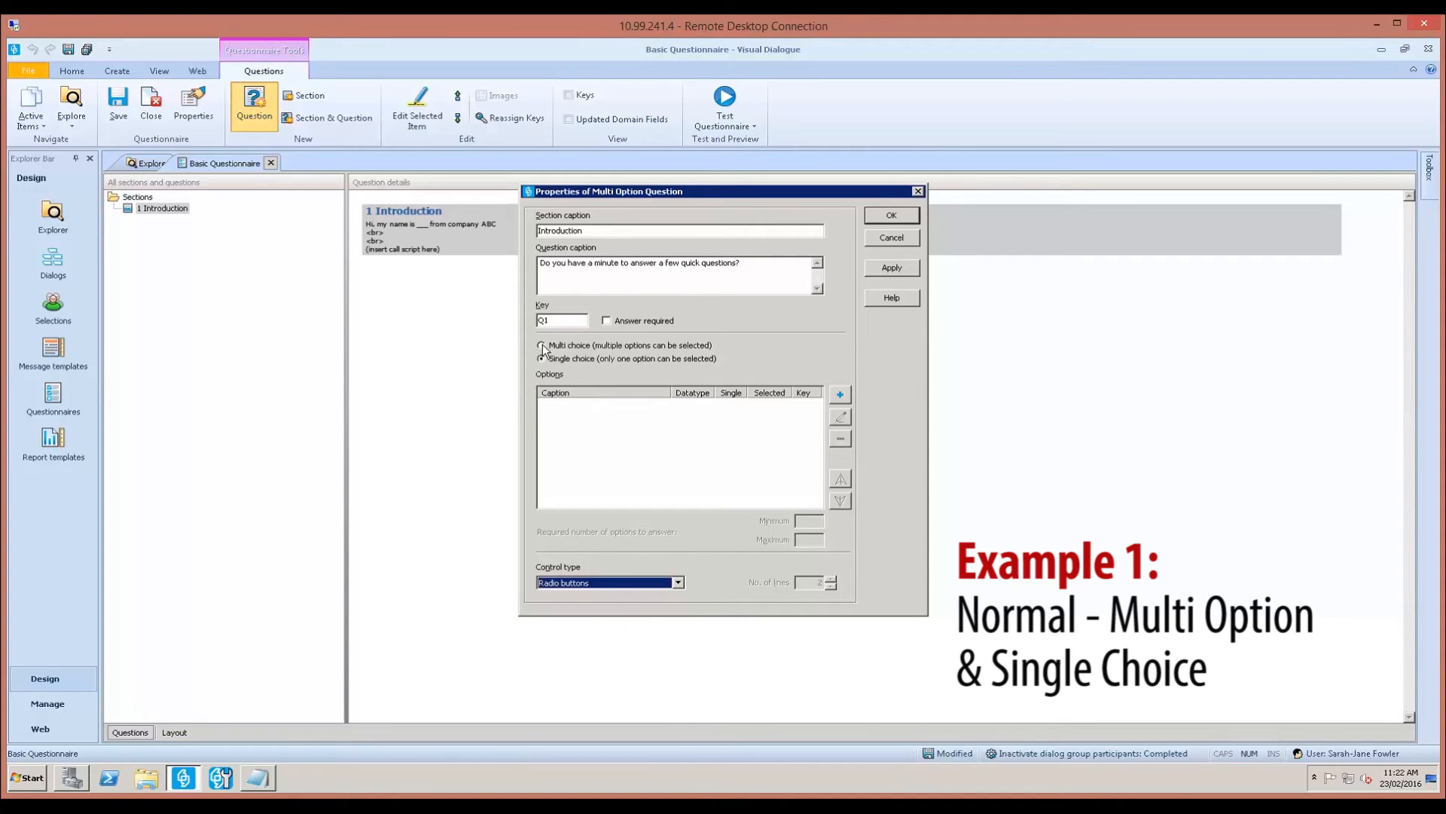
click(620, 581)
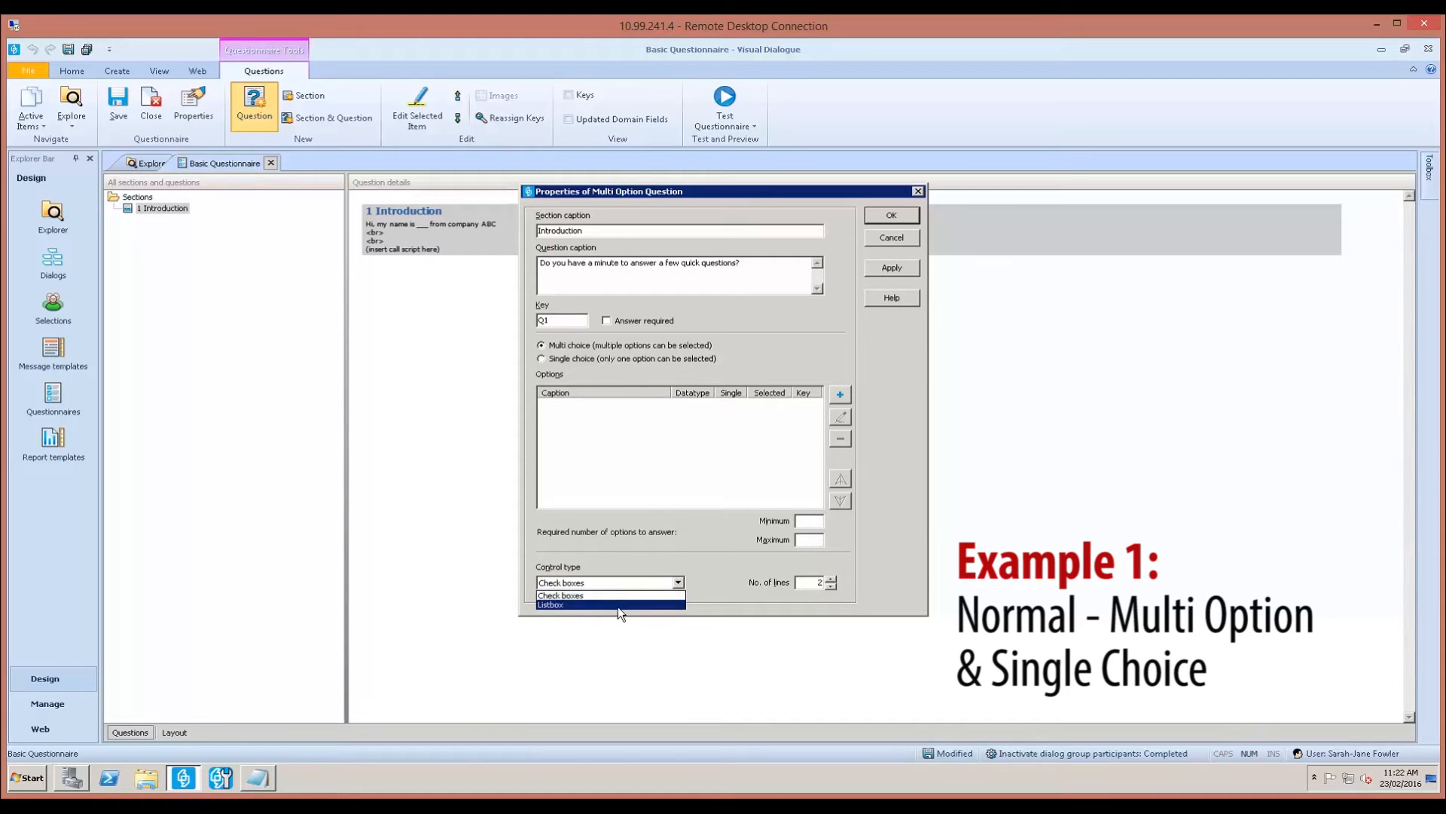
click(594, 358)
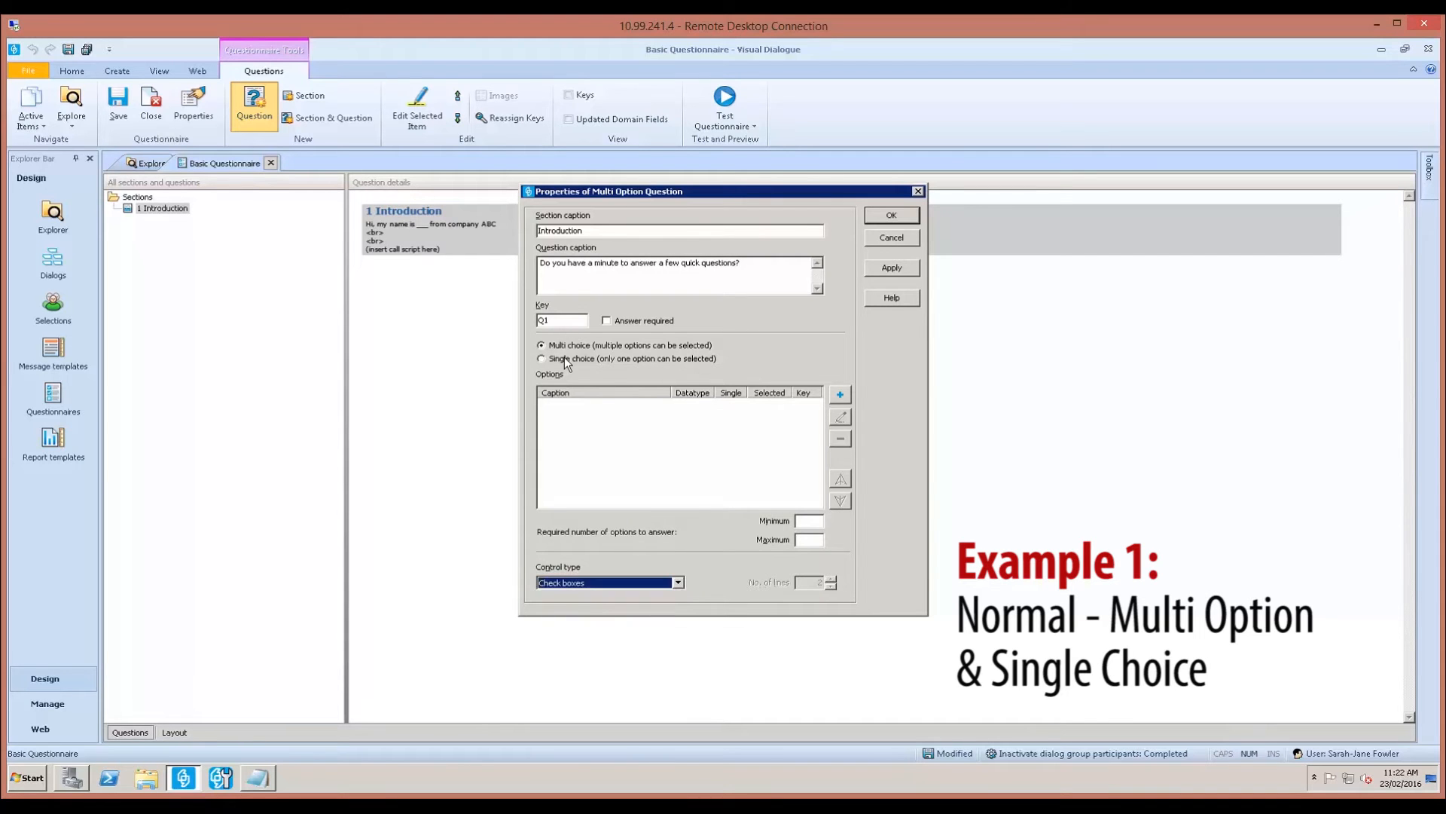
click(565, 357)
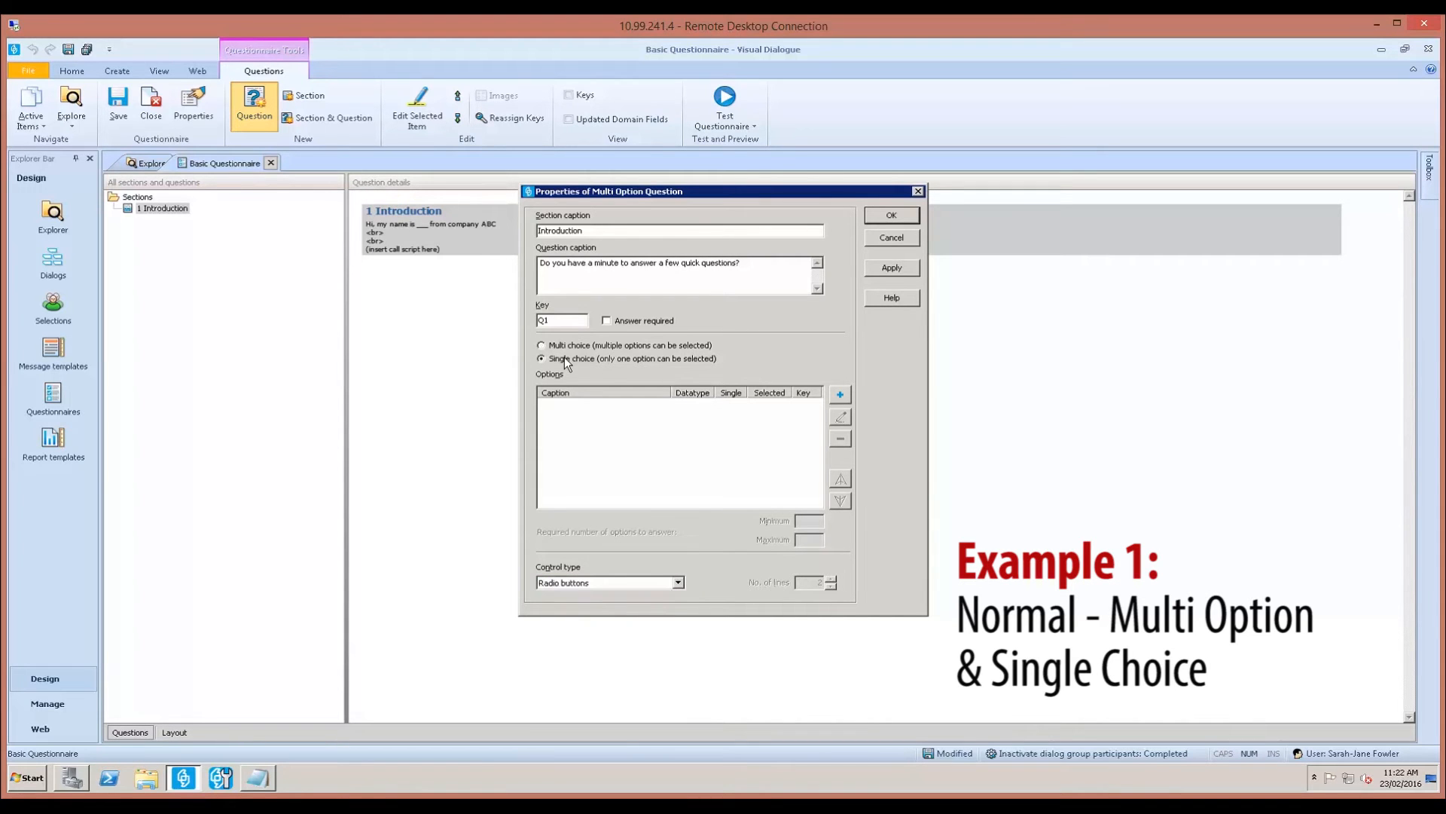
Step: Add the answer options "Yes" and "No" to the question and confirm it
click(839, 395)
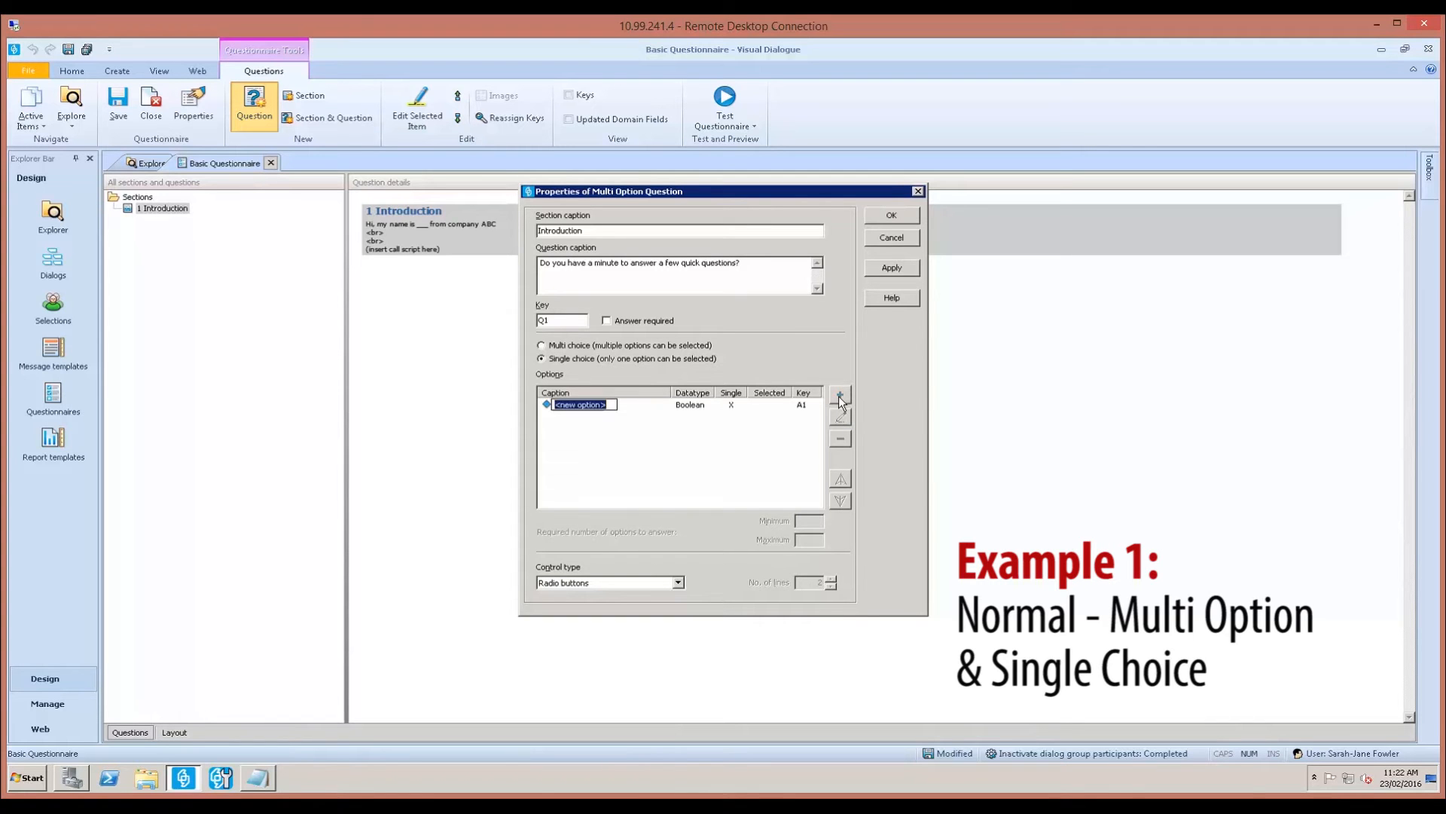
text(Yes)
click(849, 395)
text(No)
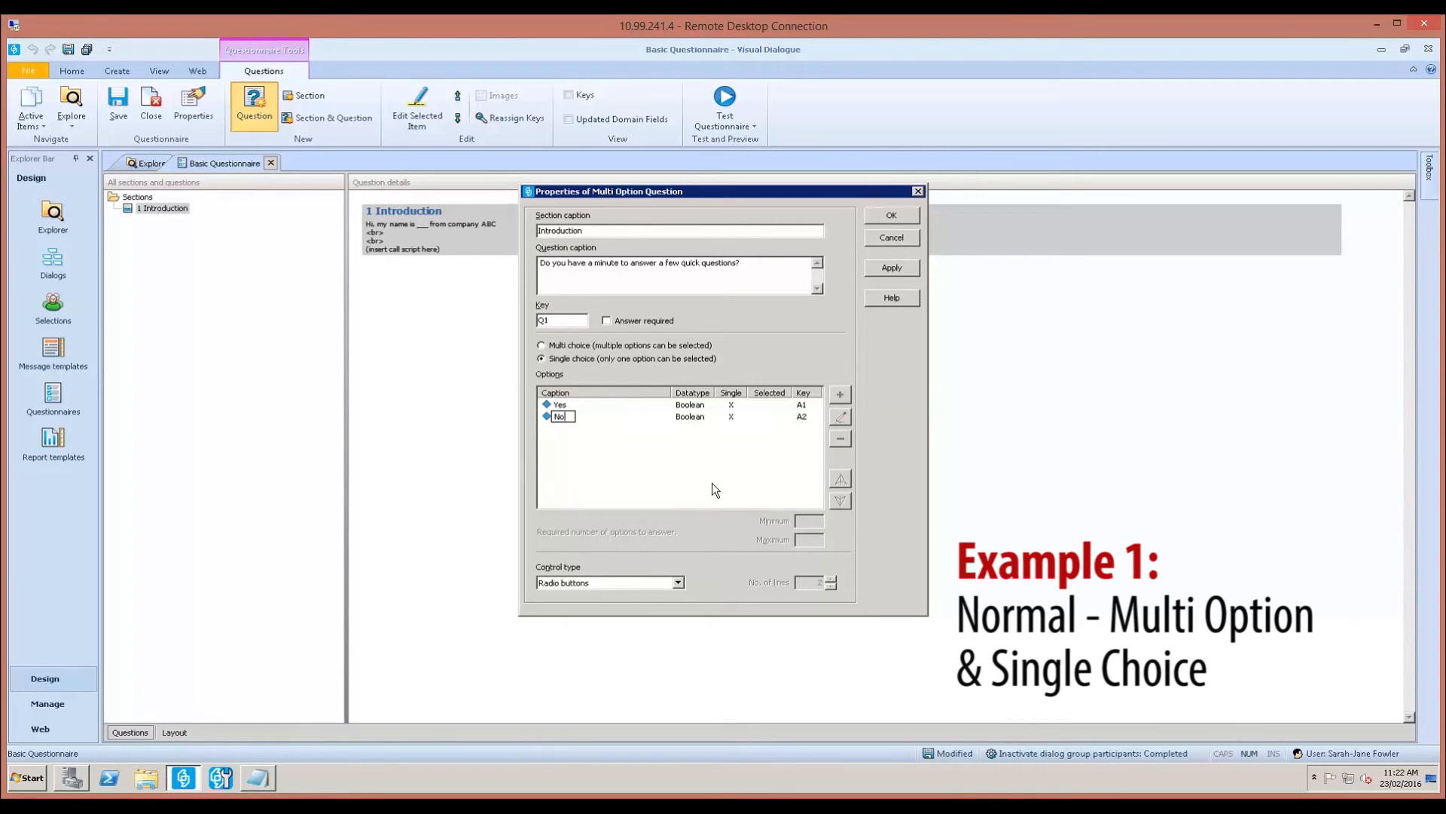
key(Return)
click(887, 216)
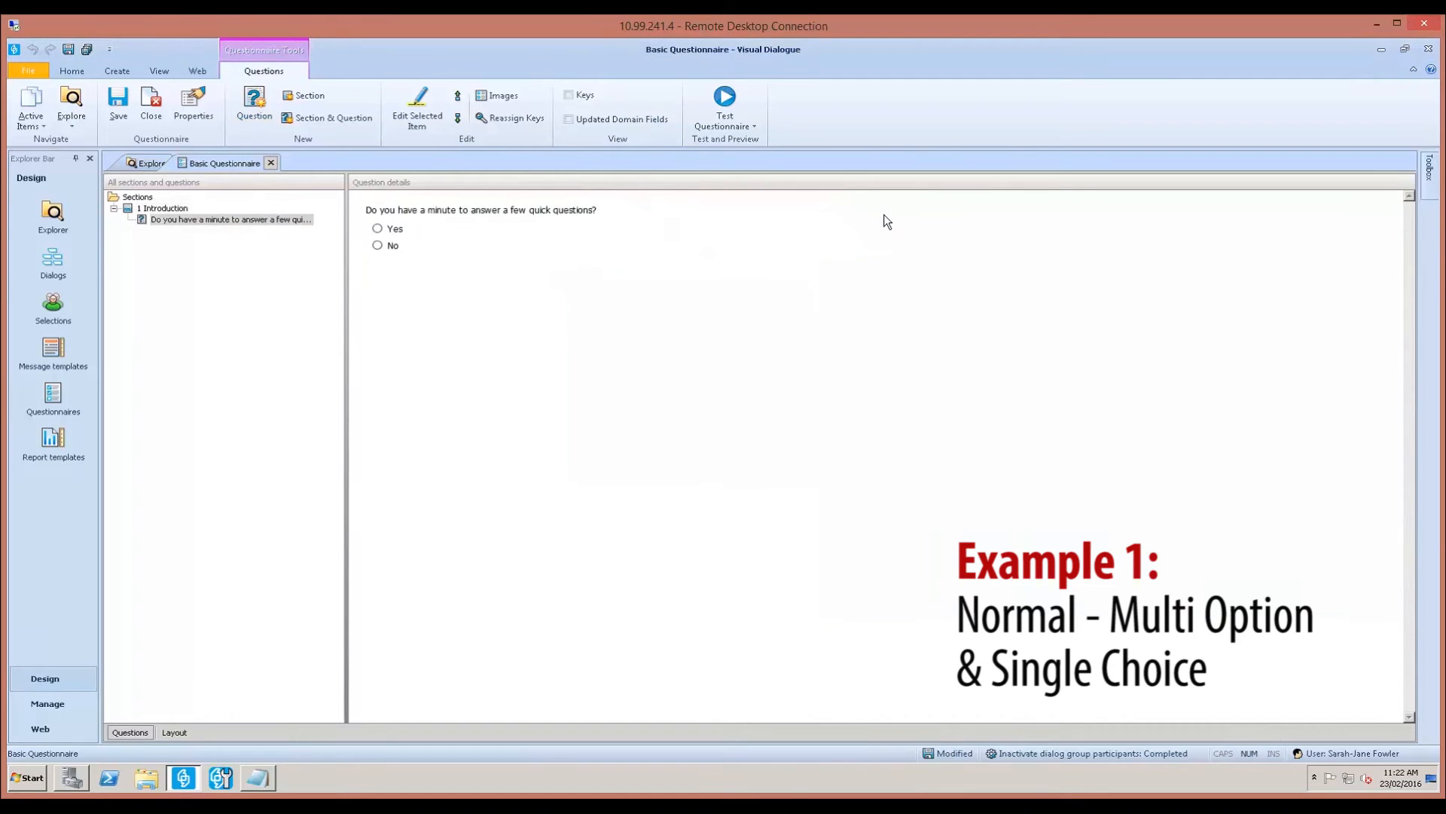
Step: Preview the Introduction section and its question, and add a new section captioned "Customer Questionnaire"
click(166, 210)
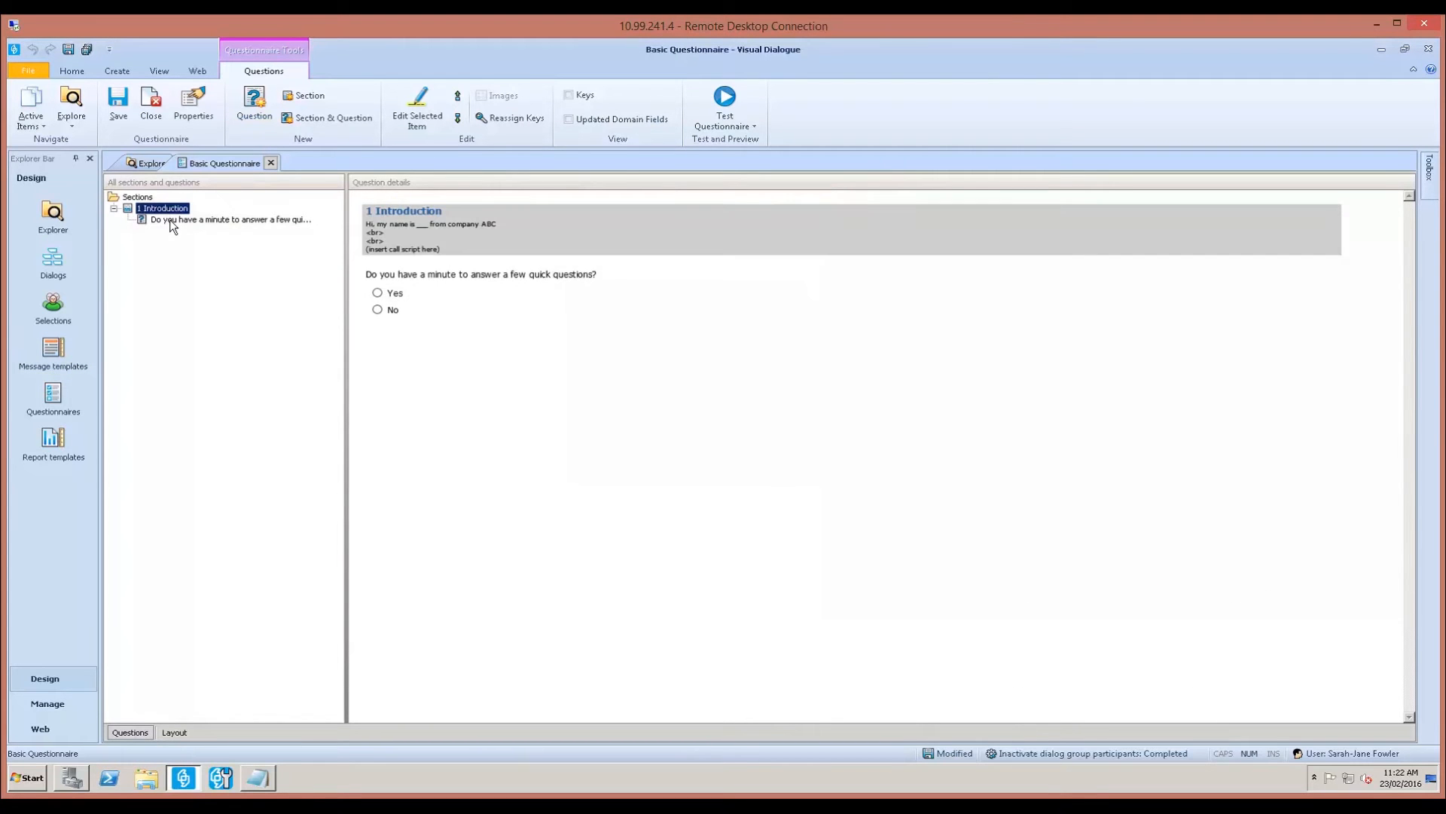
click(169, 219)
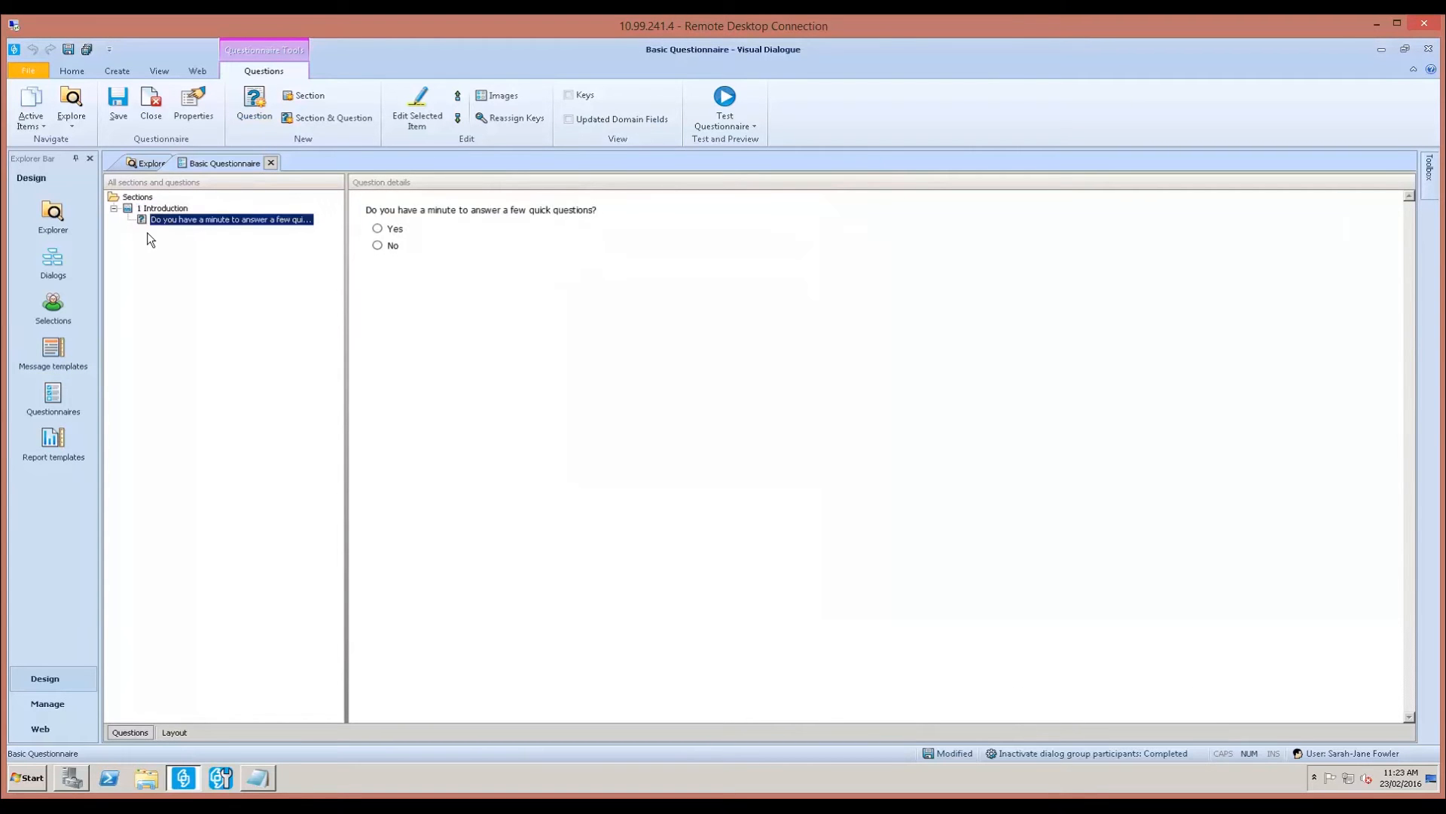
click(313, 100)
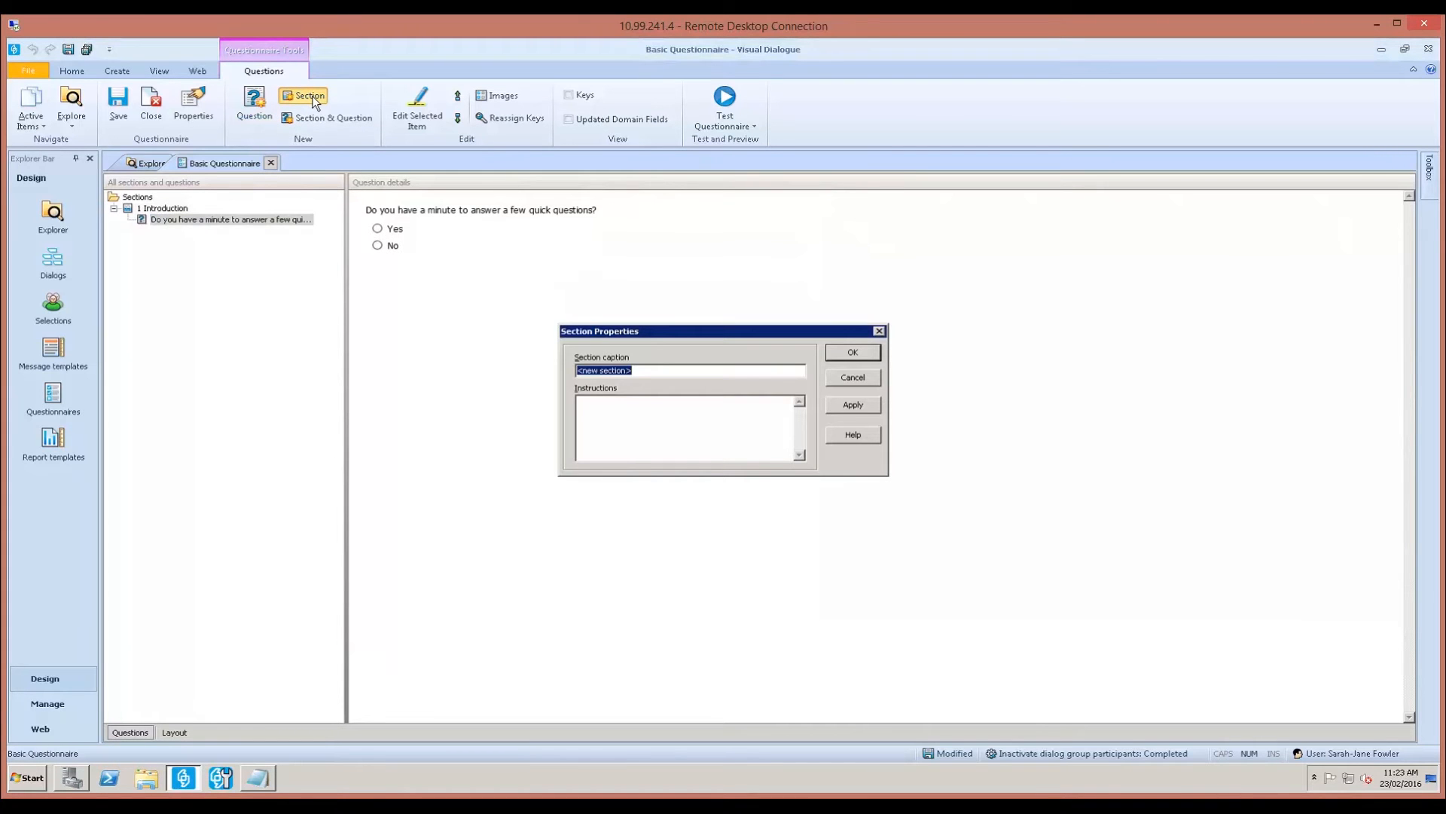
text(Customer Questionnaire)
key(Return)
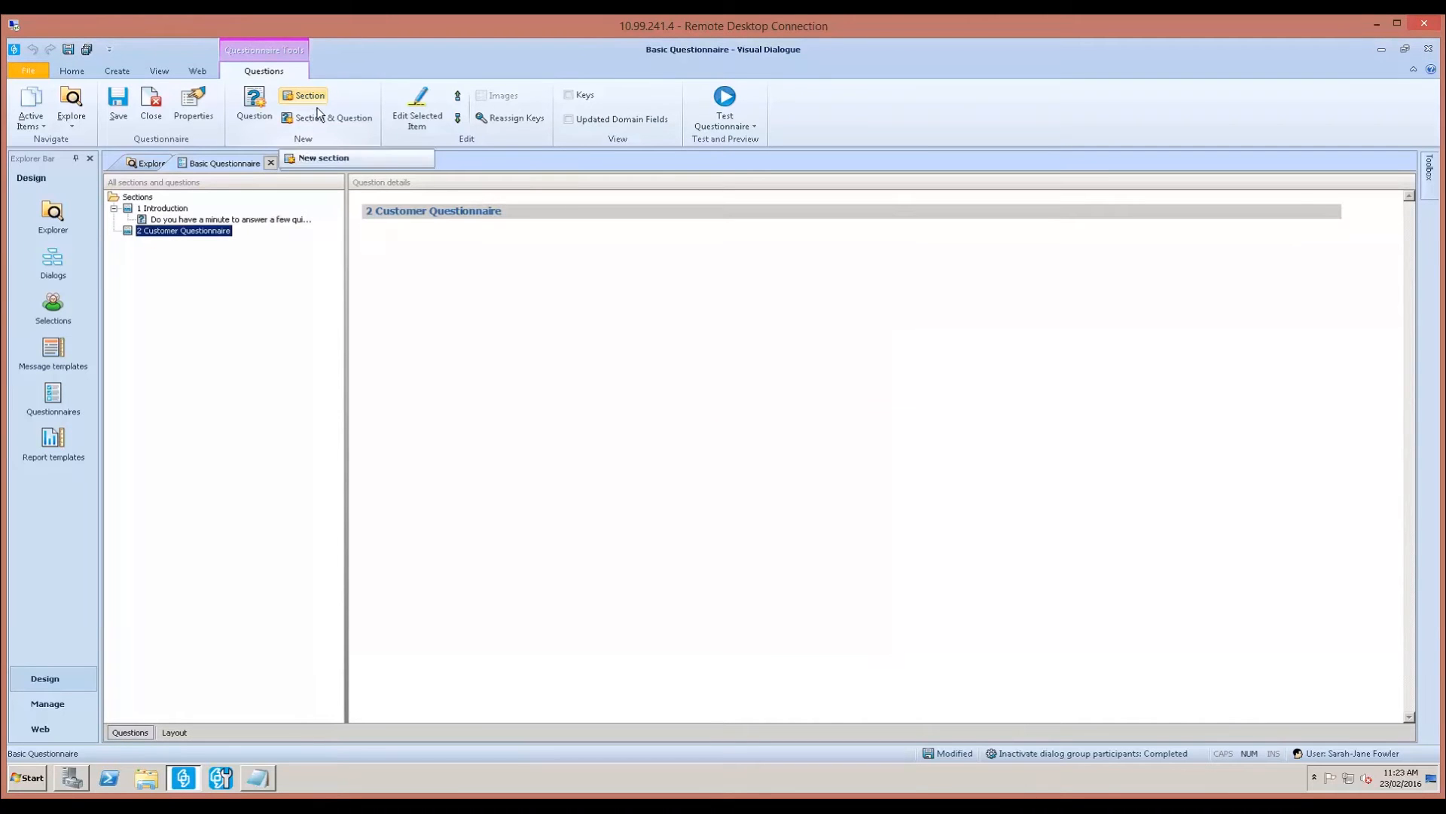
Step: Add a simple question captioned "What did you eat for breakfast?" to the Customer Questionnaire section, keeping String as its data type
click(258, 107)
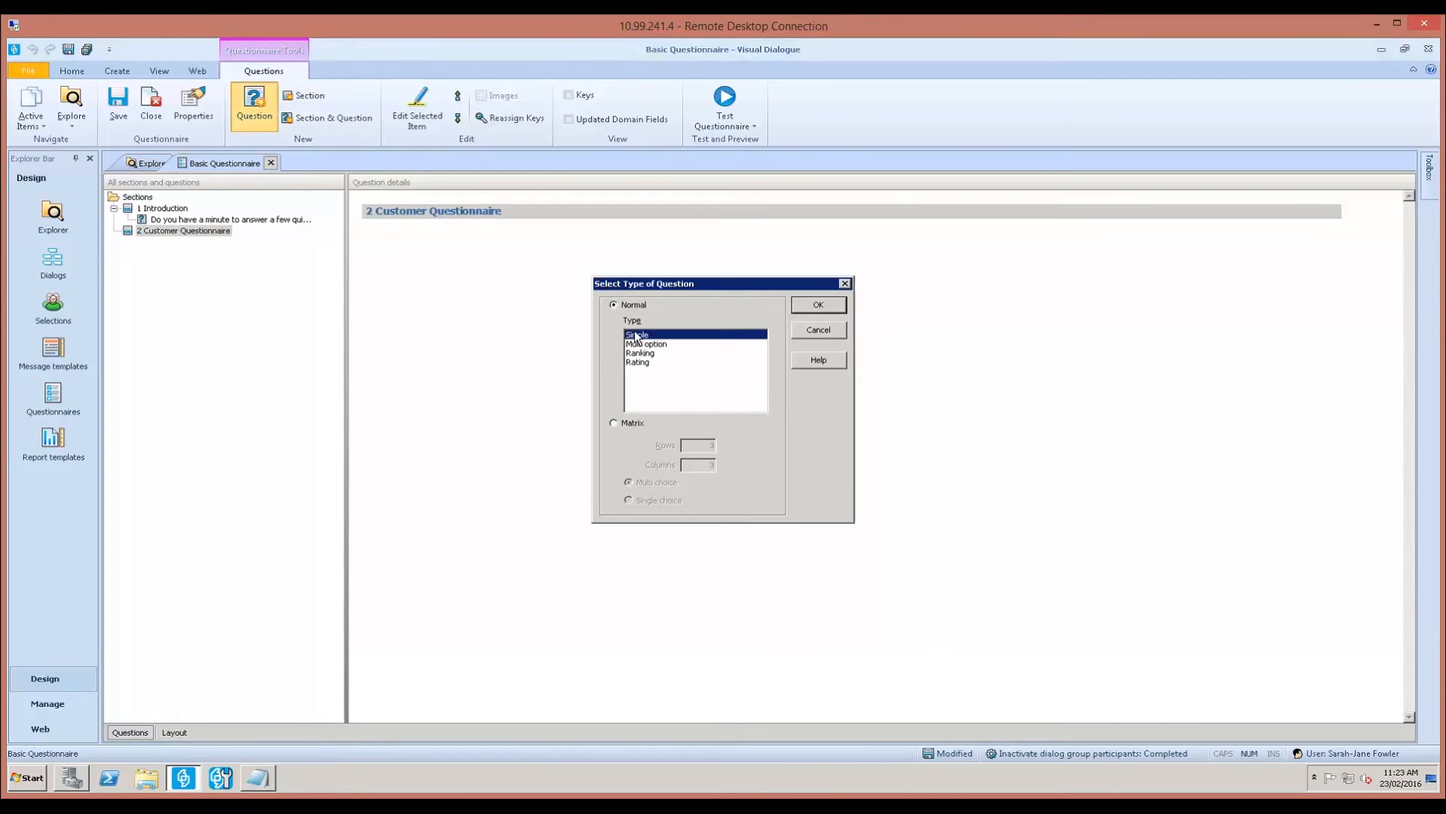
click(830, 306)
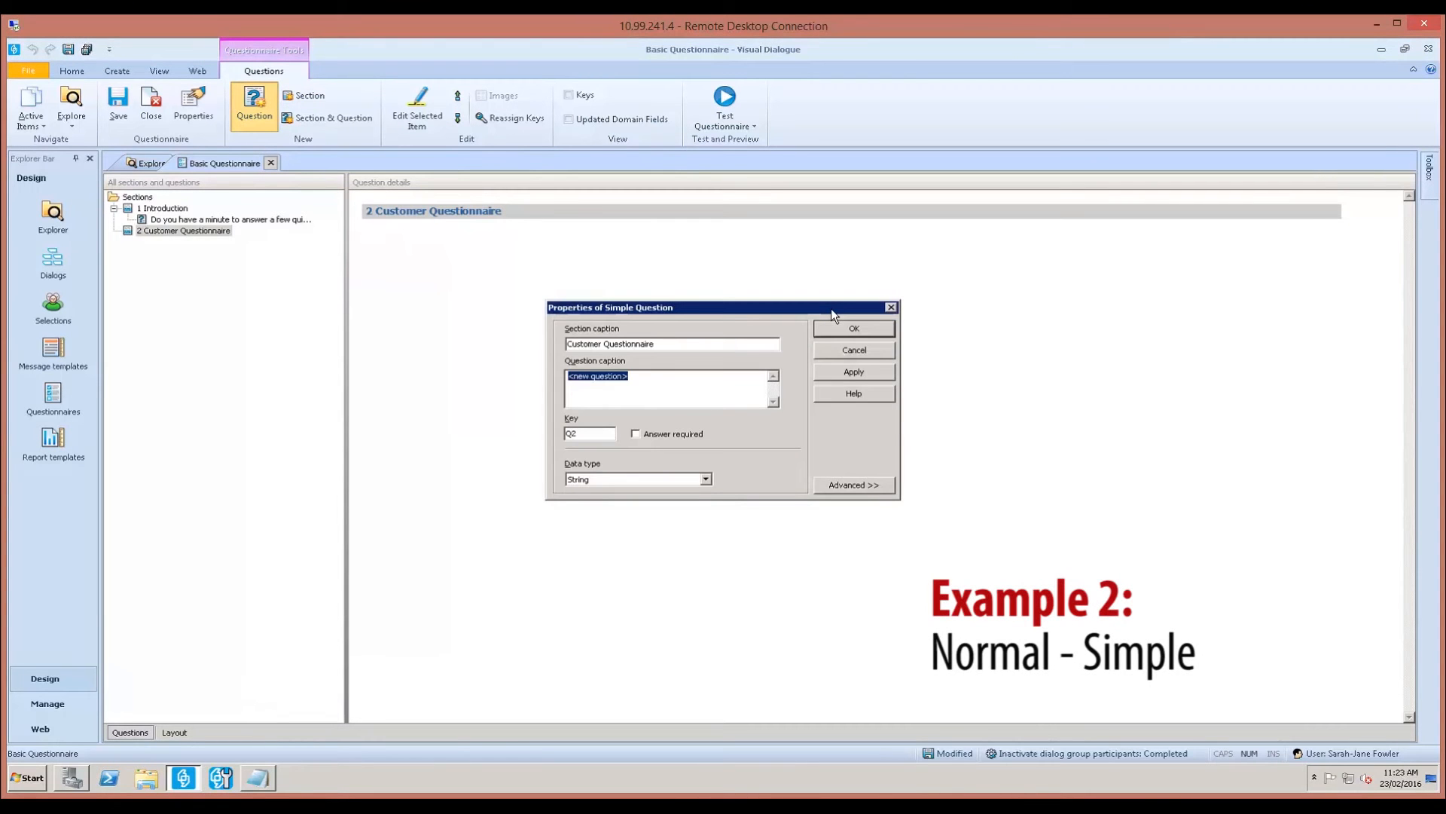
text(What did )
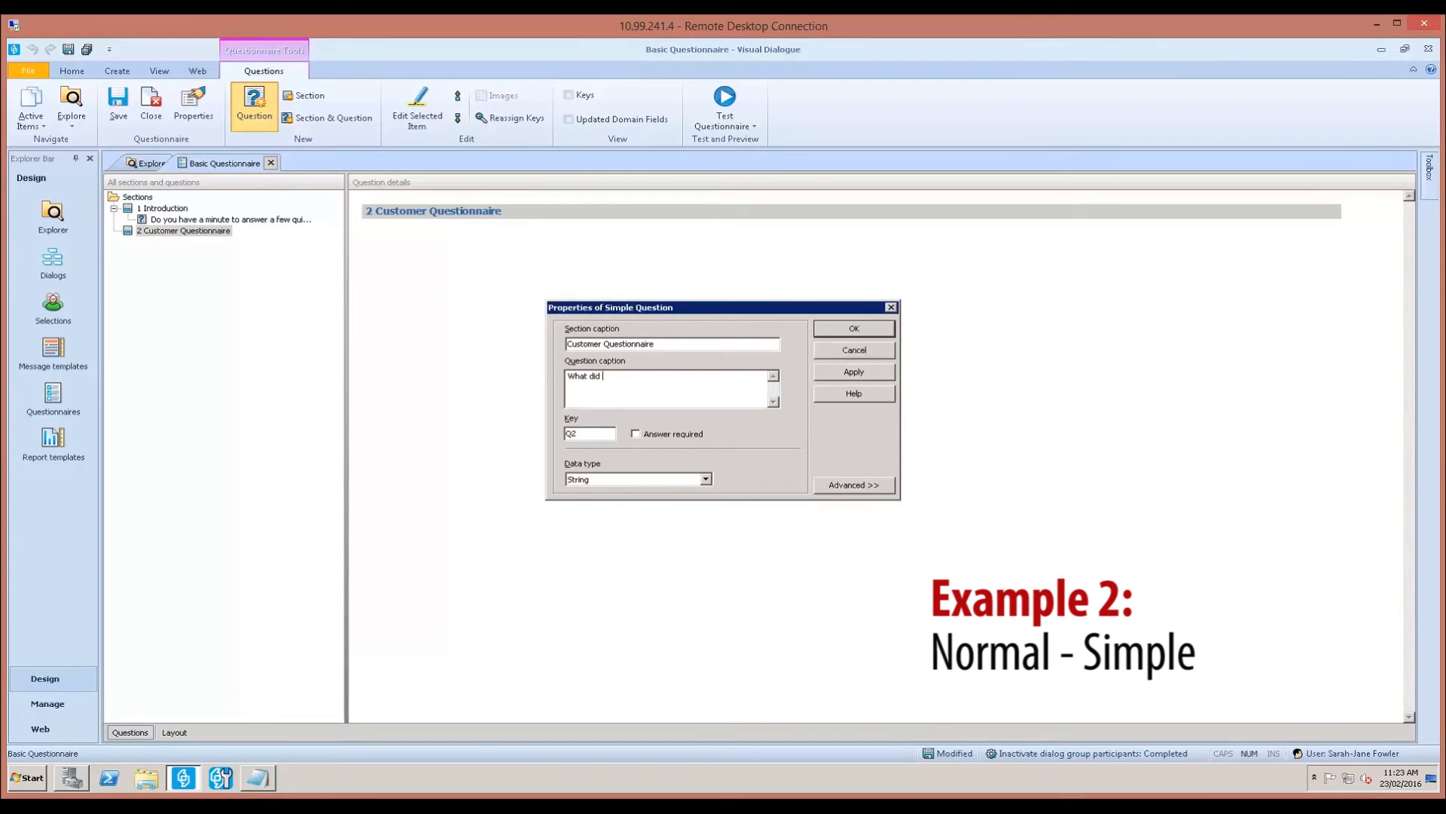
text(you eat for breakfast?)
click(597, 478)
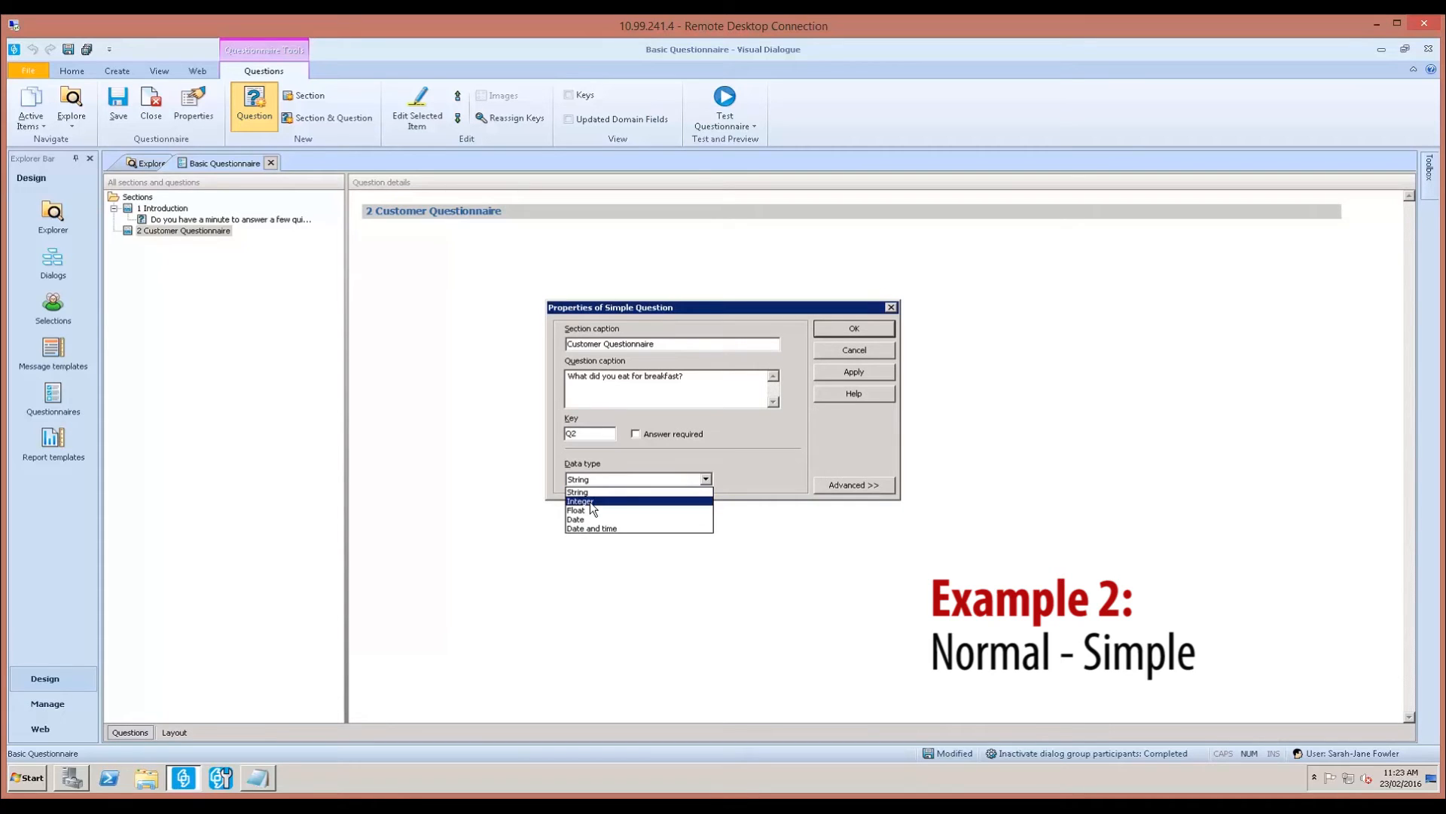
click(757, 449)
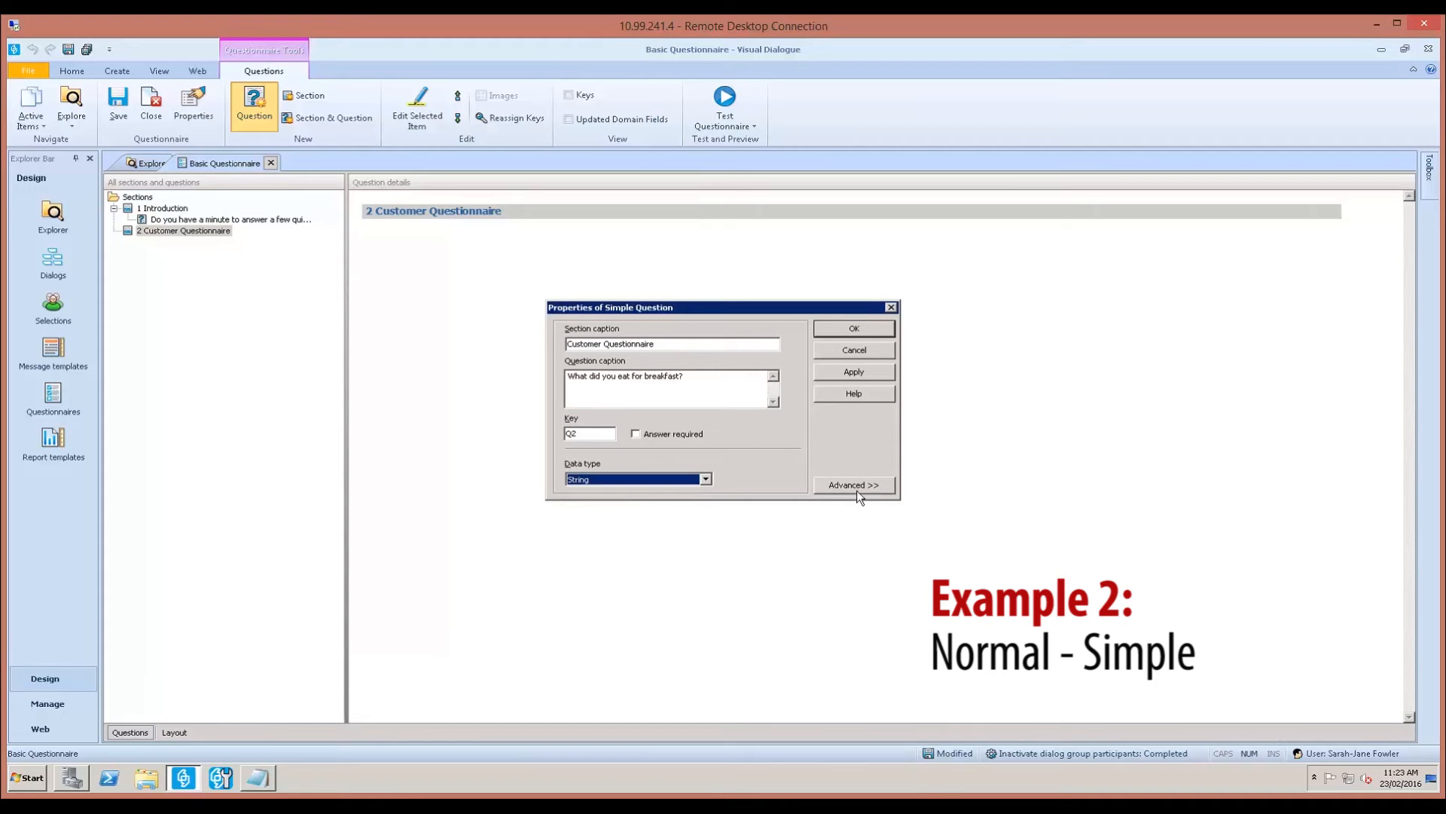
Step: In the question's advanced settings, set the number of lines to 3, keep the Textbox control type and confirm the question
click(855, 485)
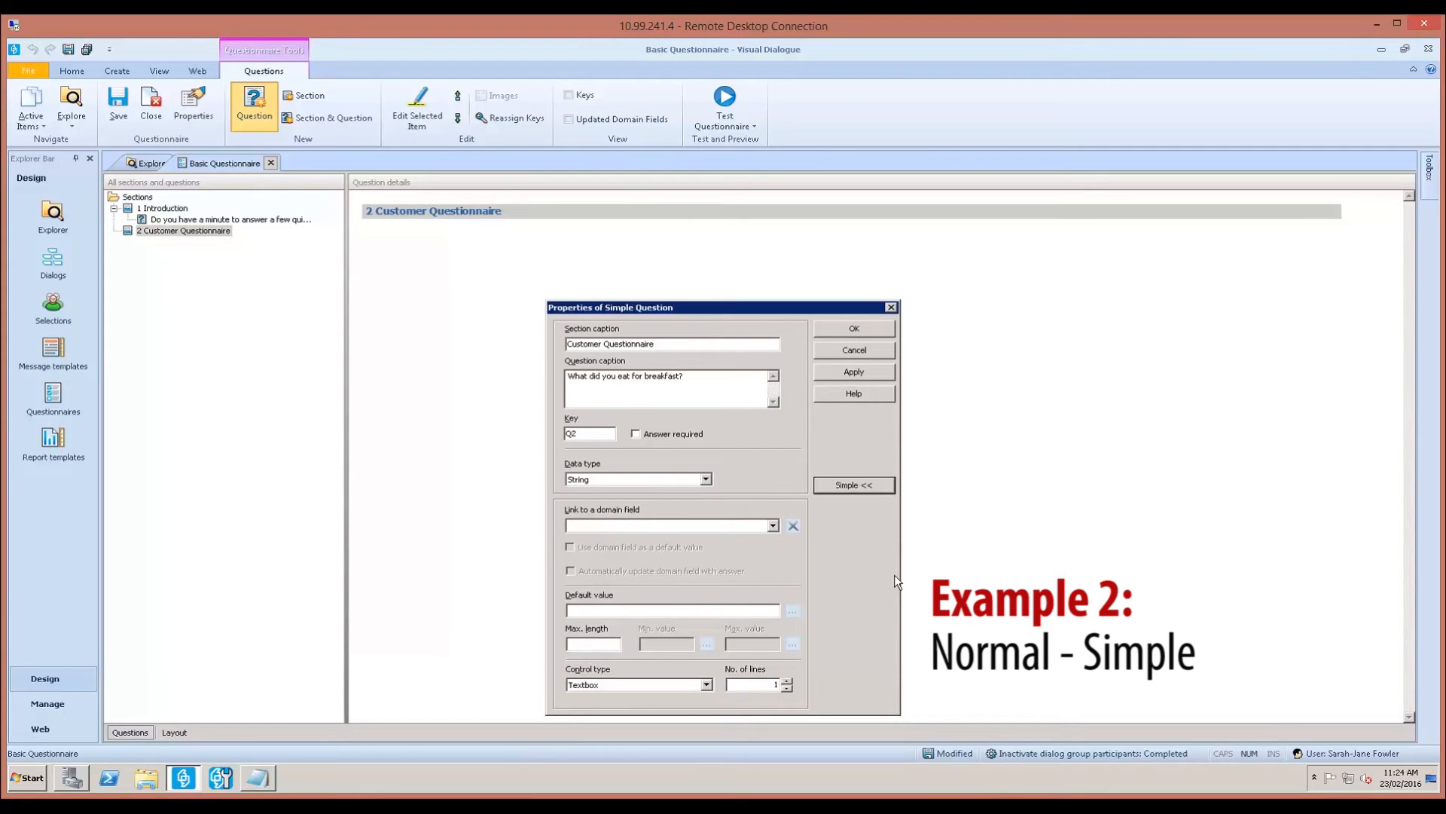
click(787, 681)
click(706, 685)
click(632, 696)
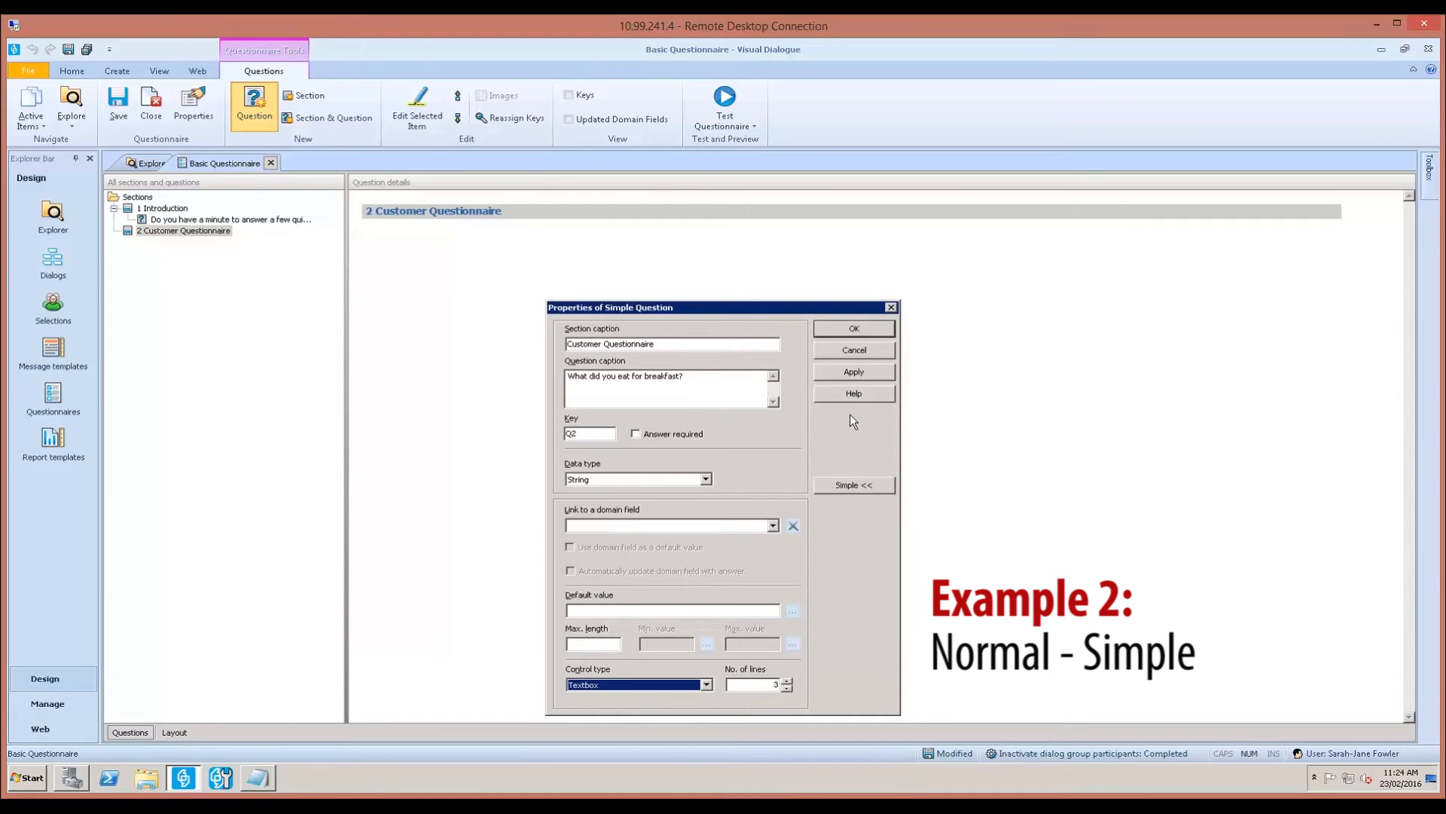
click(855, 328)
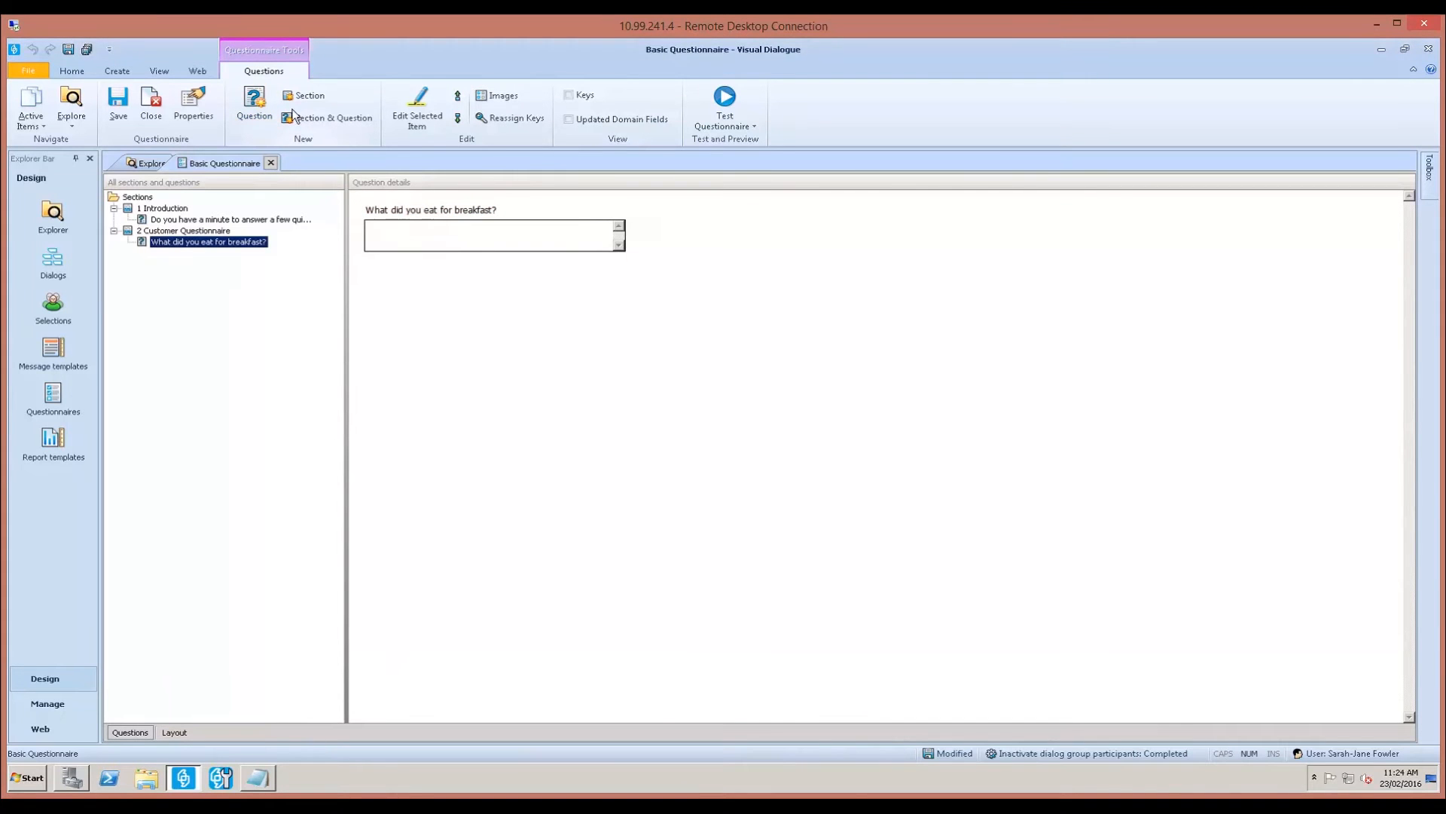
Step: Add a multi option question captioned "Which of the following do you own?" to the Customer Questionnaire section
click(264, 104)
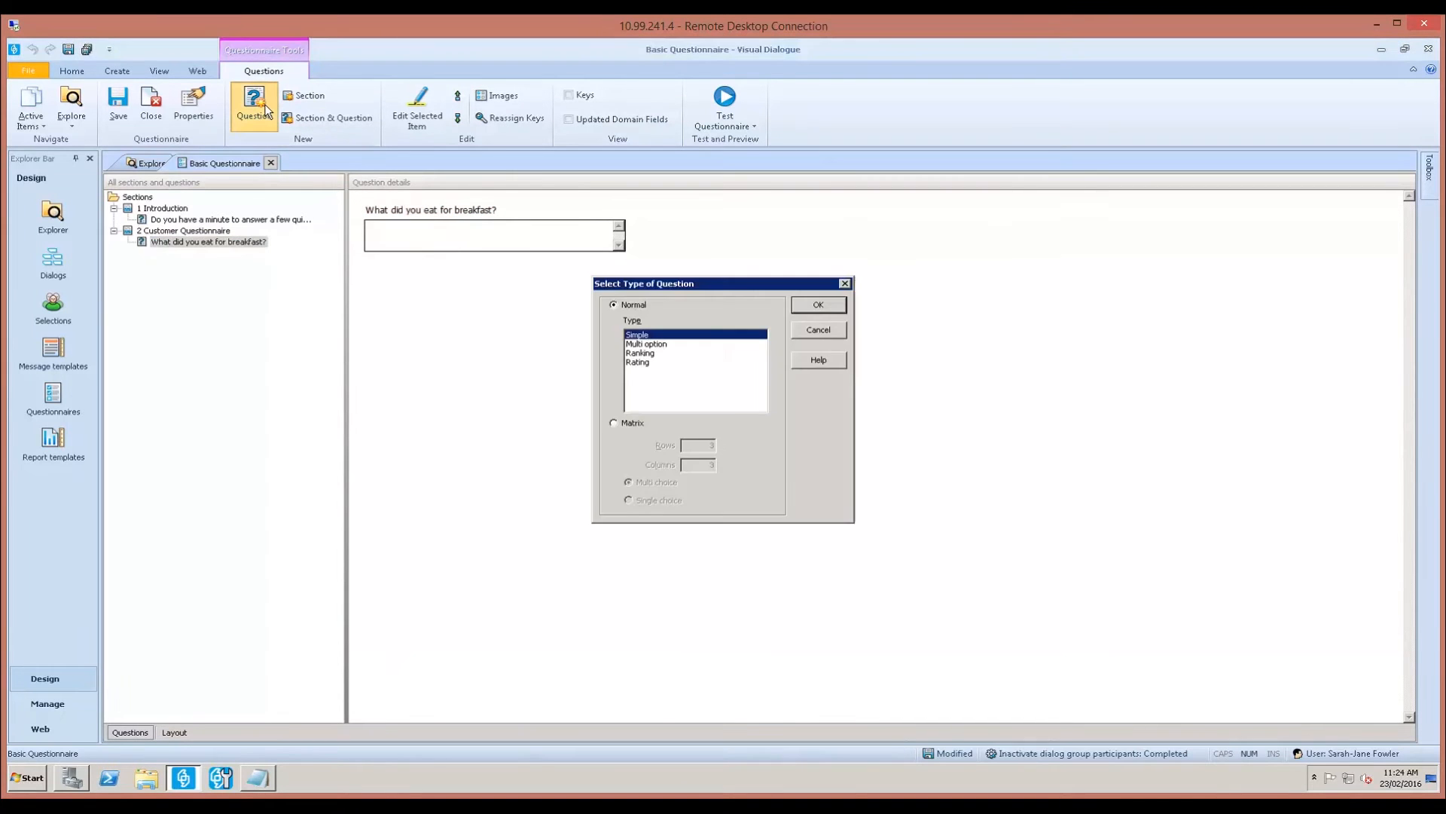
click(644, 345)
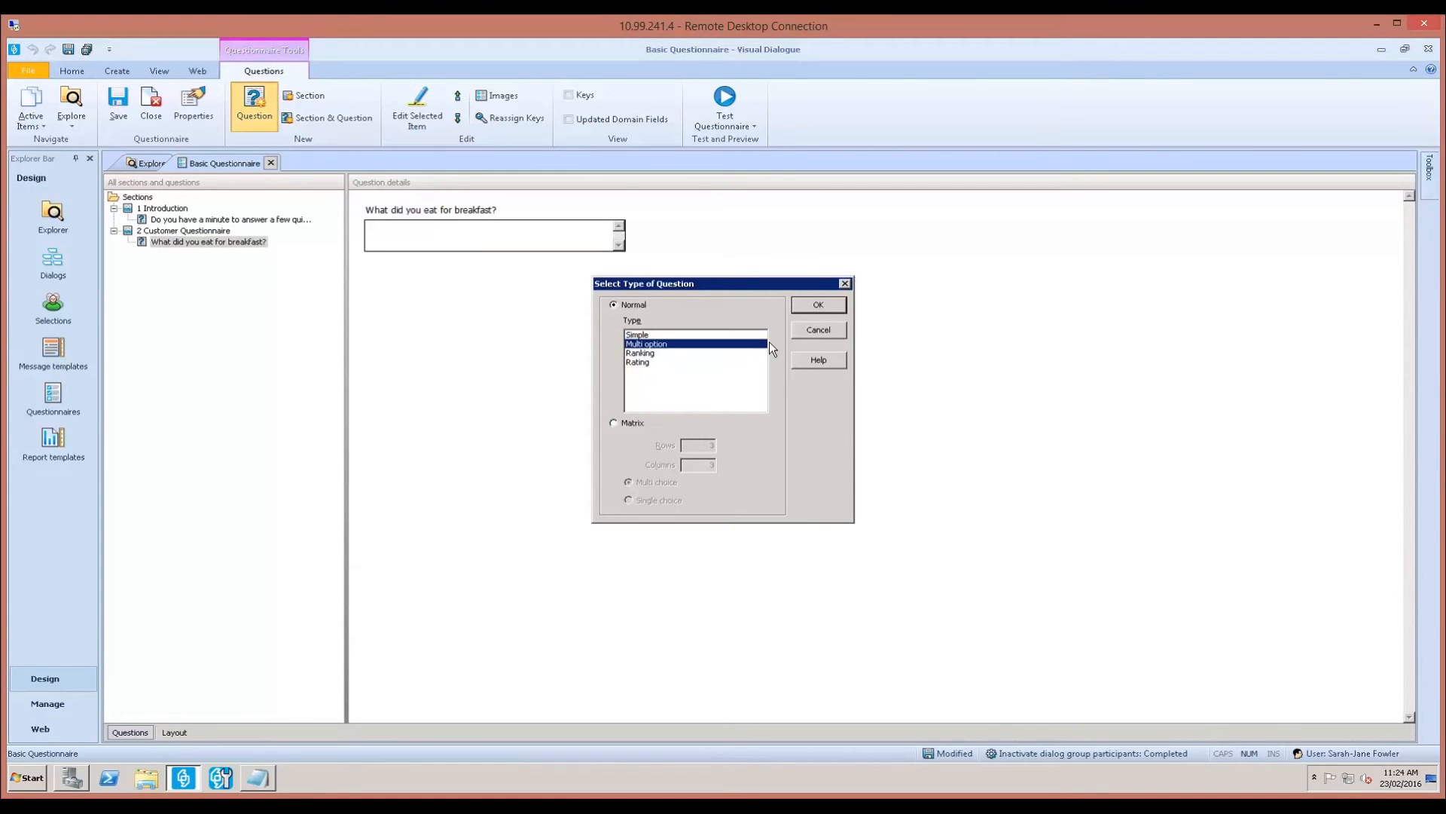
click(817, 304)
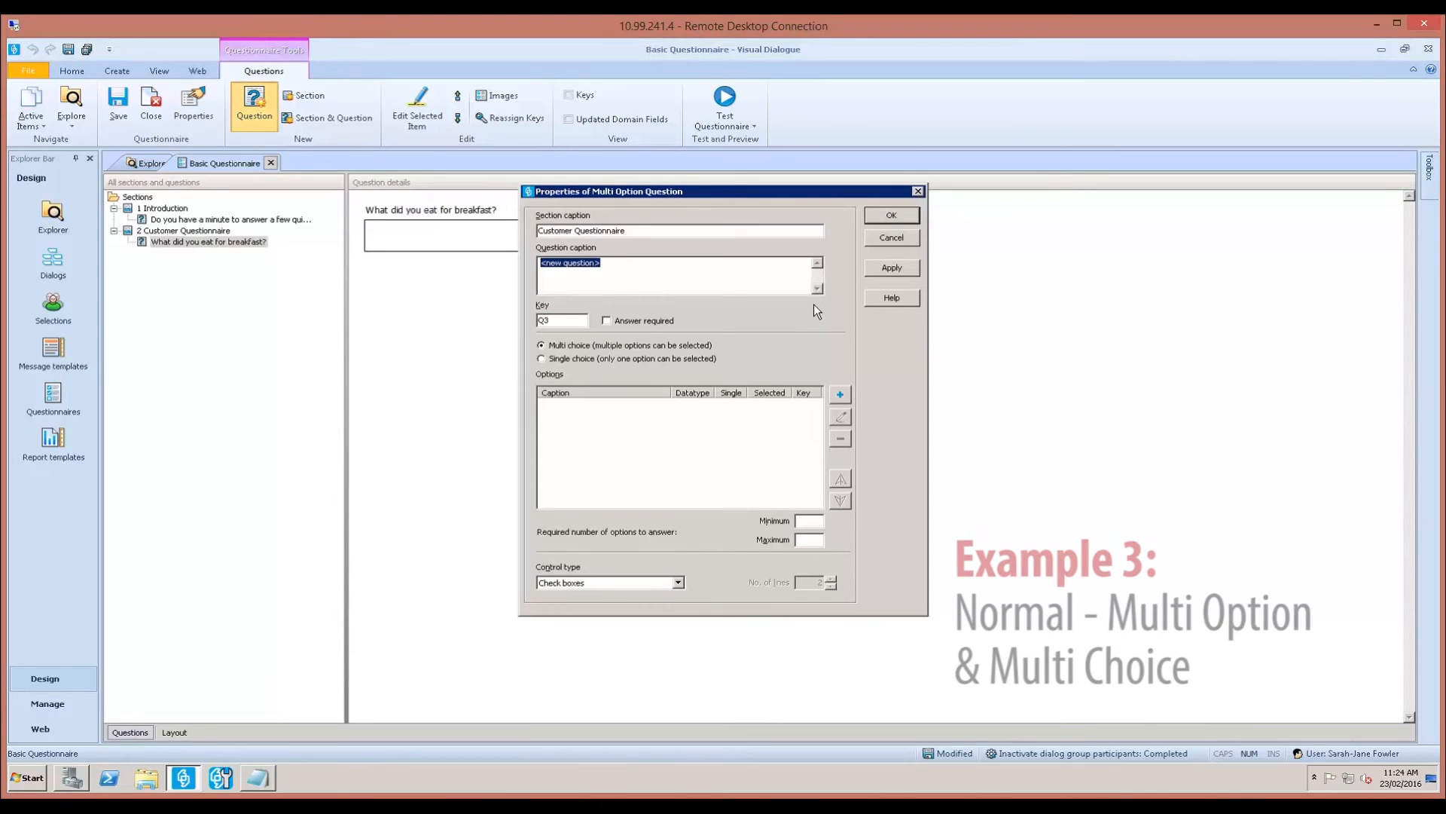
text(W)
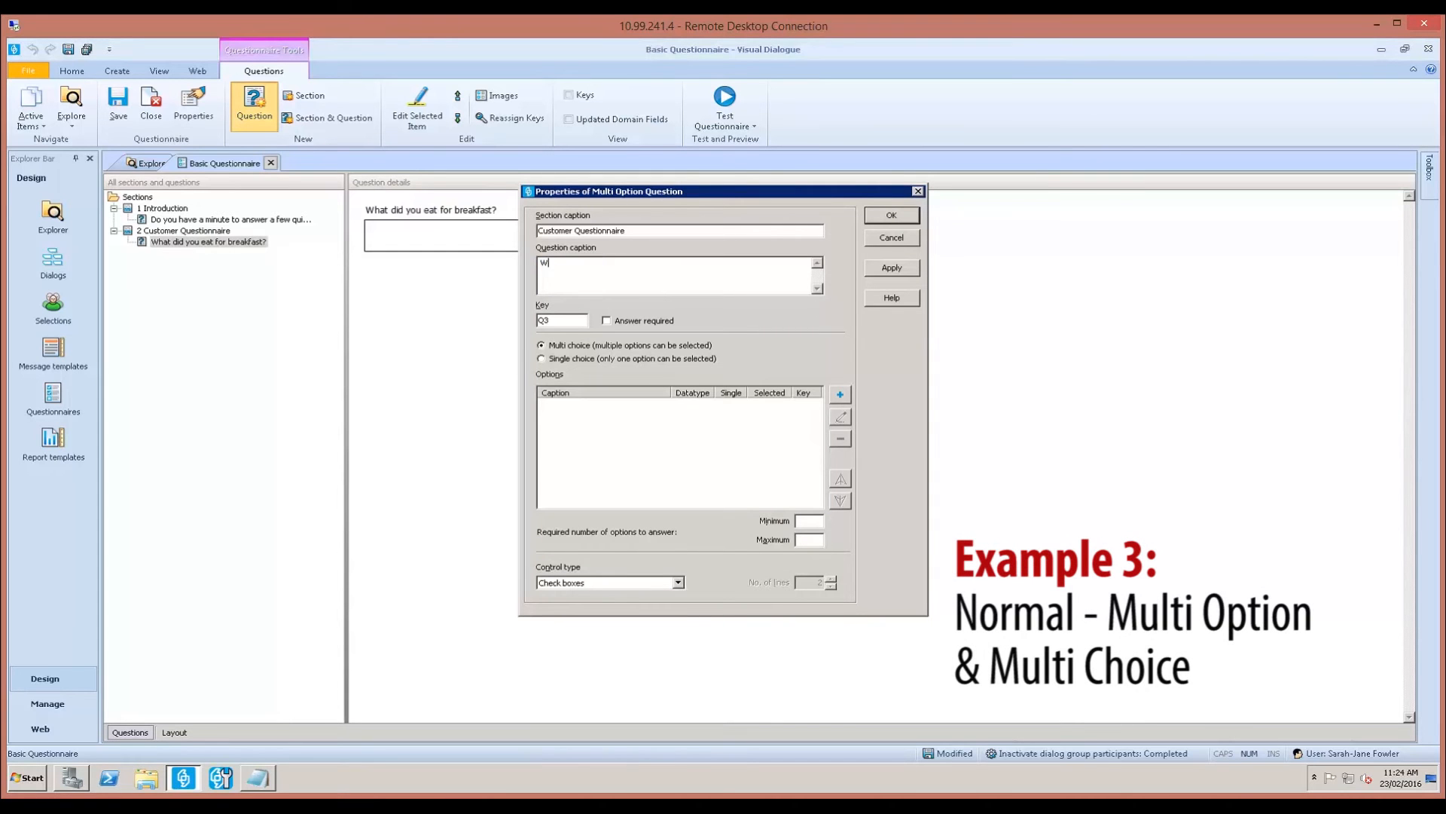
text(hich of the following do you own?)
Step: Add the answer options "Car", "House" and "Phone" to the multi choice question and confirm it
click(841, 394)
text(Car)
key(Return)
click(841, 395)
key(BackSpace)
text(House)
key(Return)
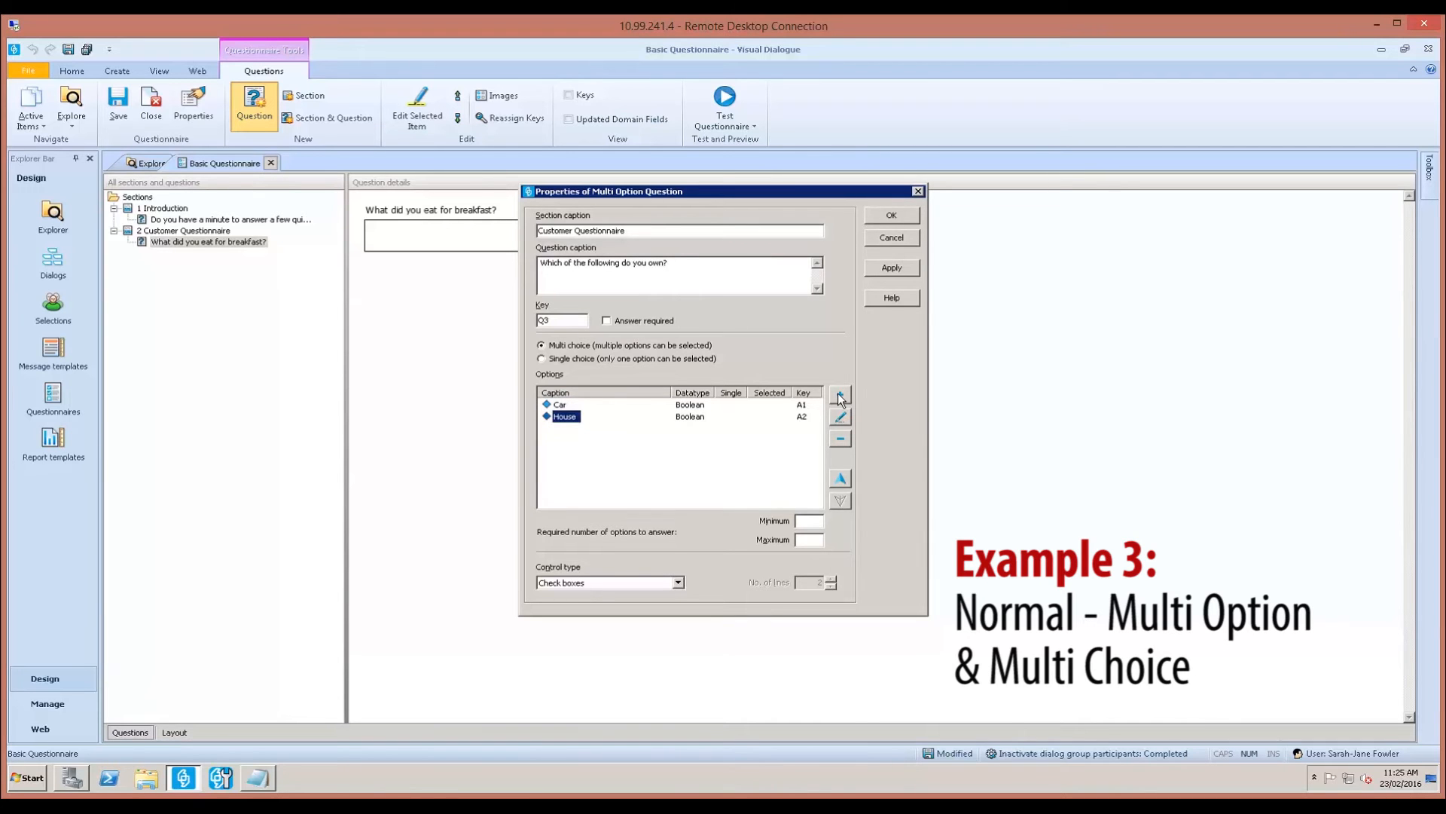
click(725, 473)
click(837, 396)
text(Phone)
key(Return)
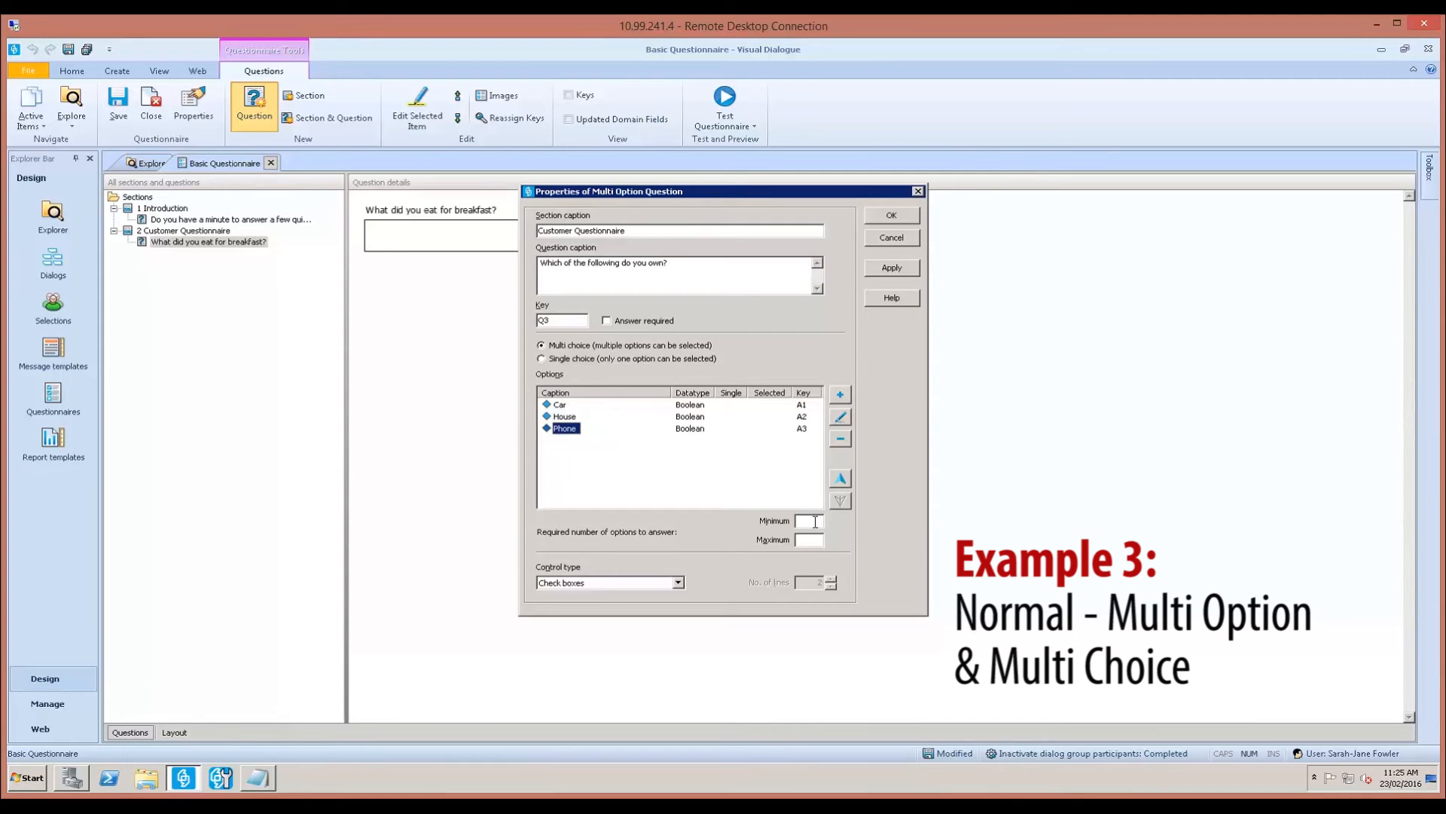
click(892, 211)
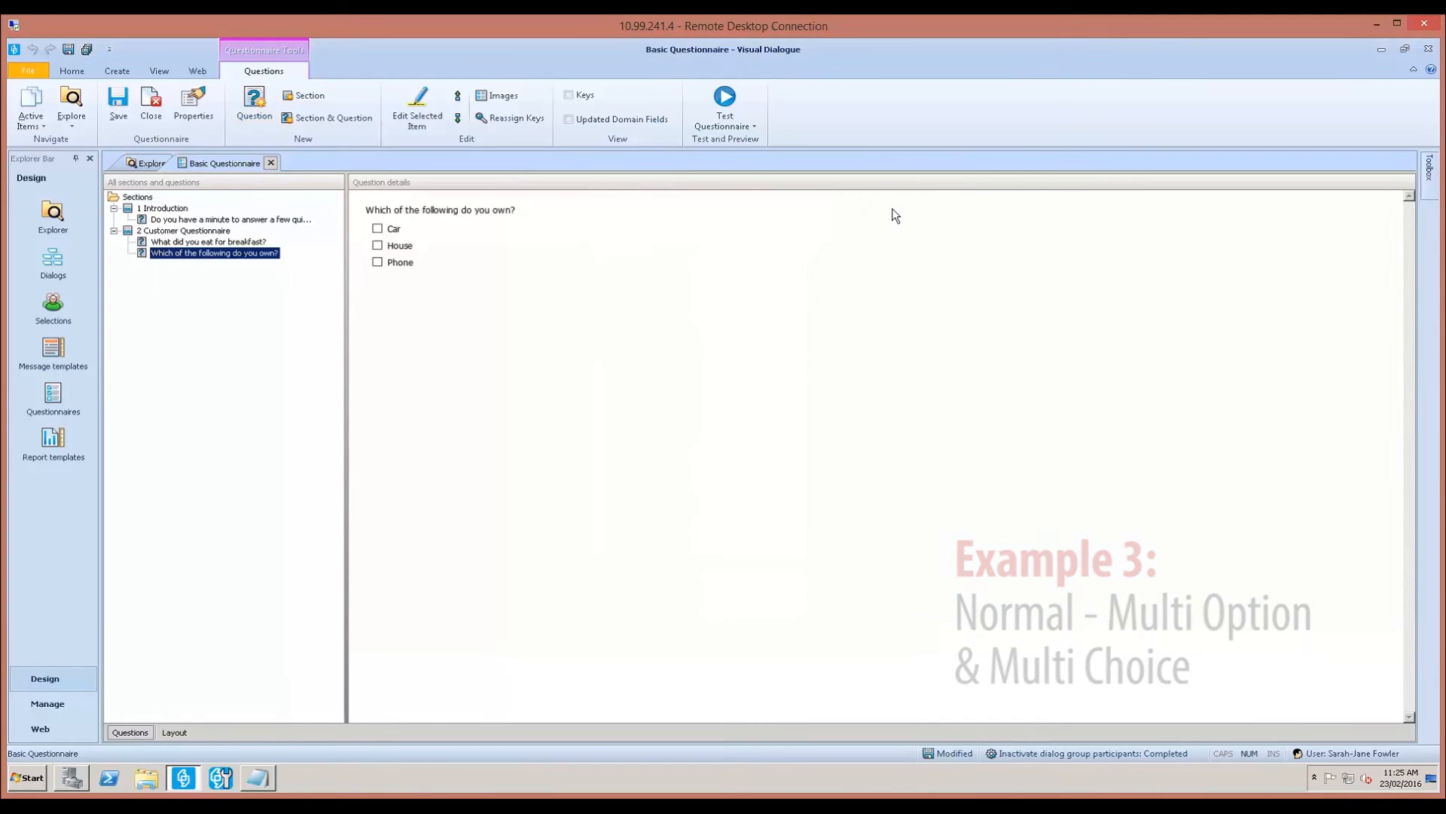
Step: Add a ranking question captioned "Rank the following shapes from your least to most favourite (1 being least):"
click(248, 110)
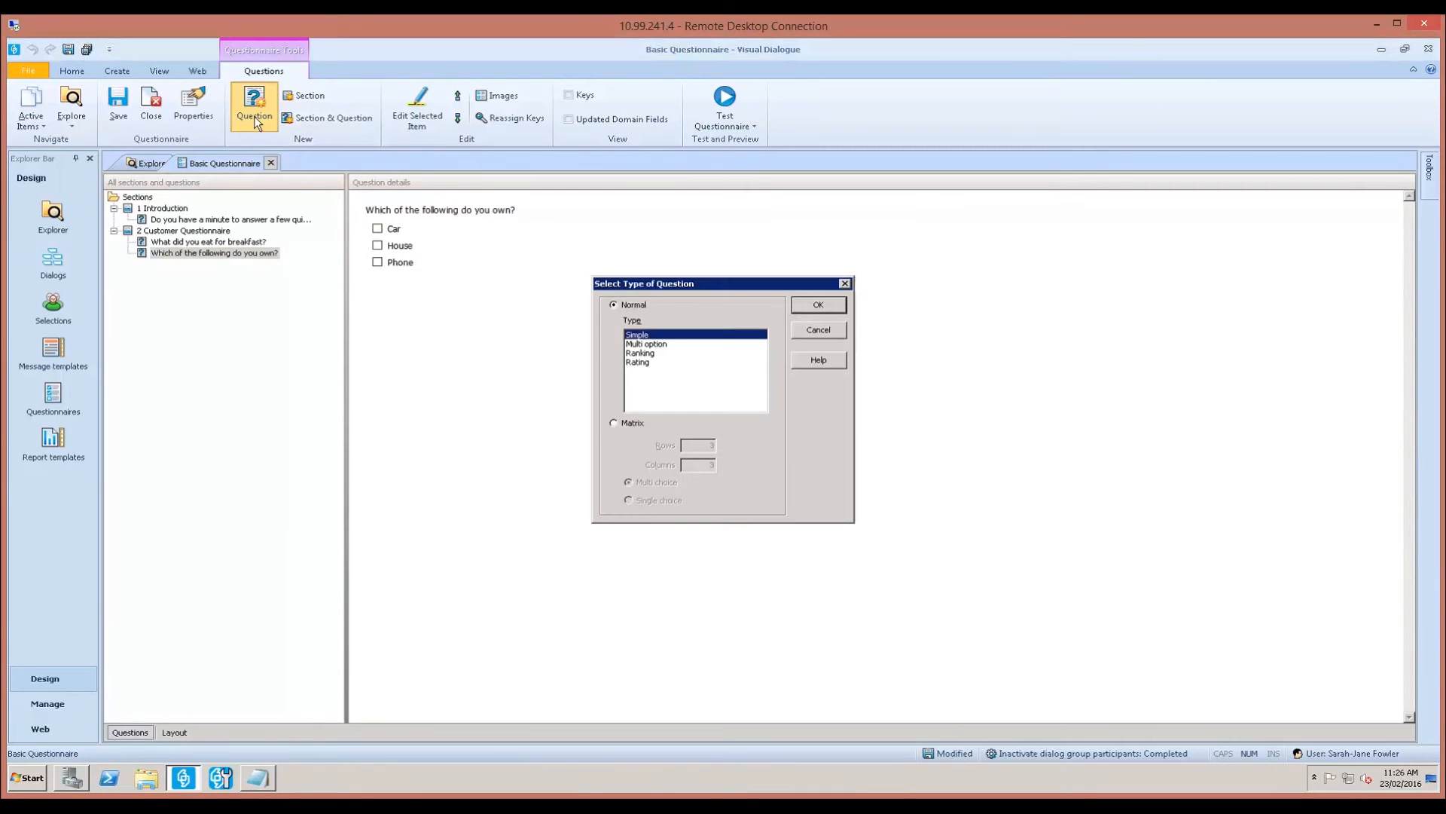
click(640, 353)
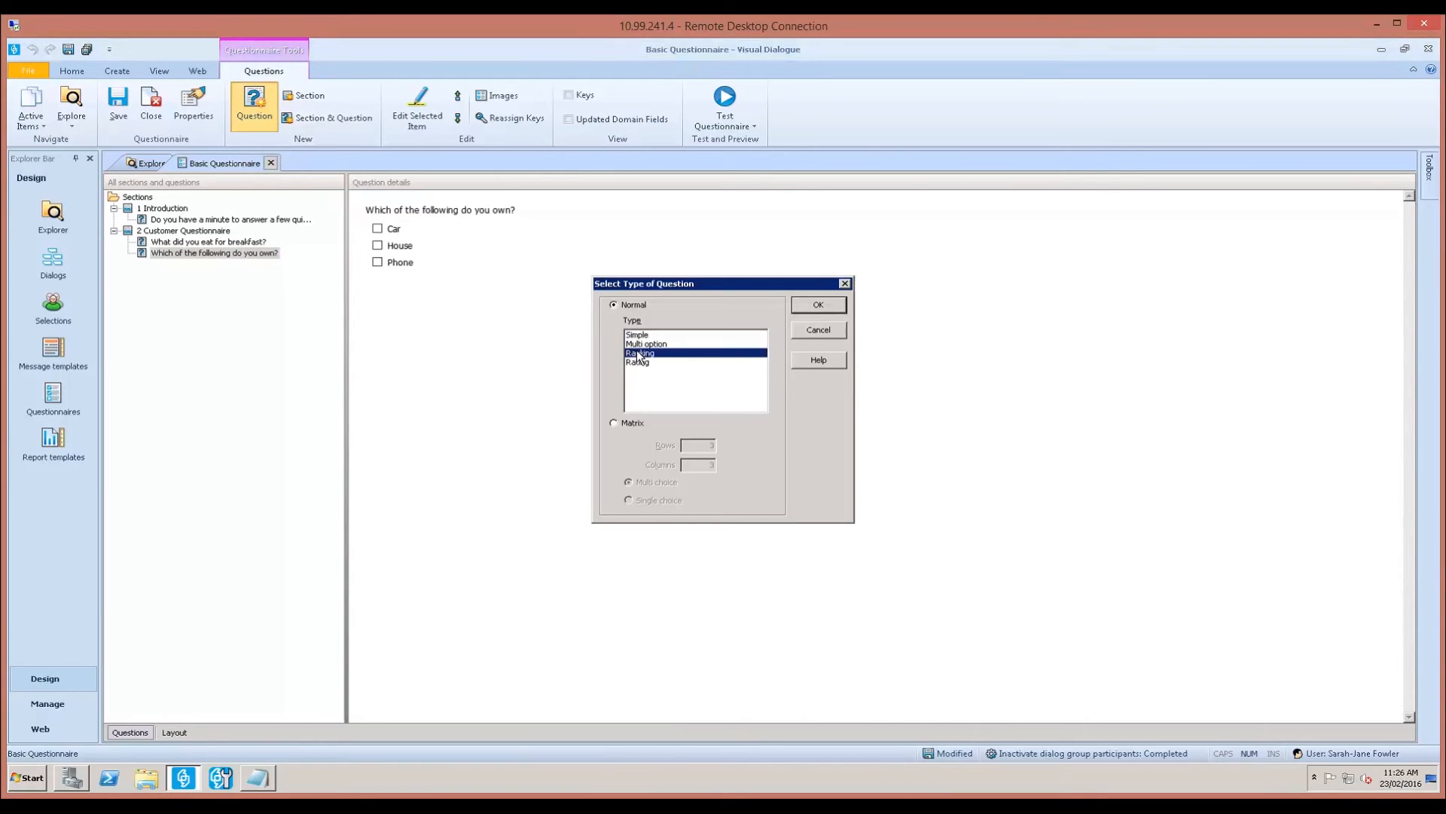
click(830, 306)
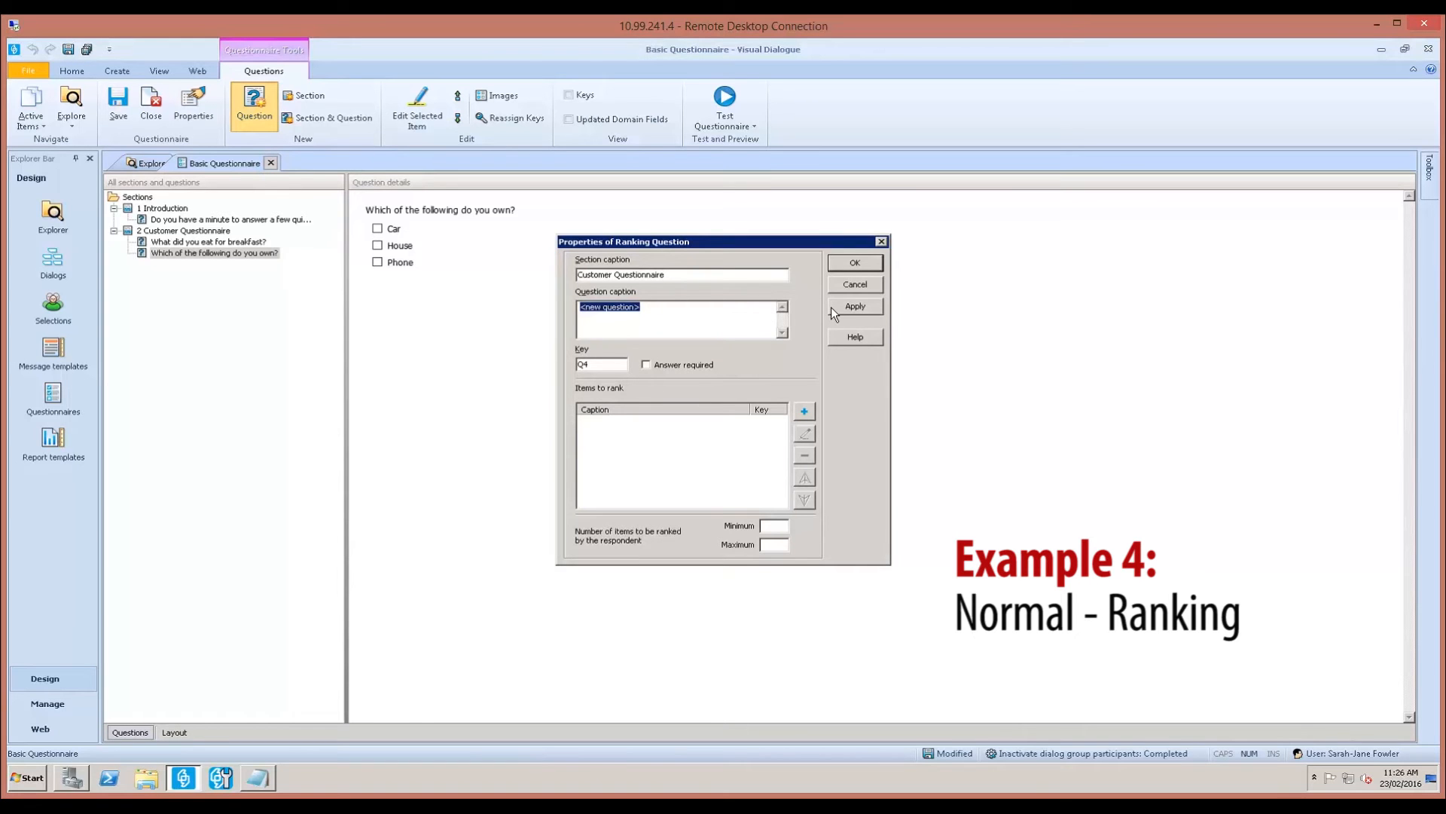
text(Rank the)
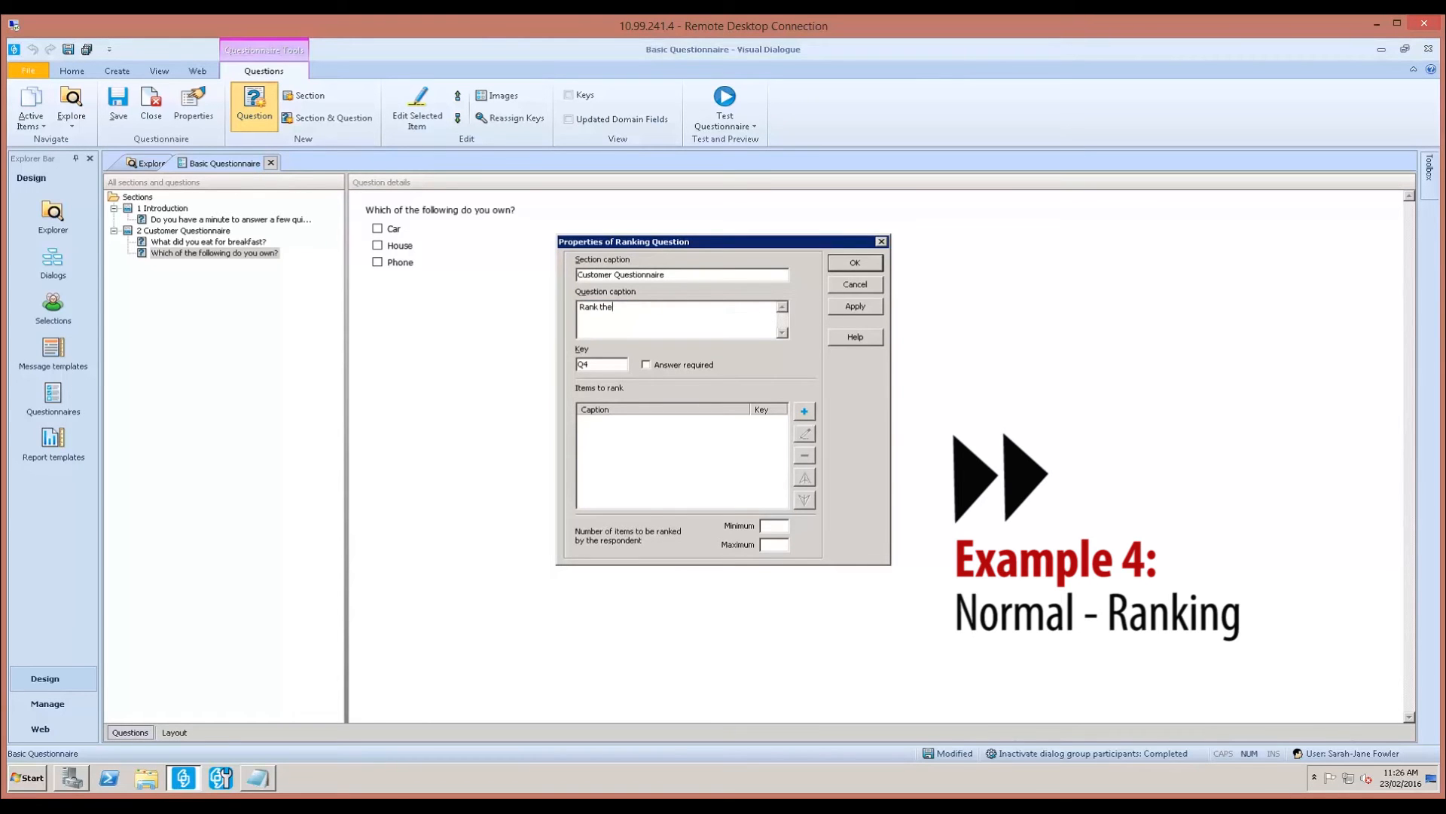
text( following shapes from your least to most favourite (1 being least):)
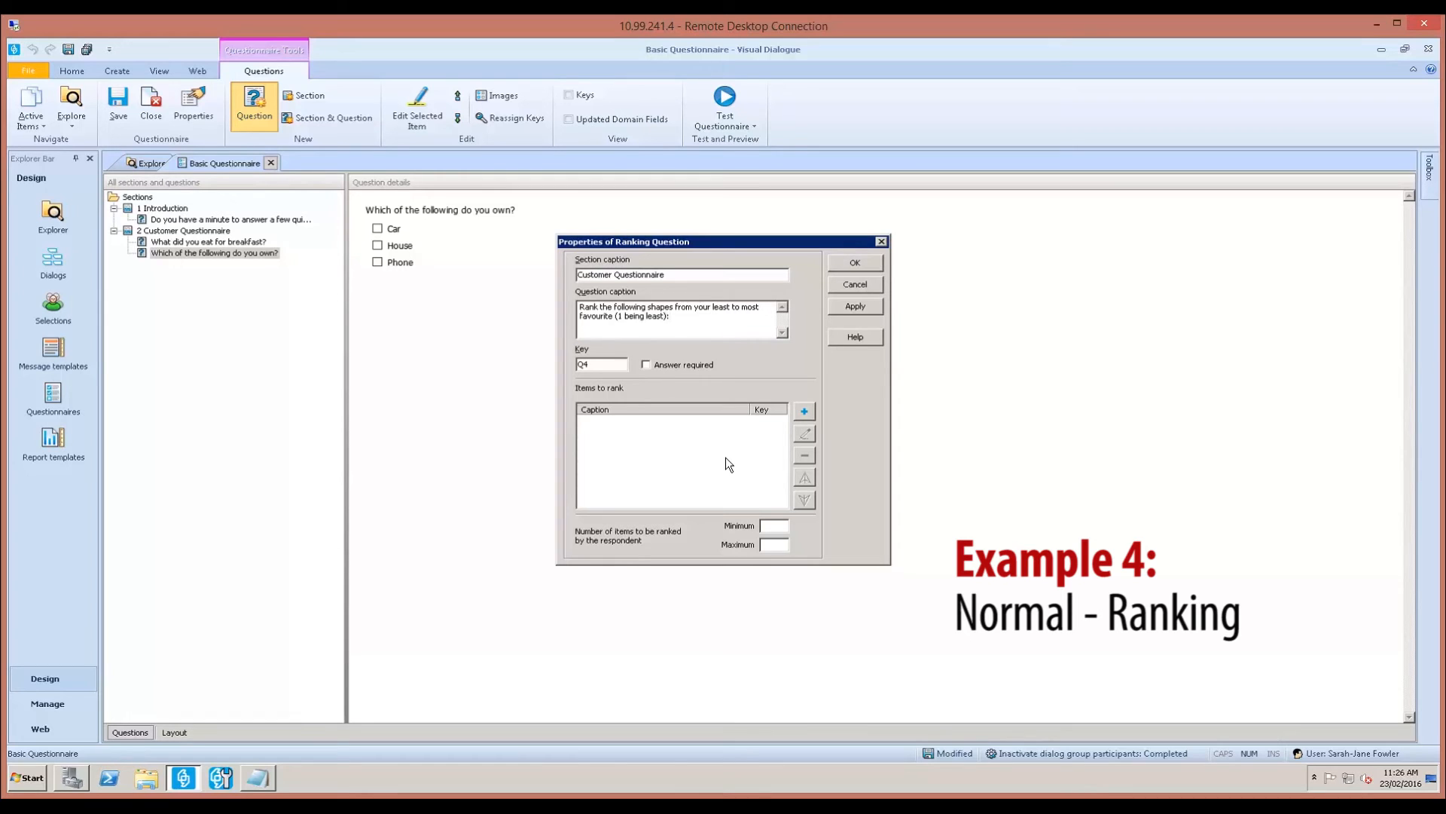
Step: Add "Triangle", "Square" and "Circle" as the items to rank
click(804, 411)
text(Triangle)
key(Return)
click(803, 412)
text(Square)
key(Return)
click(803, 411)
text(Circle)
key(Return)
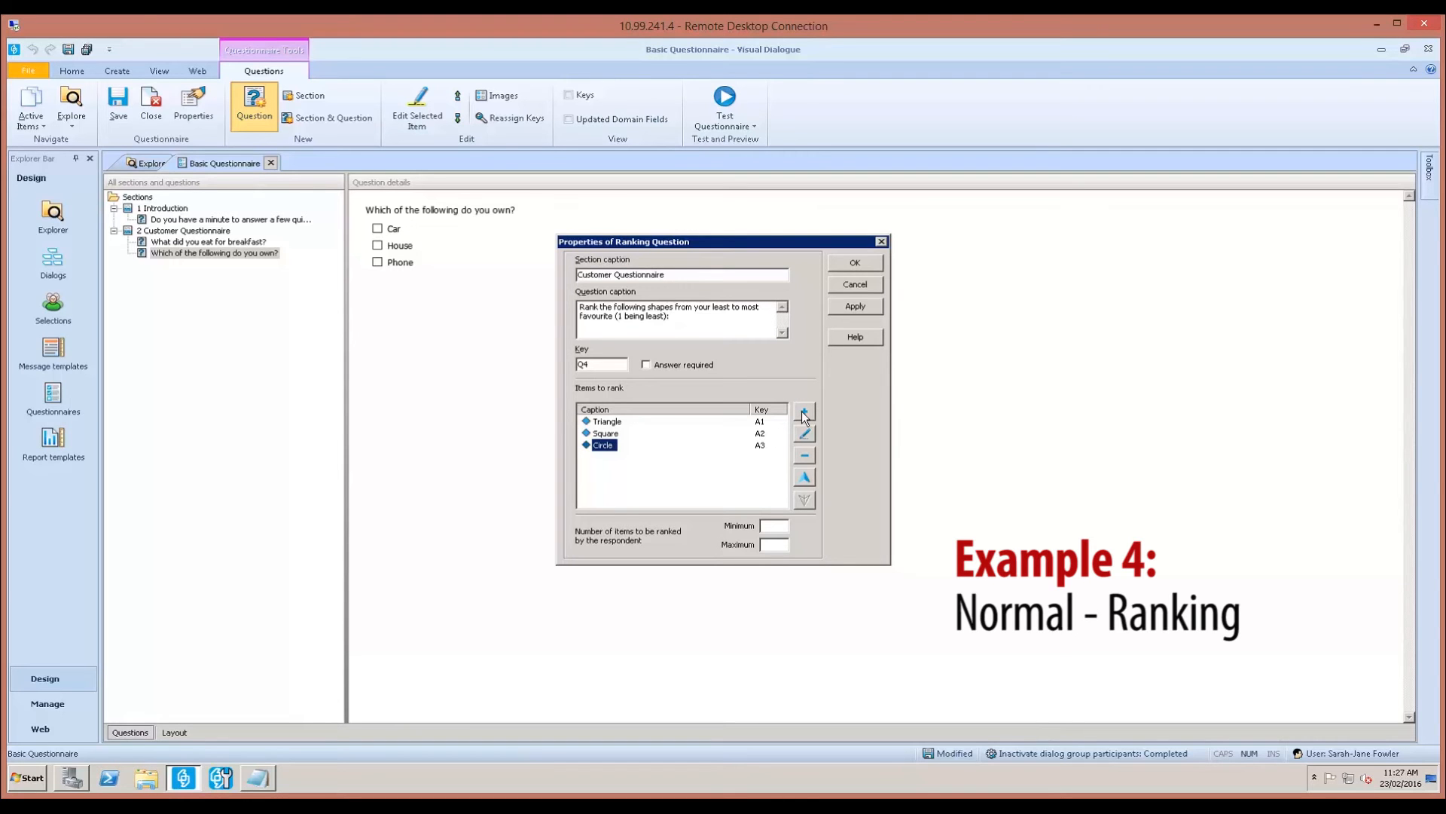
Step: Set the minimum number of items the respondent must rank to 3 and confirm the ranking question
click(779, 528)
text(3)
click(855, 264)
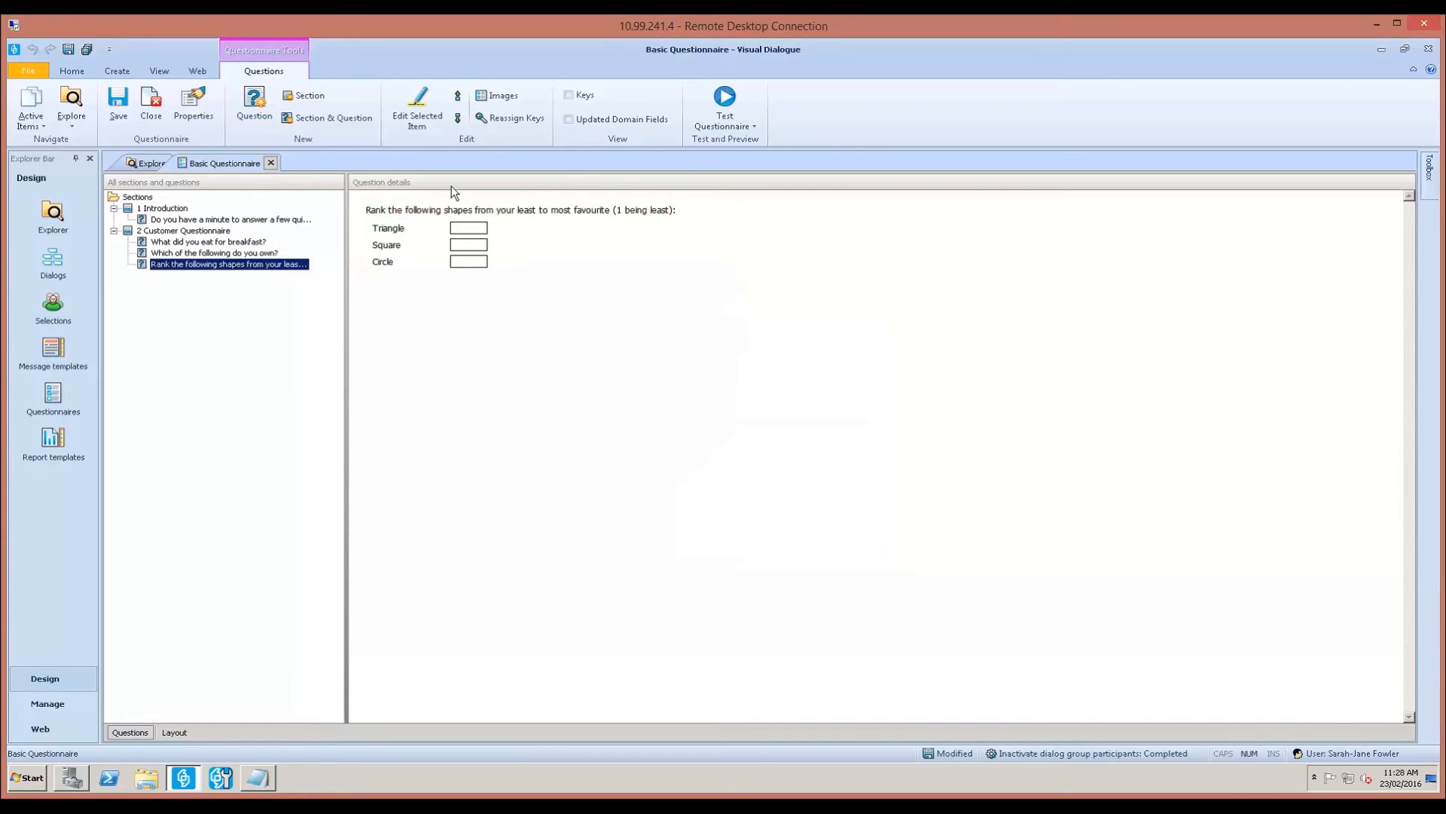
Step: Add a multi choice matrix question with 3 rows and 3 columns, captioned "How much do you agree or disagree with the following statements?"
click(257, 109)
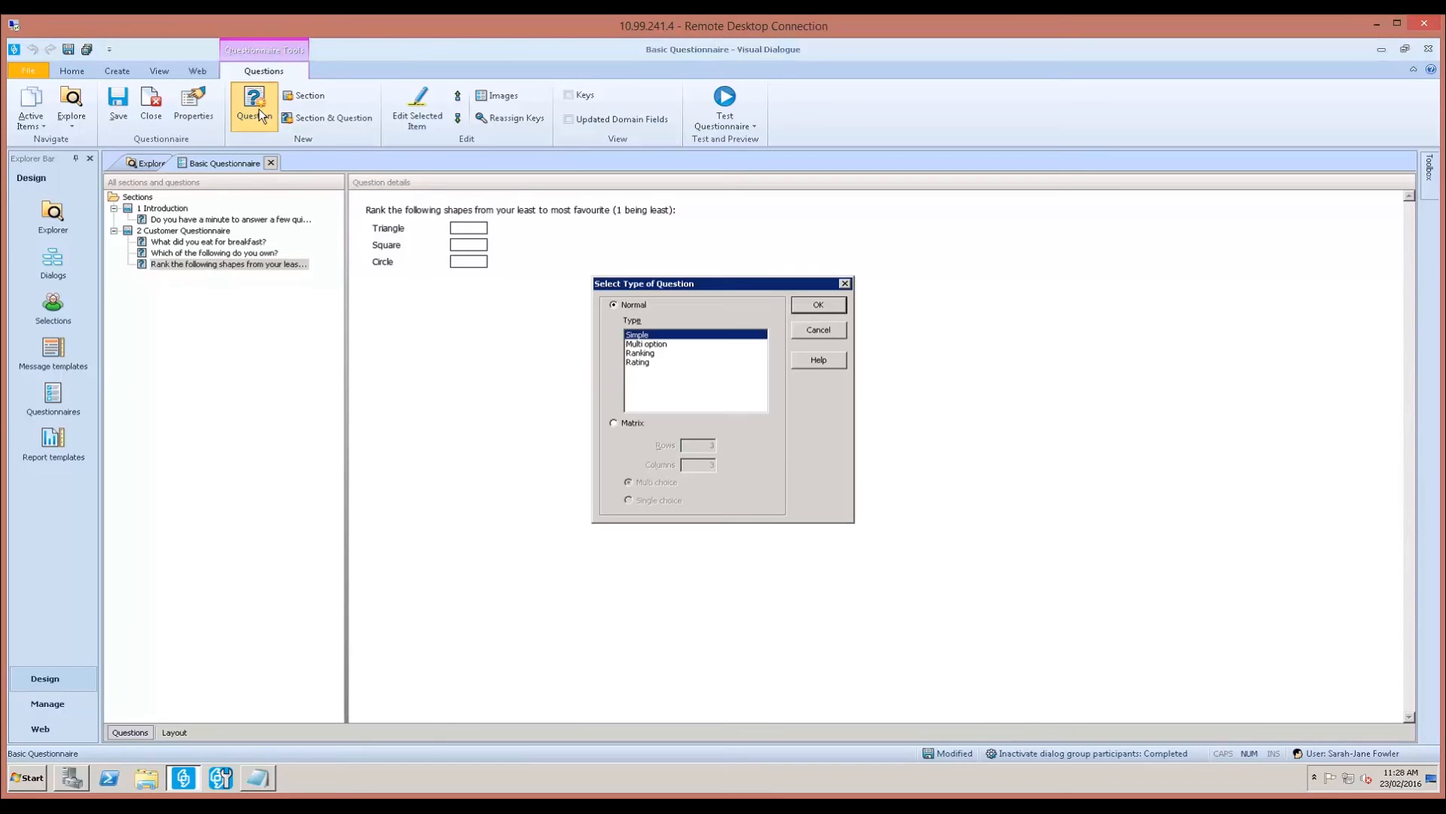
click(614, 423)
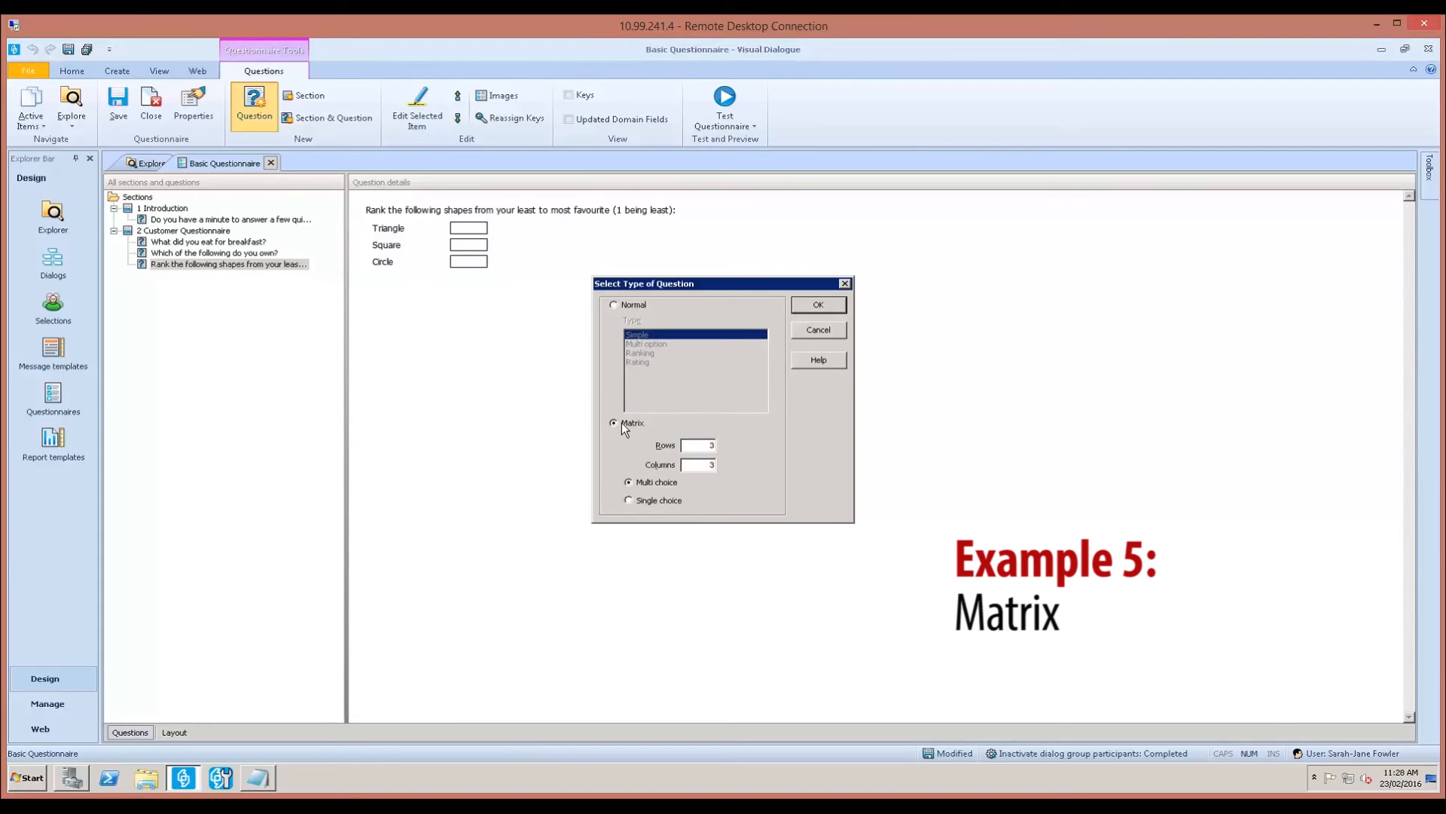
drag(703, 444, 716, 449)
click(825, 306)
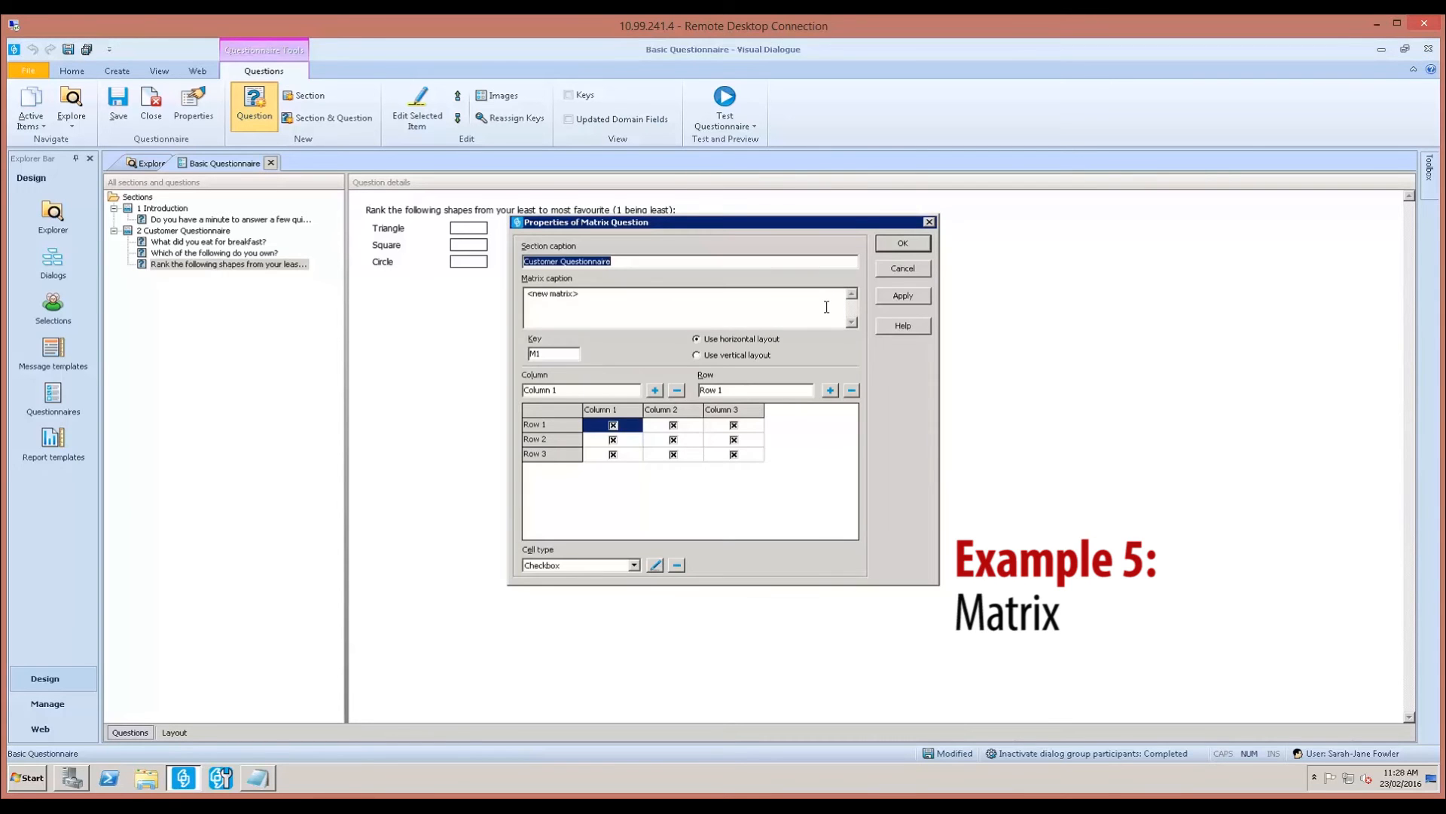
key(Tab)
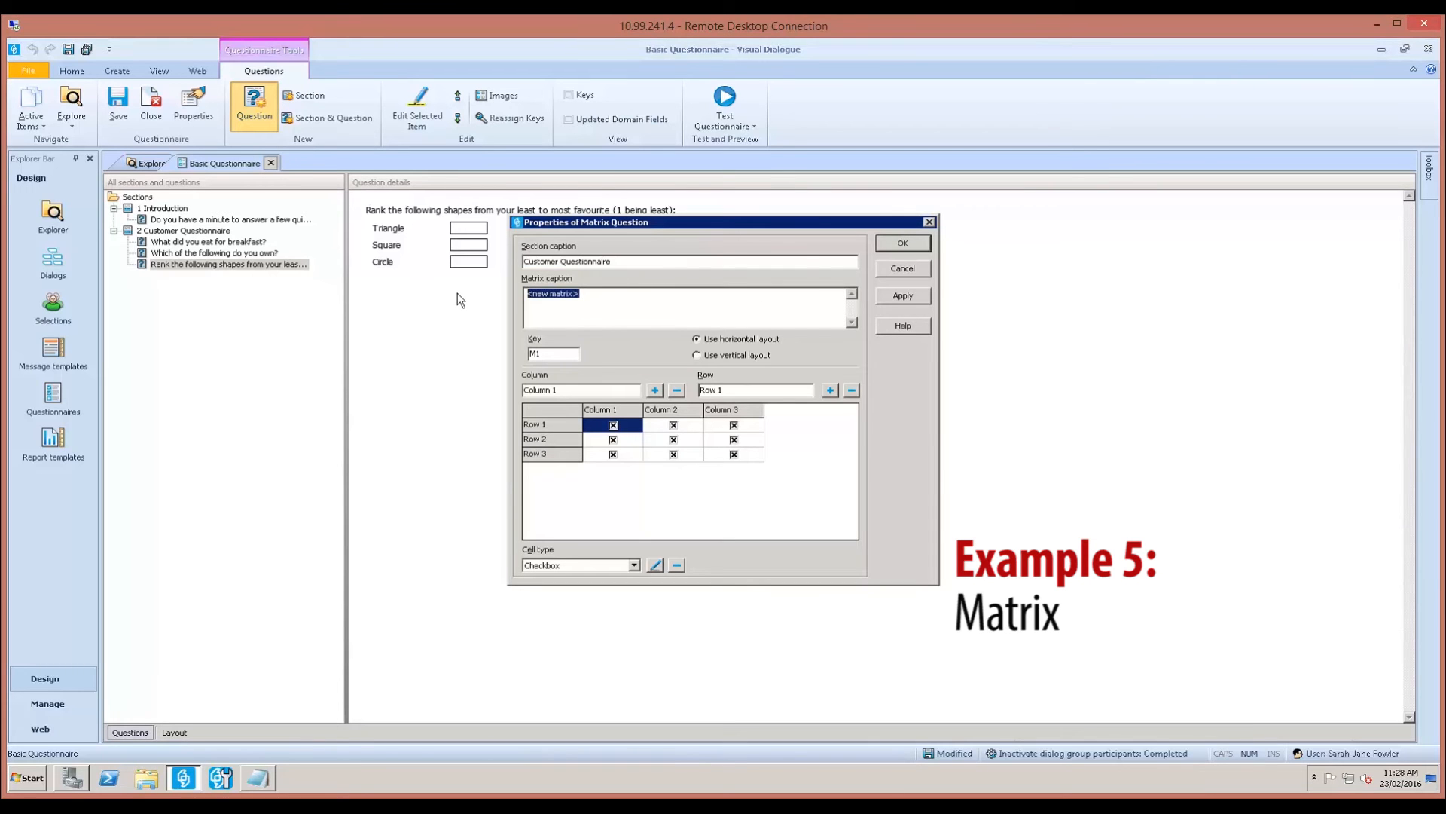
text(Ho)
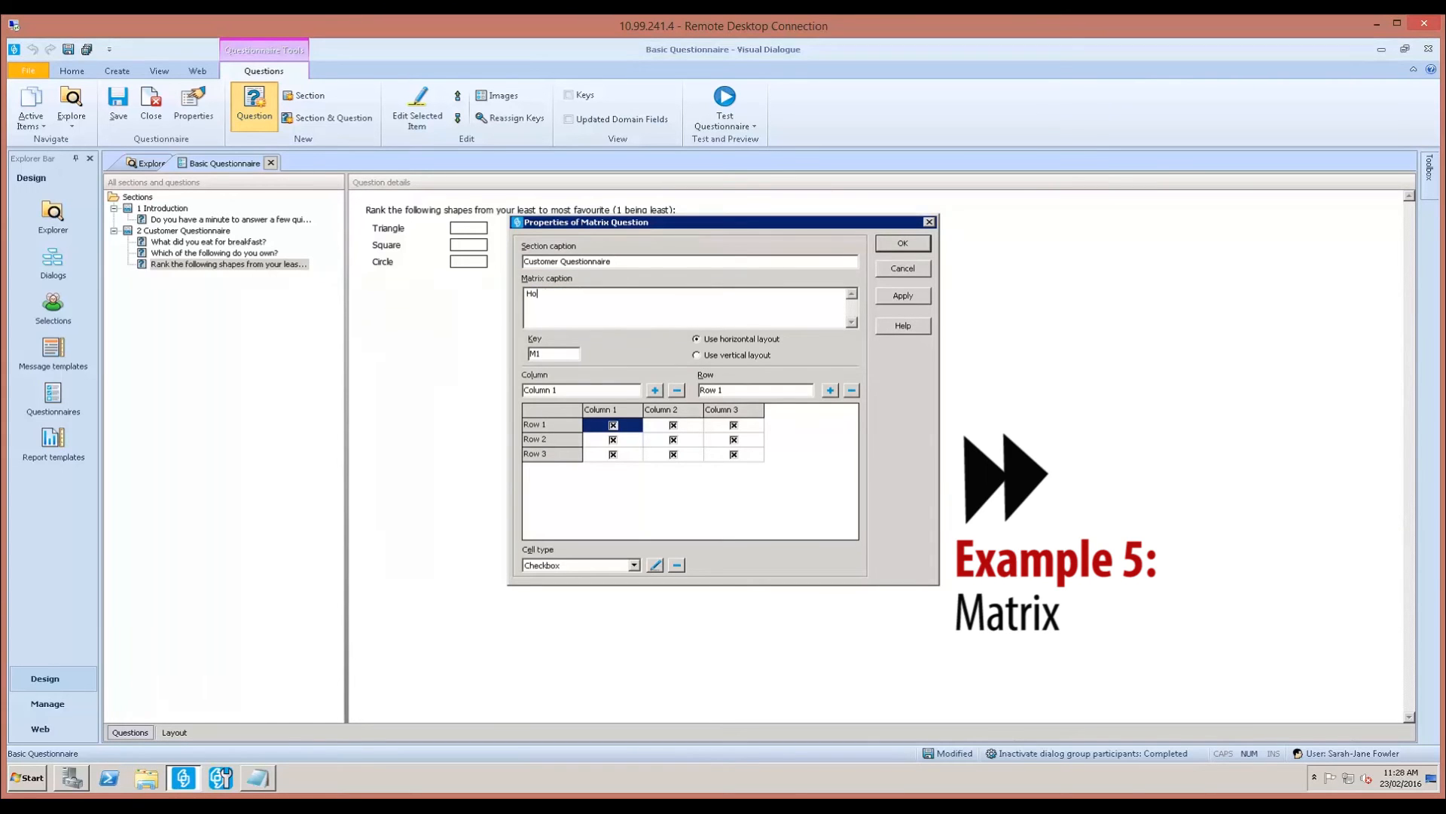
text(w much do you agree or disagree with the following statements?)
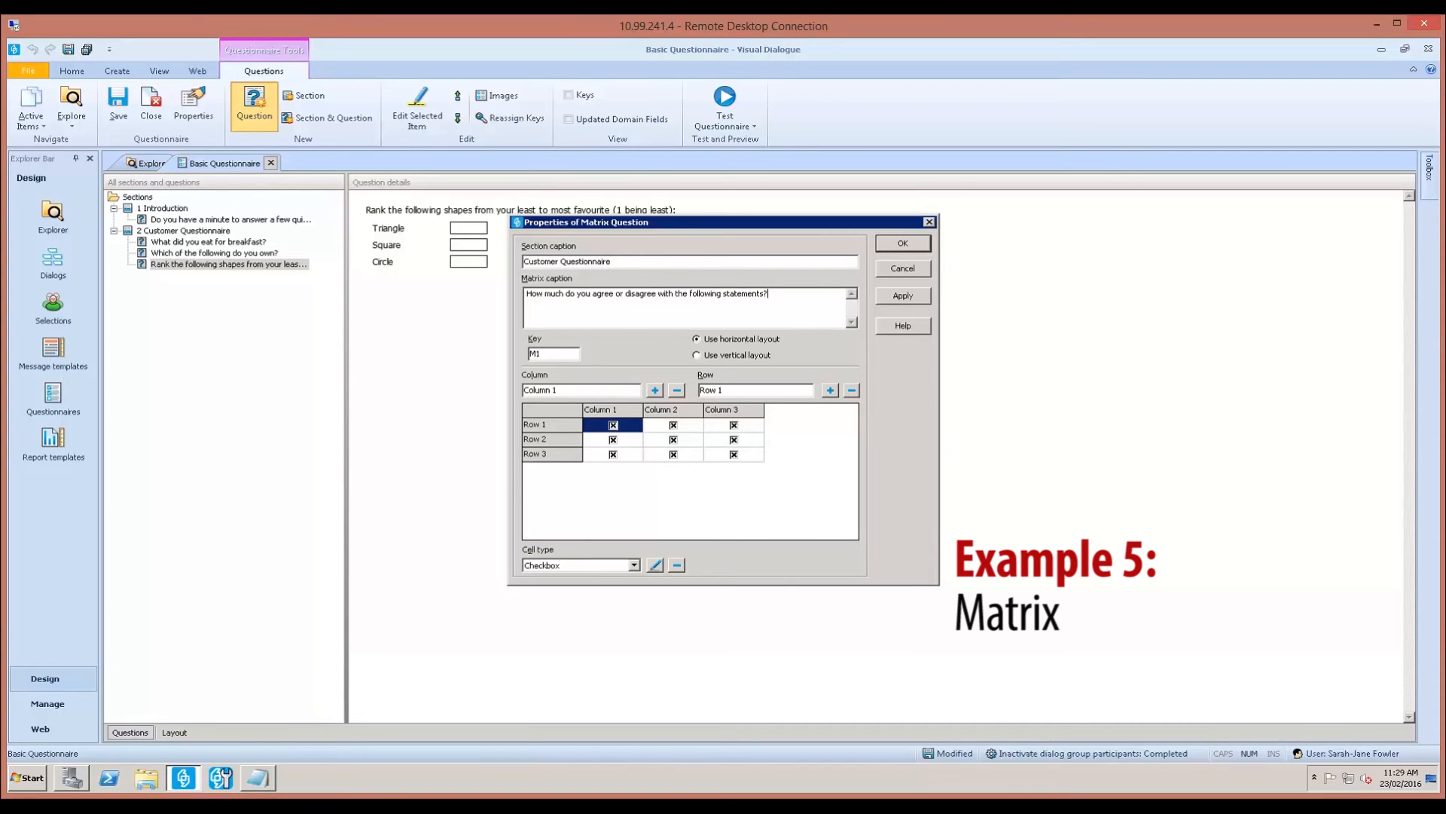
Step: Examine each row and column of the matrix and its editable caption
click(537, 425)
click(540, 439)
click(543, 455)
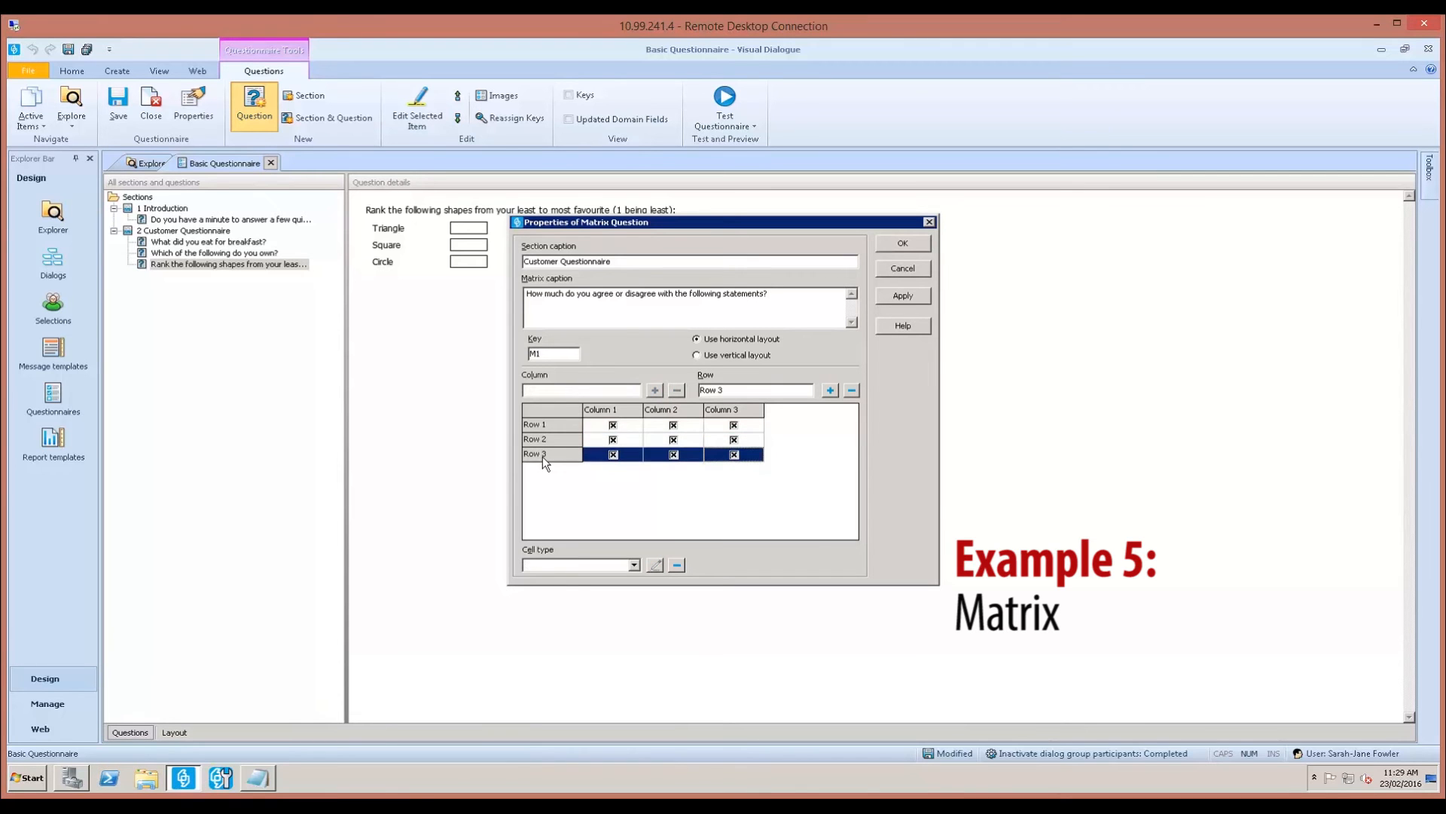
click(612, 409)
click(653, 411)
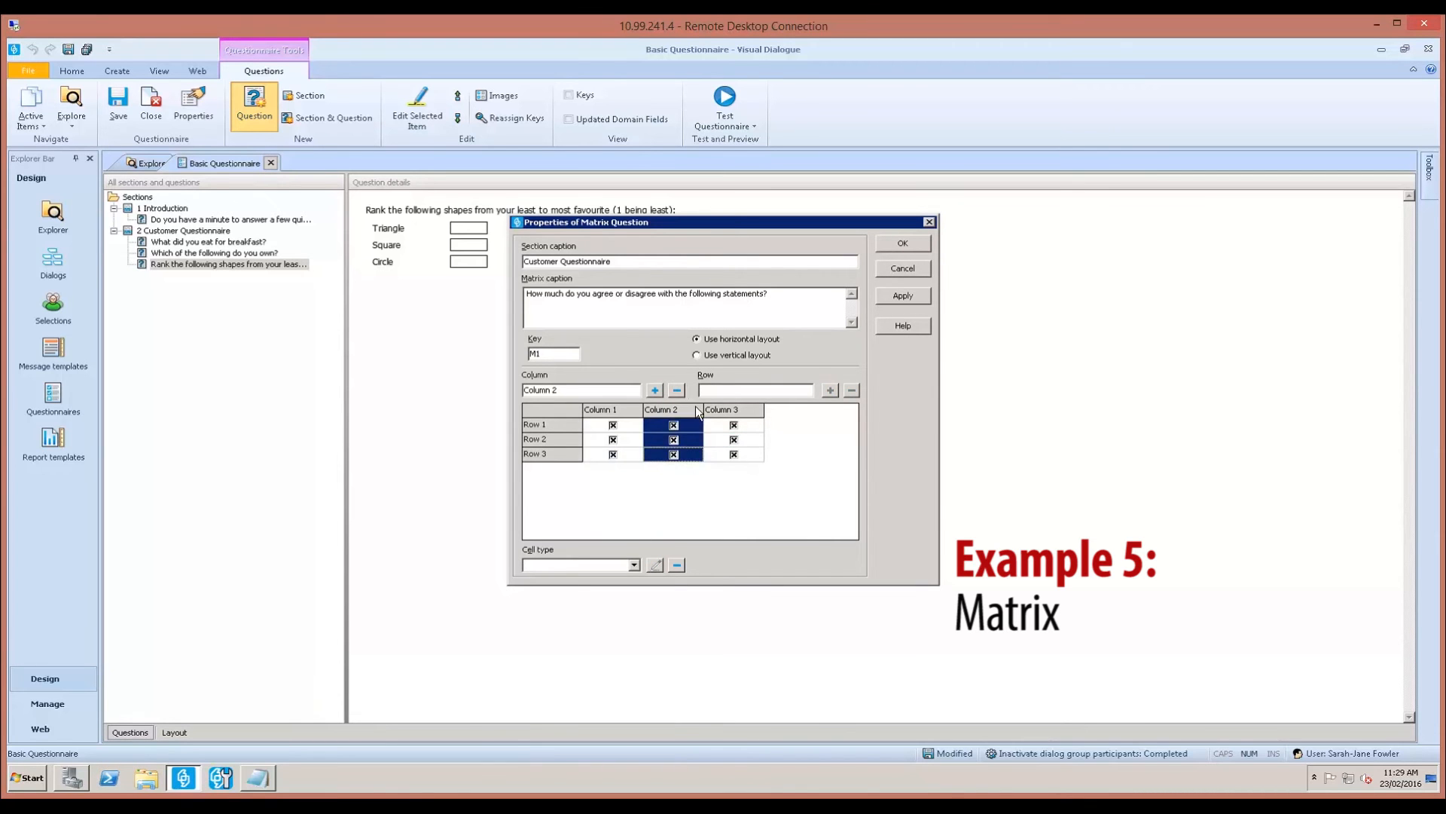
click(714, 411)
click(631, 407)
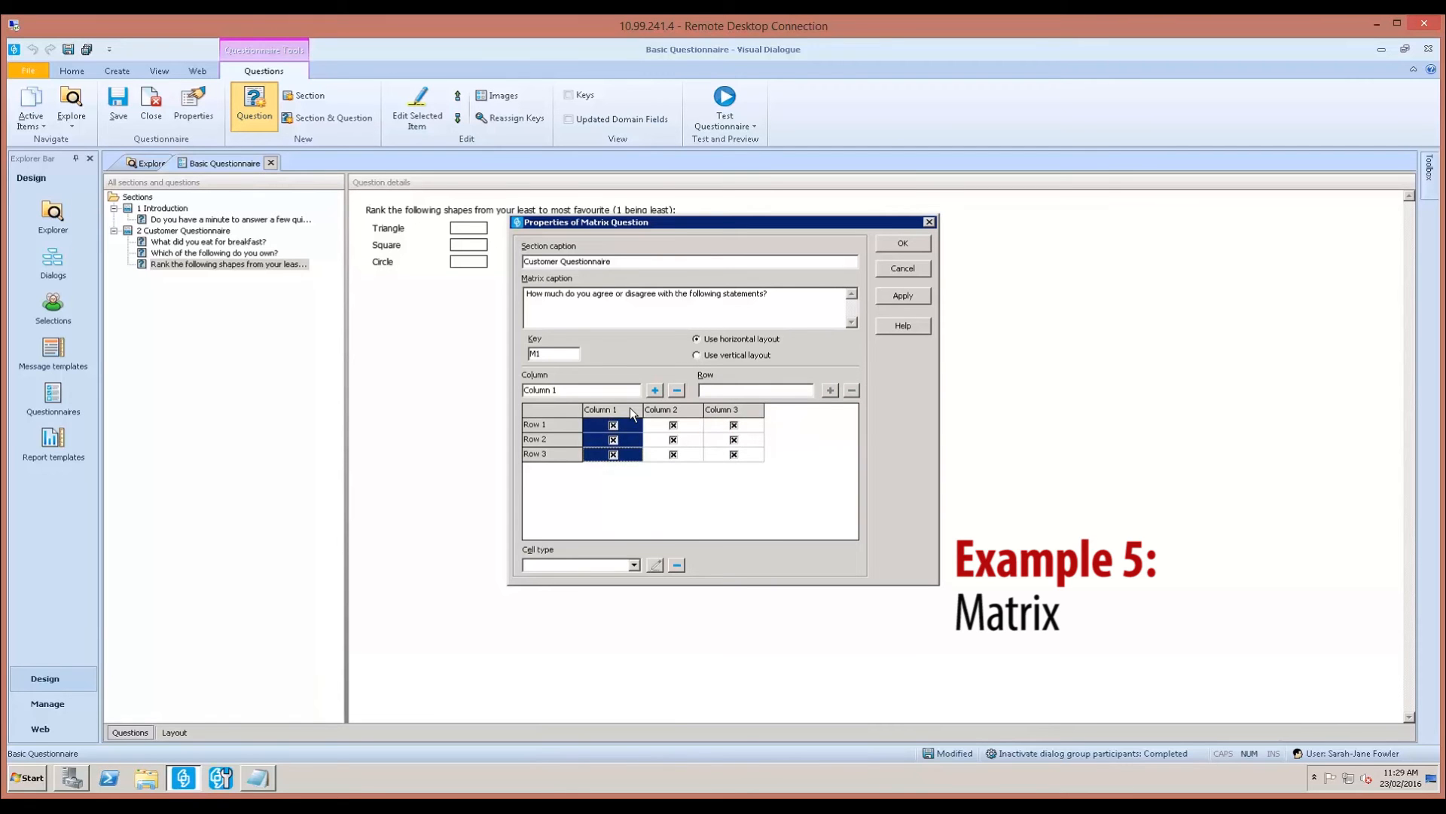
click(676, 407)
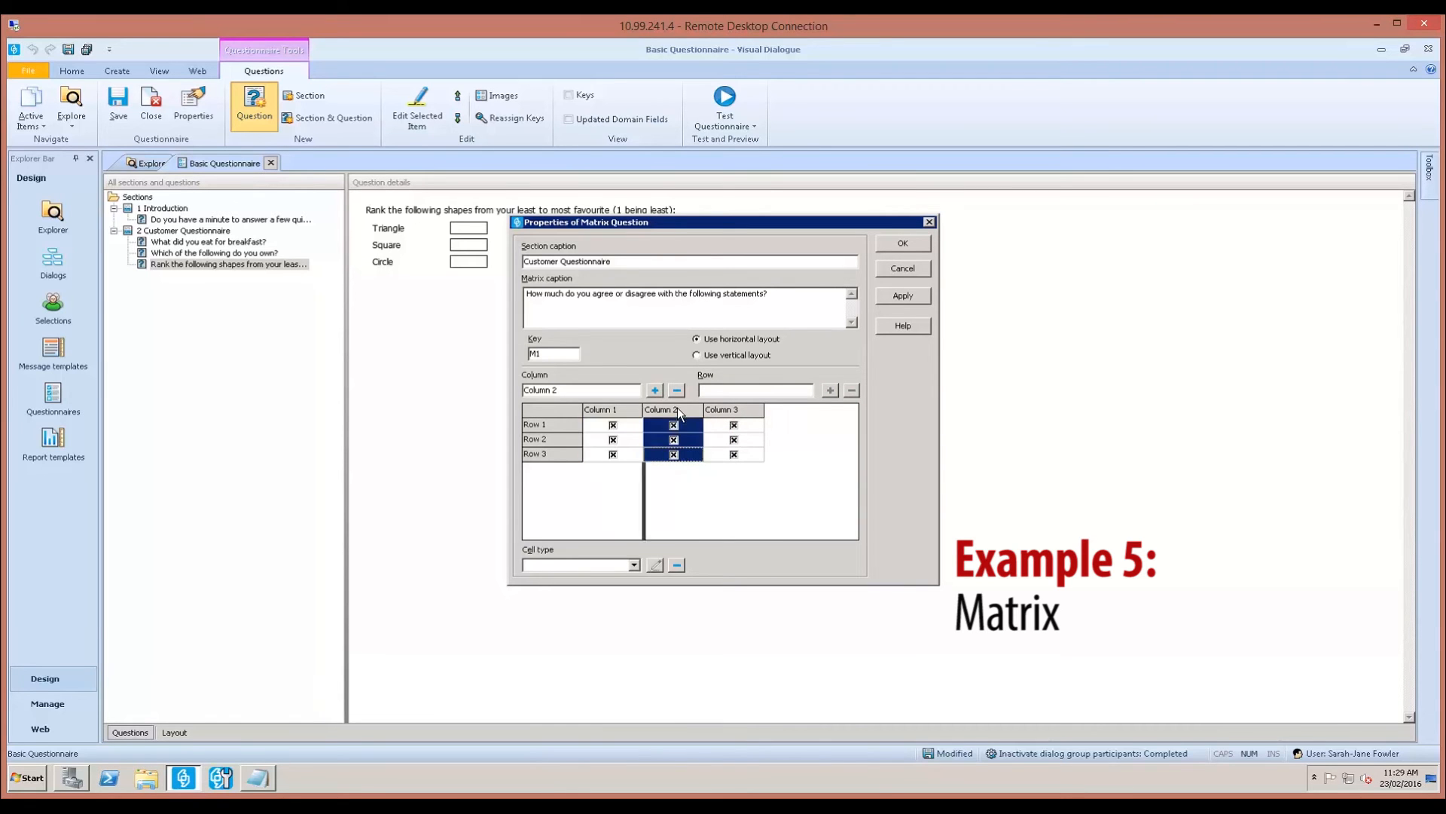
click(721, 409)
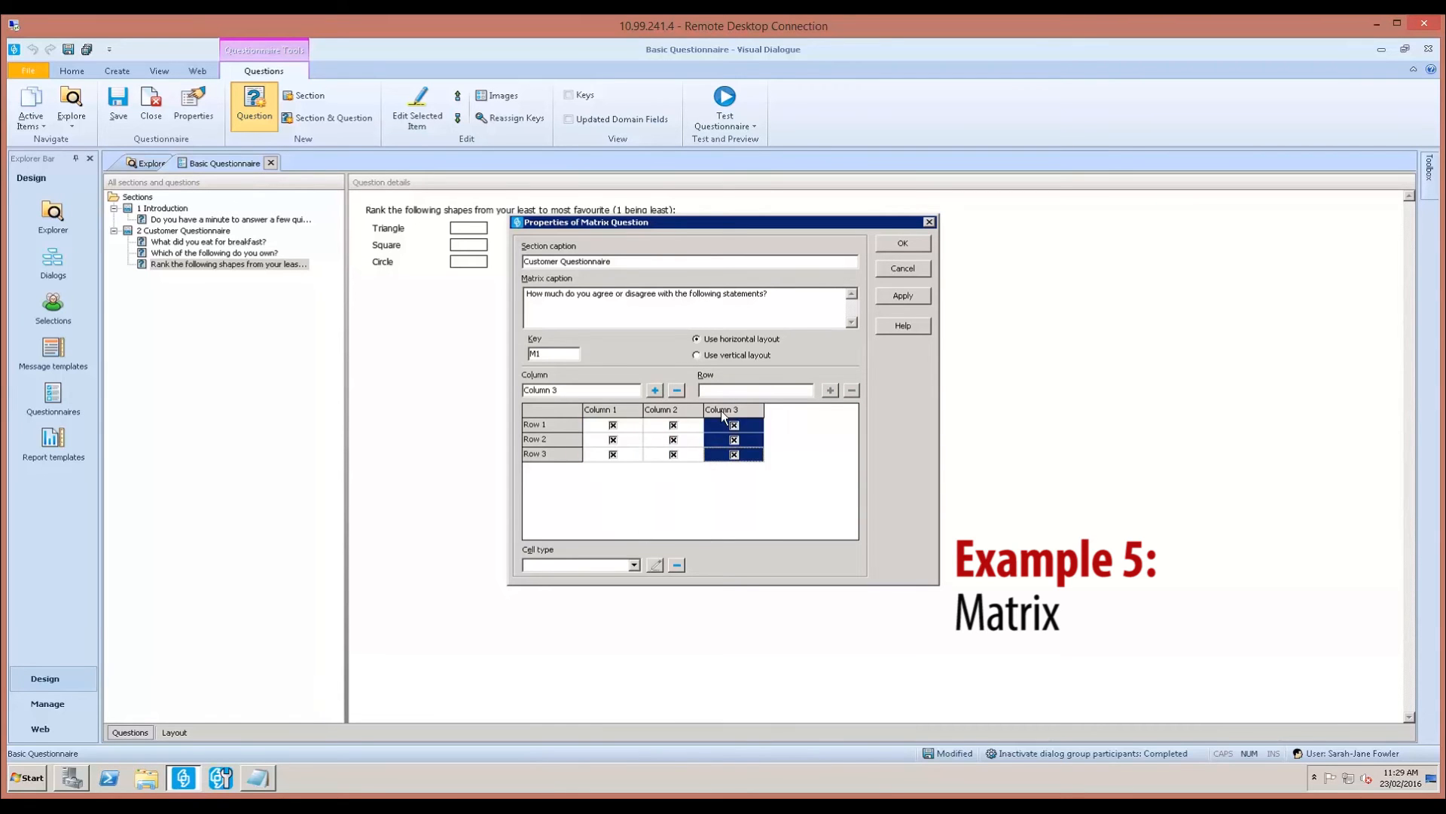
Step: Add two more columns with the default caption to the matrix
click(656, 390)
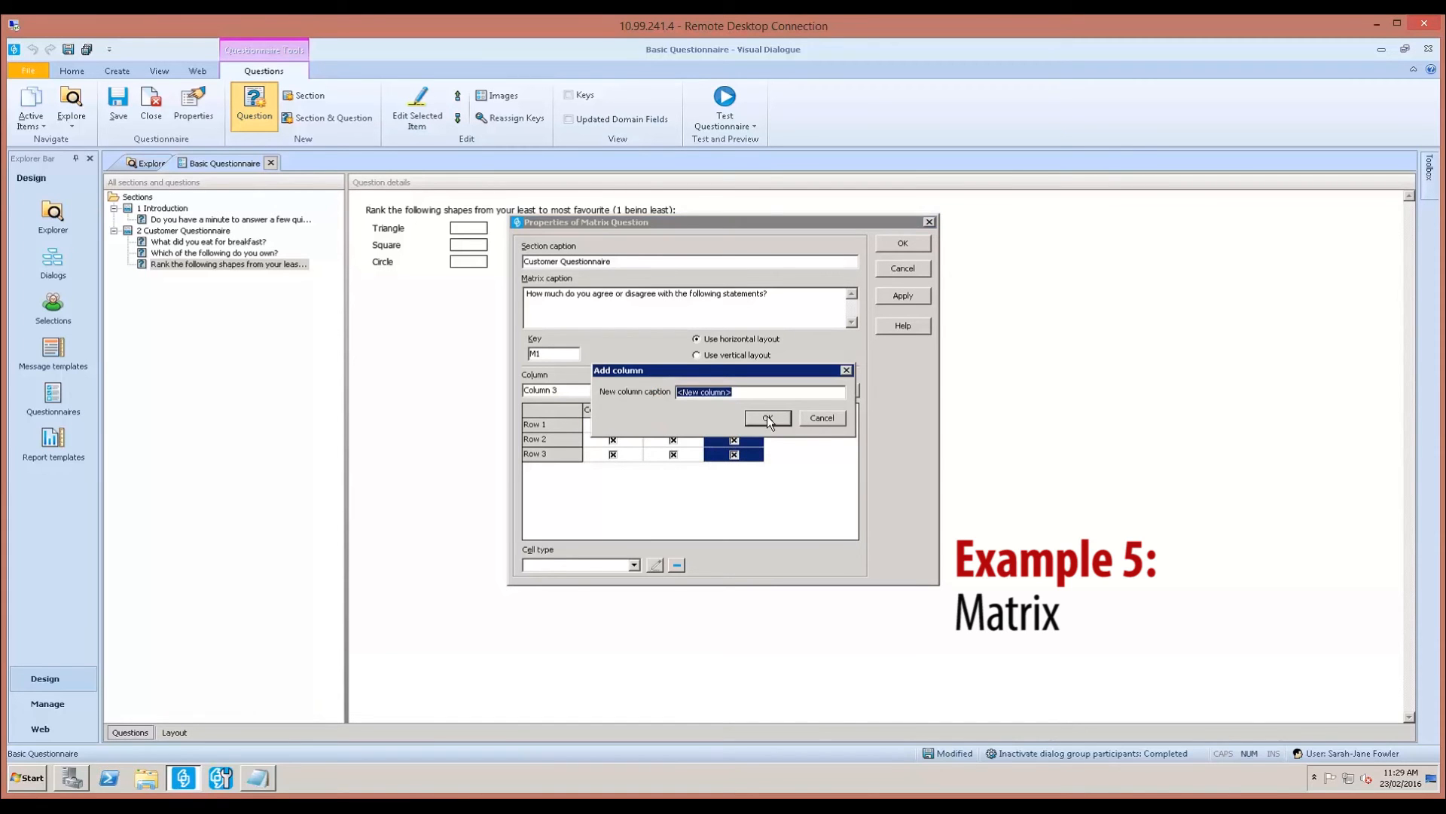
click(768, 418)
click(660, 390)
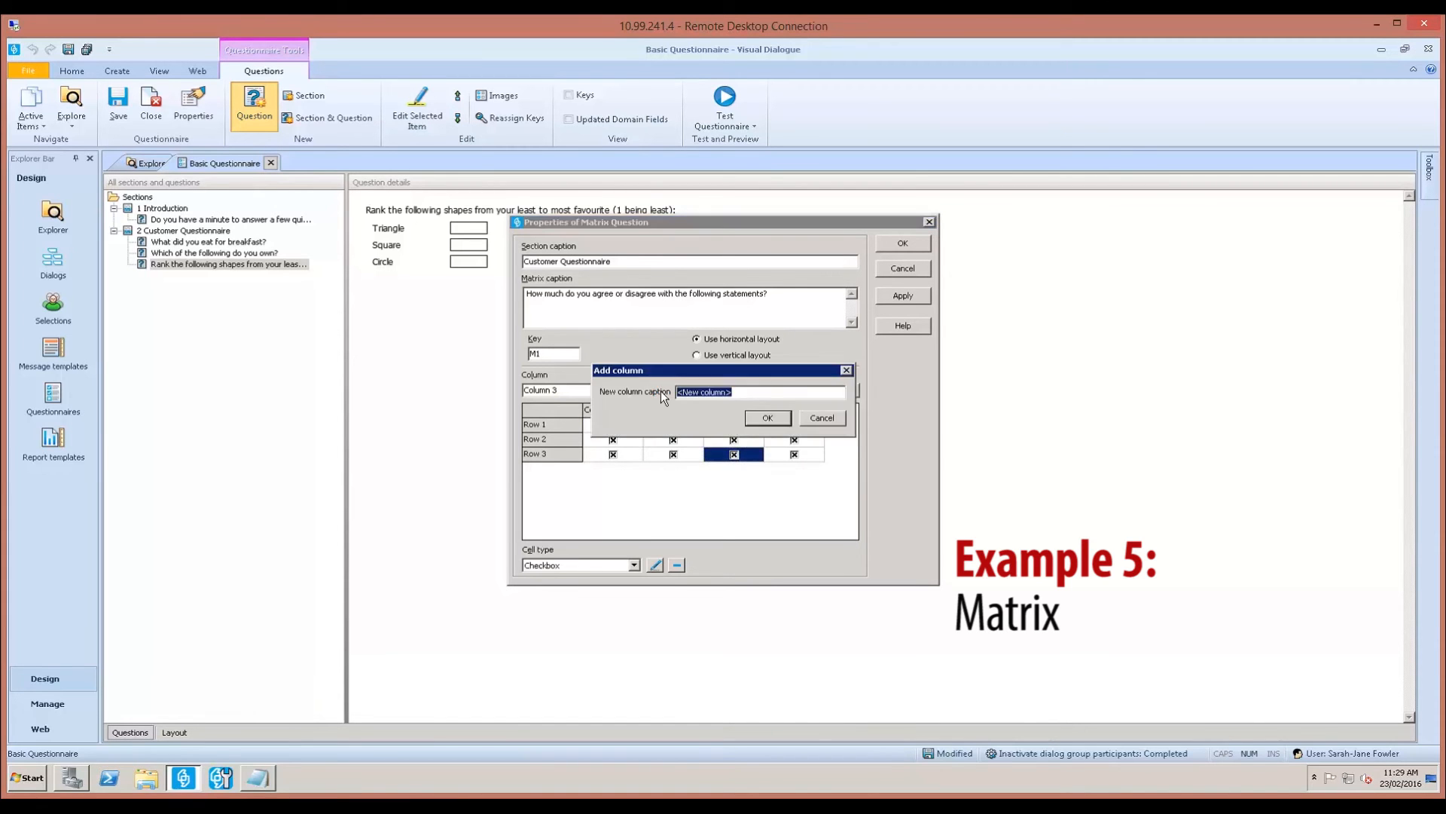
click(757, 421)
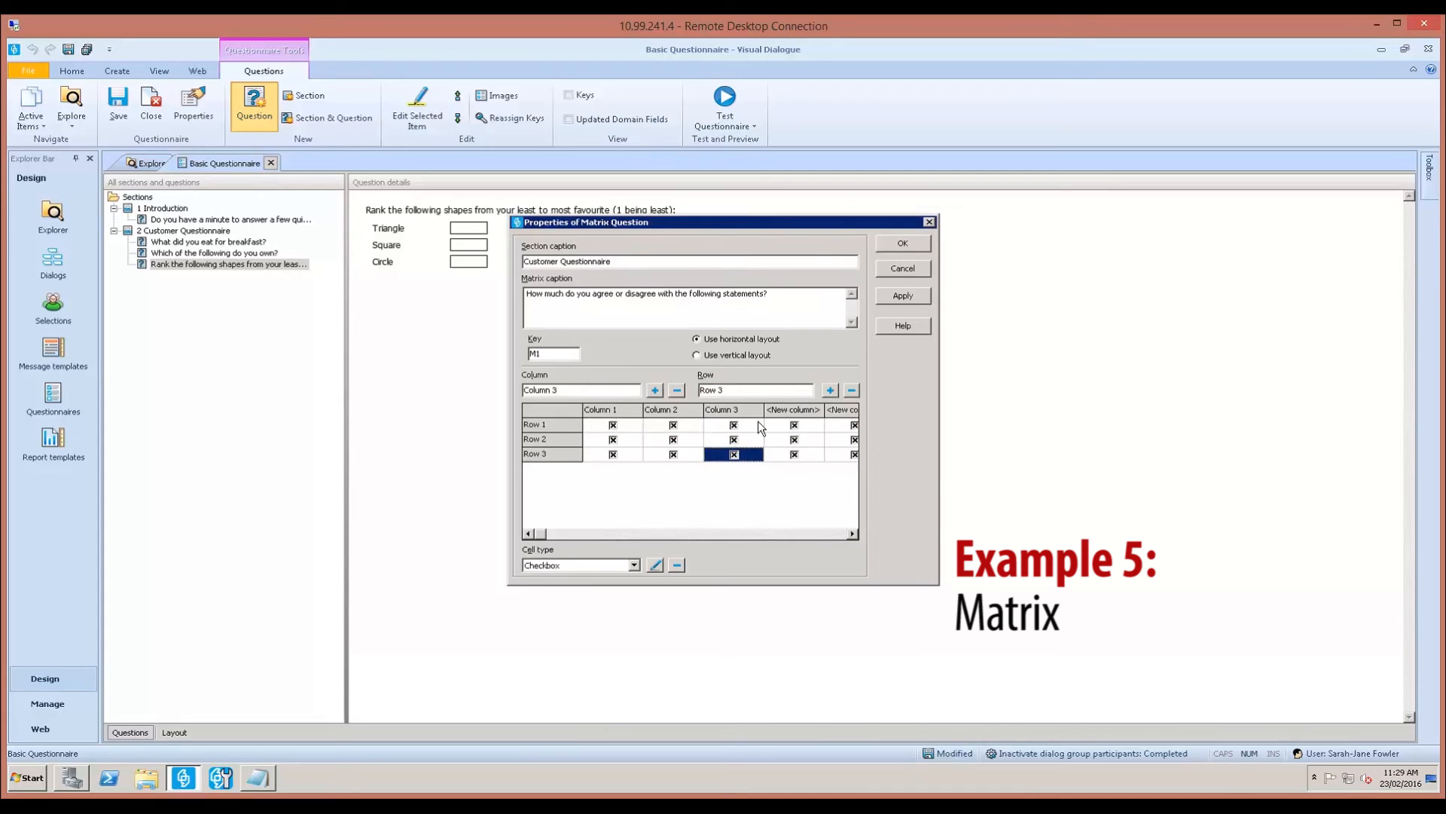
click(624, 407)
click(561, 392)
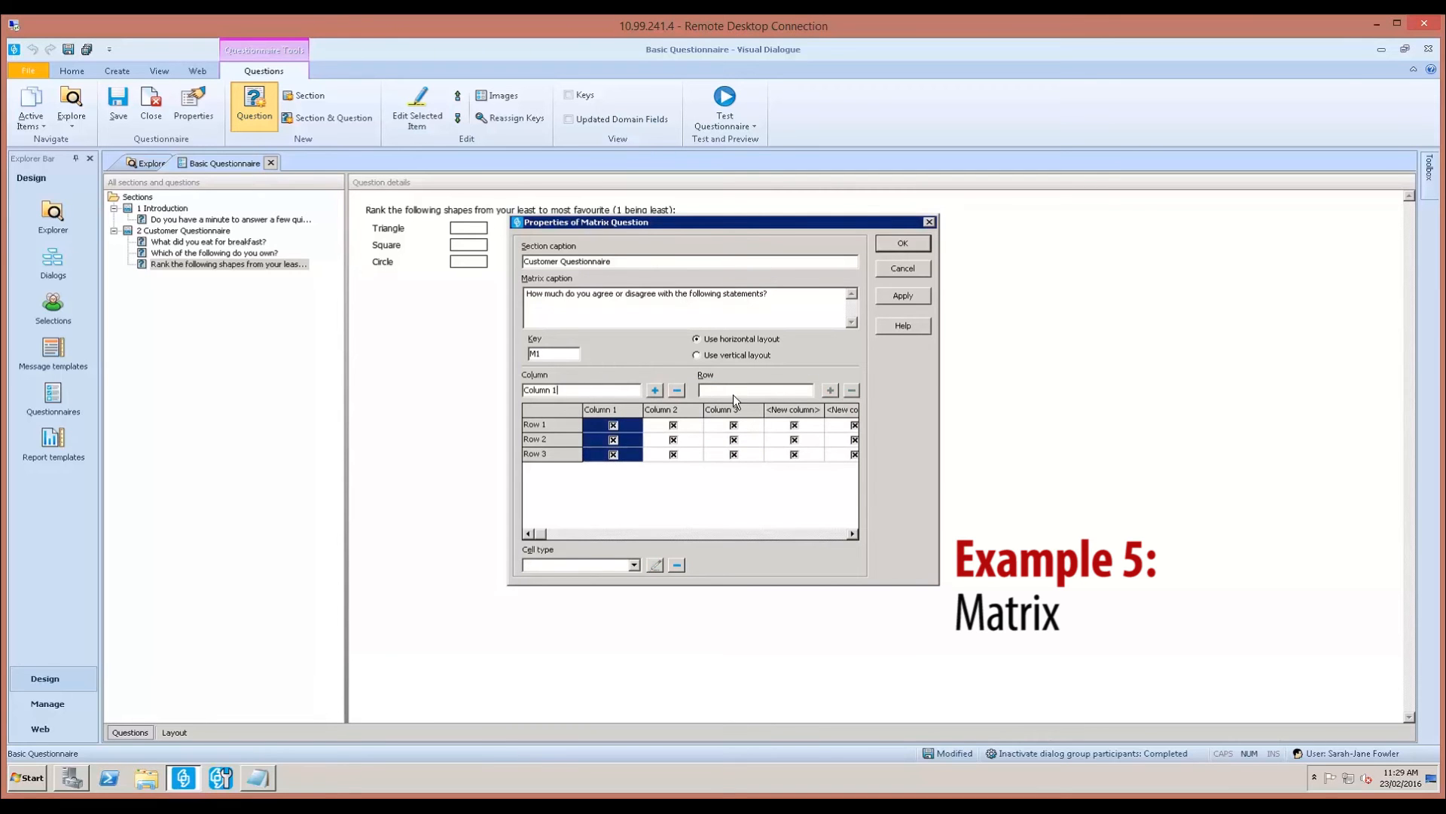
drag(565, 390, 506, 390)
Step: Caption the first matrix row "ABC is my favourite brand of X"
click(540, 426)
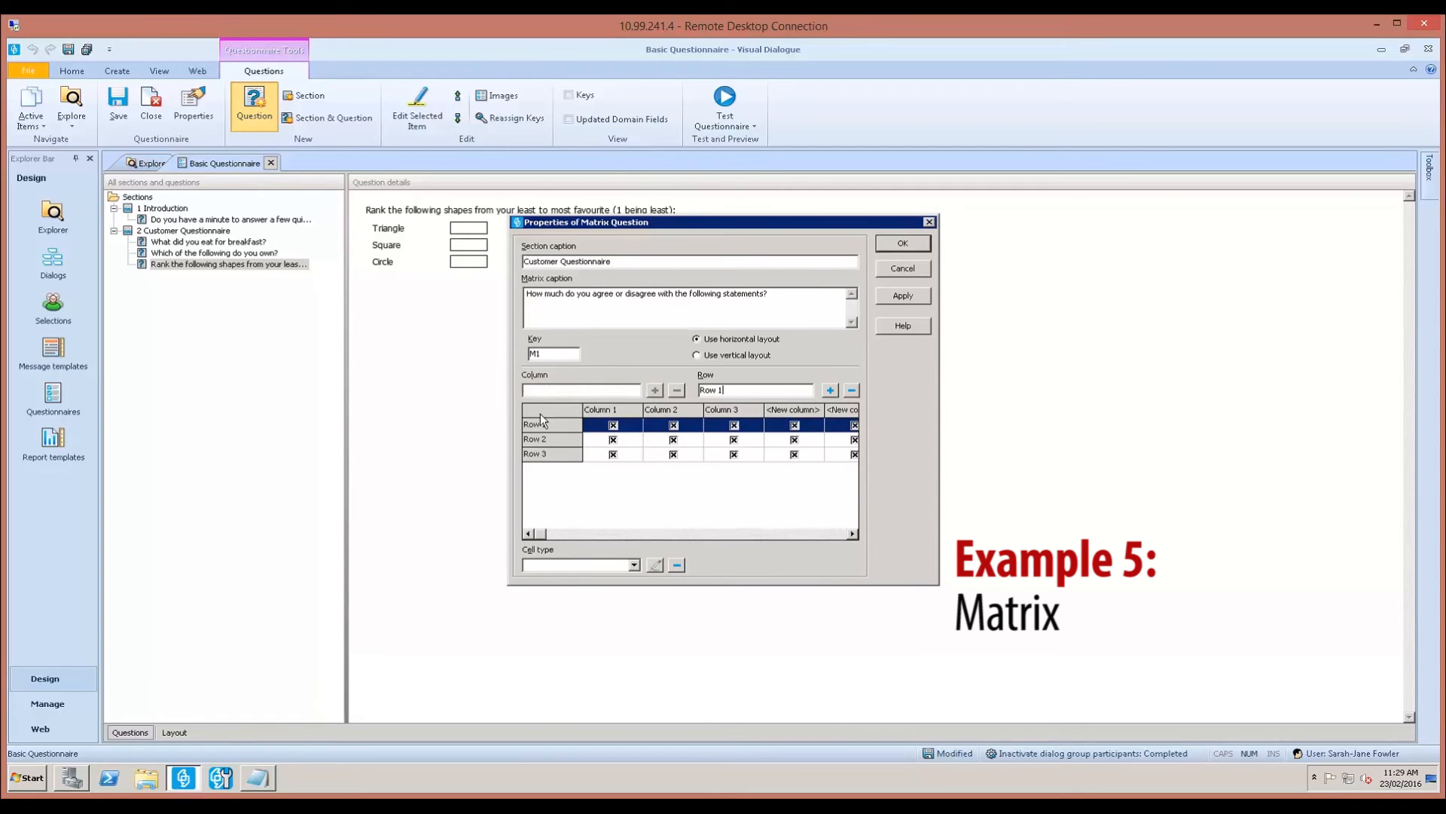
drag(726, 390, 699, 390)
text(ABC is my favourite)
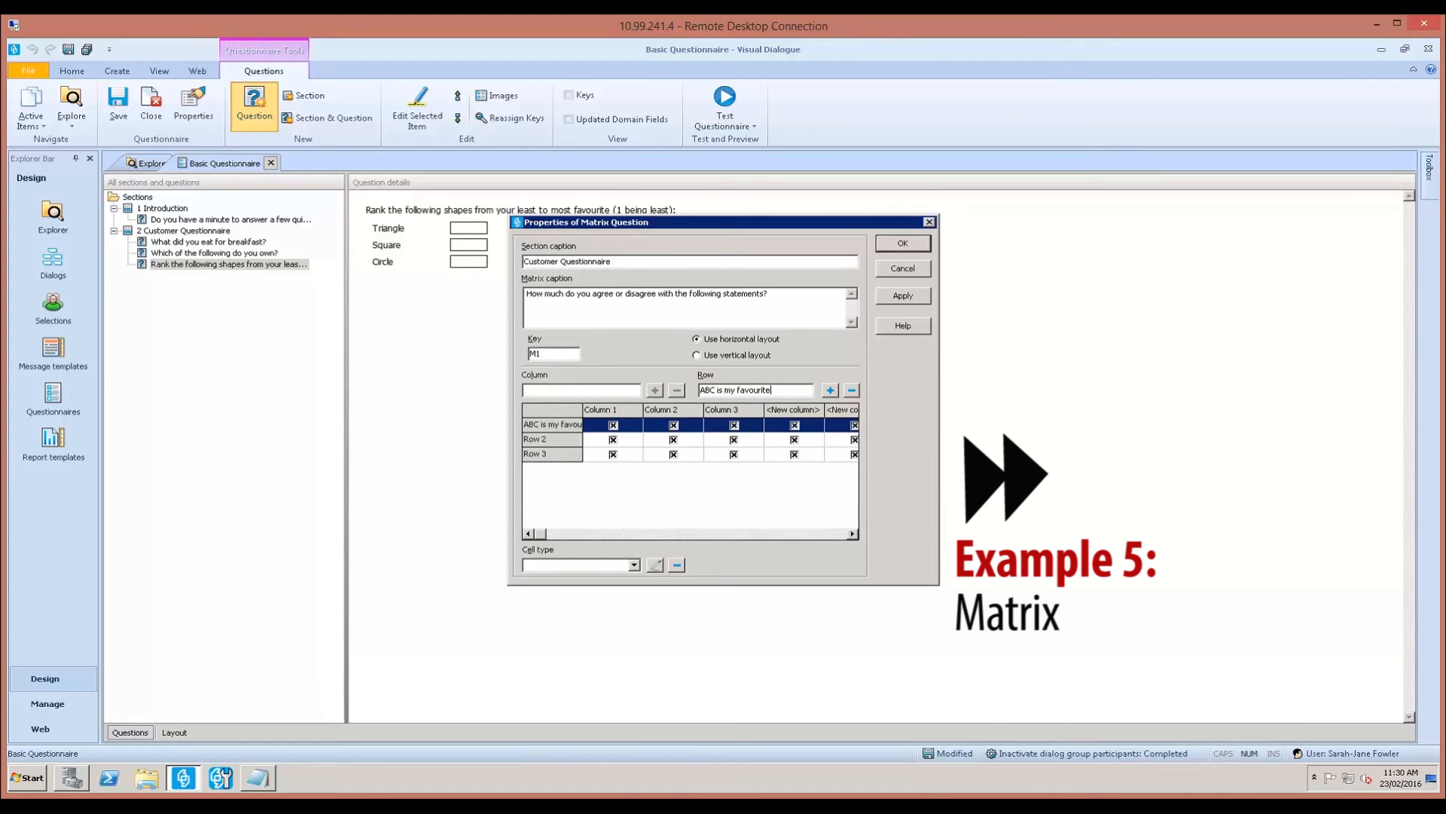
text( brand of X)
key(Return)
double_click(438, 218)
Step: Caption the second row "ABC has great customer service" and the third "ABC offers a wide range of products that I like"
click(553, 439)
drag(745, 390, 687, 393)
text(ABC has great customer service)
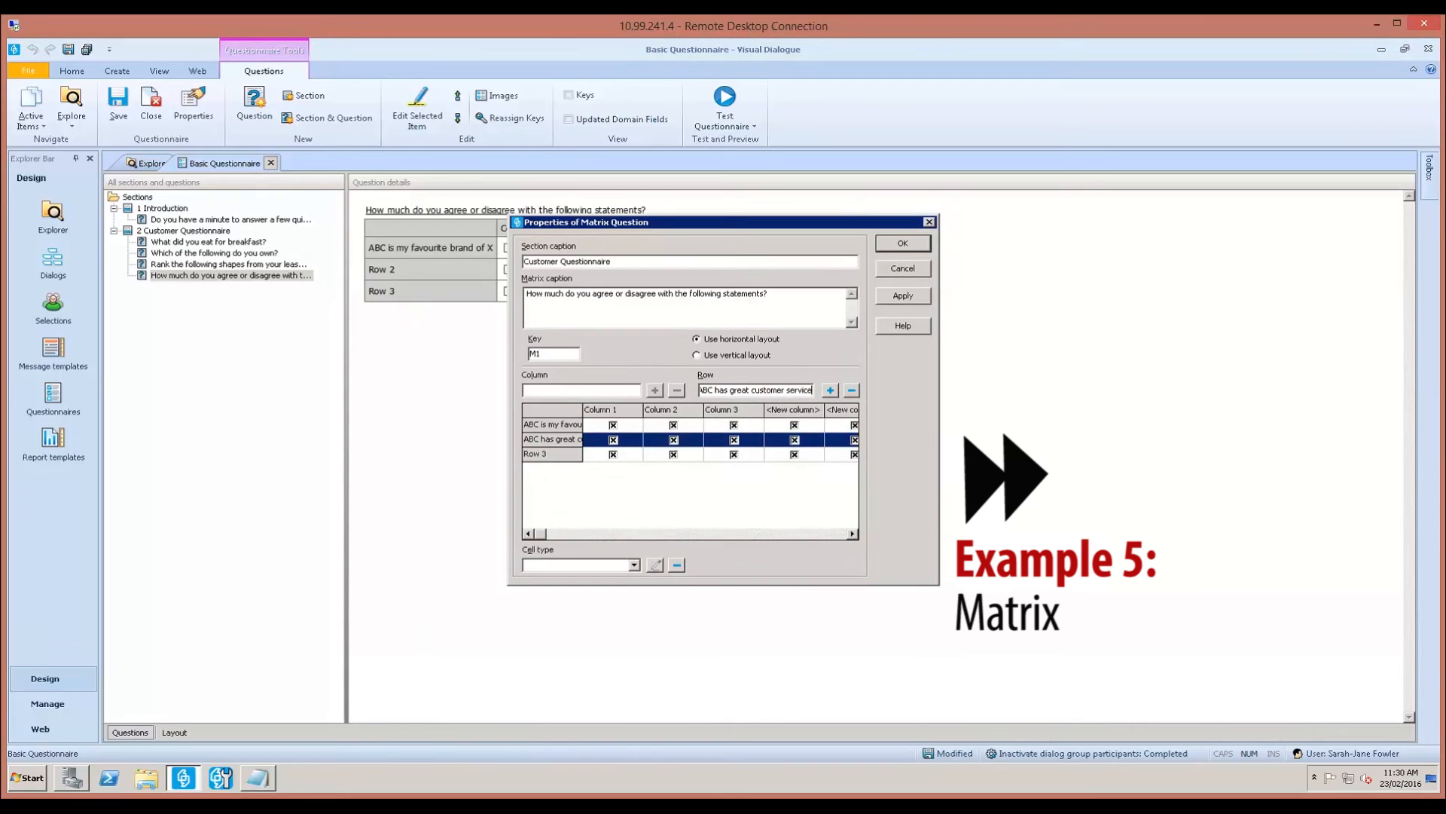
click(537, 453)
drag(729, 392, 684, 390)
text(ABC offers a wide ra)
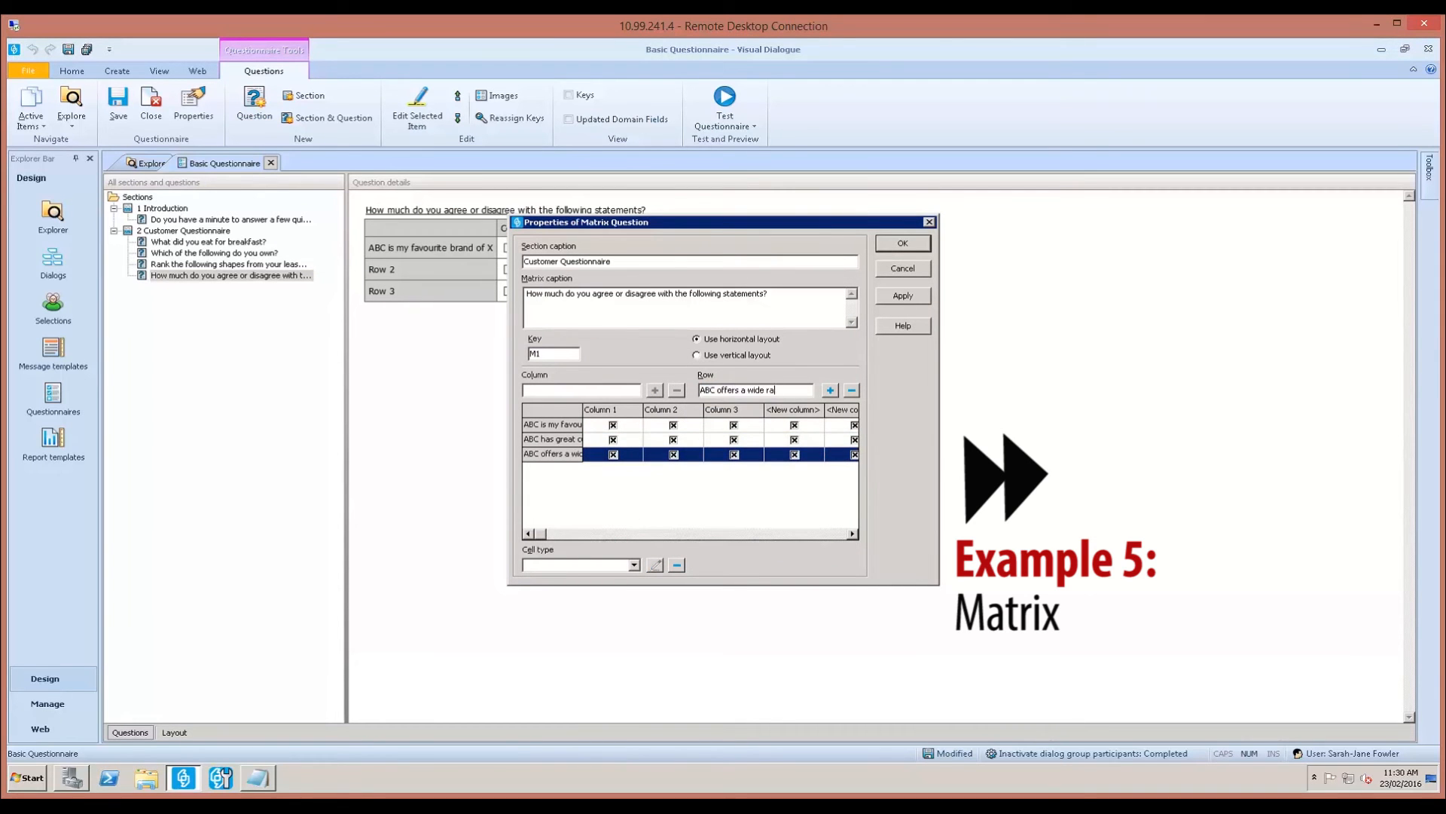
text(nge of products that I like)
Step: Caption the first matrix column "Strongly Disagree"
click(596, 411)
key(shift+s)
text(trong)
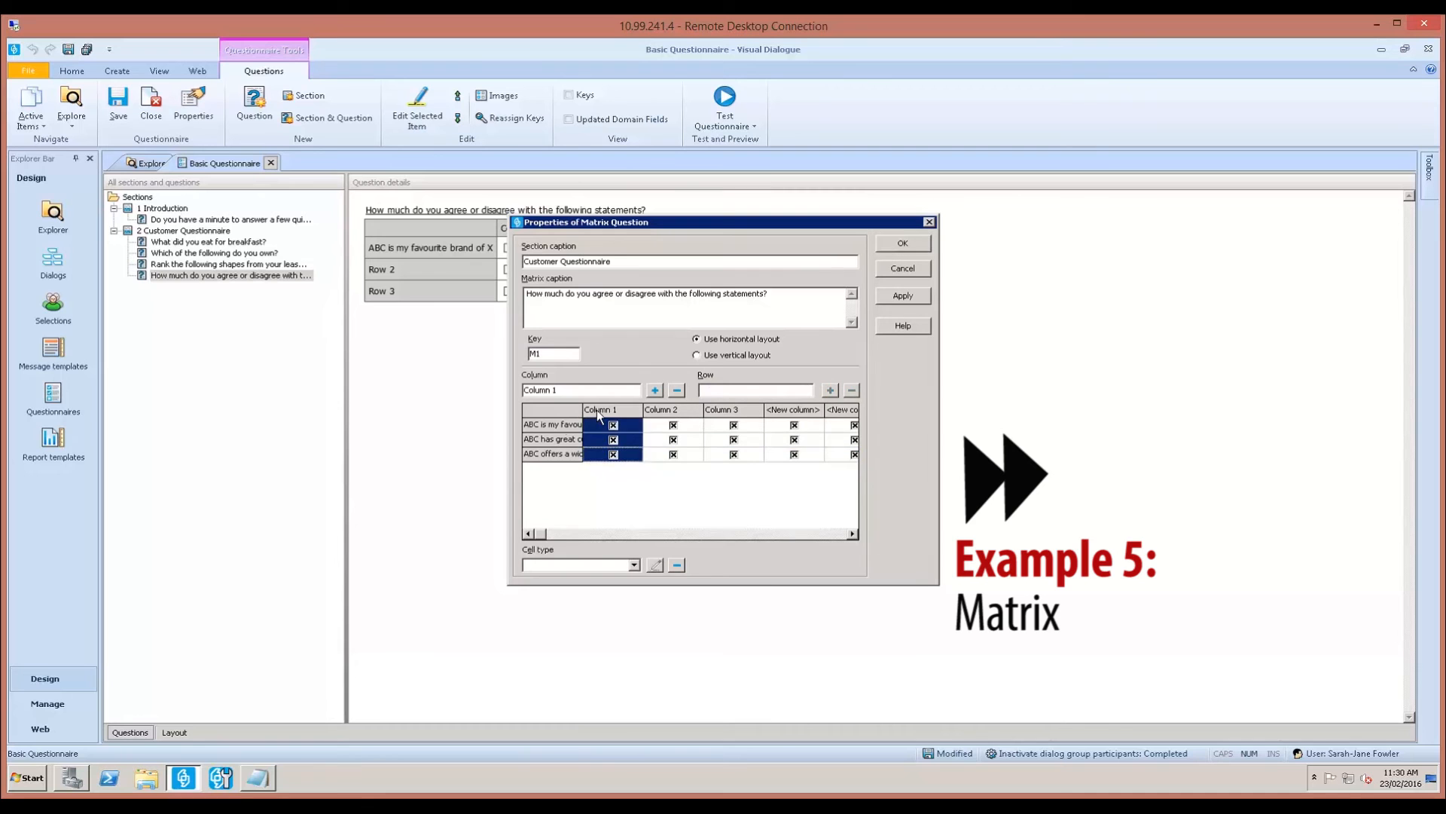
key(BackSpace)
key(BackSpace)
key(BackSpace)
key(BackSpace)
key(BackSpace)
text(Strongly Disagree)
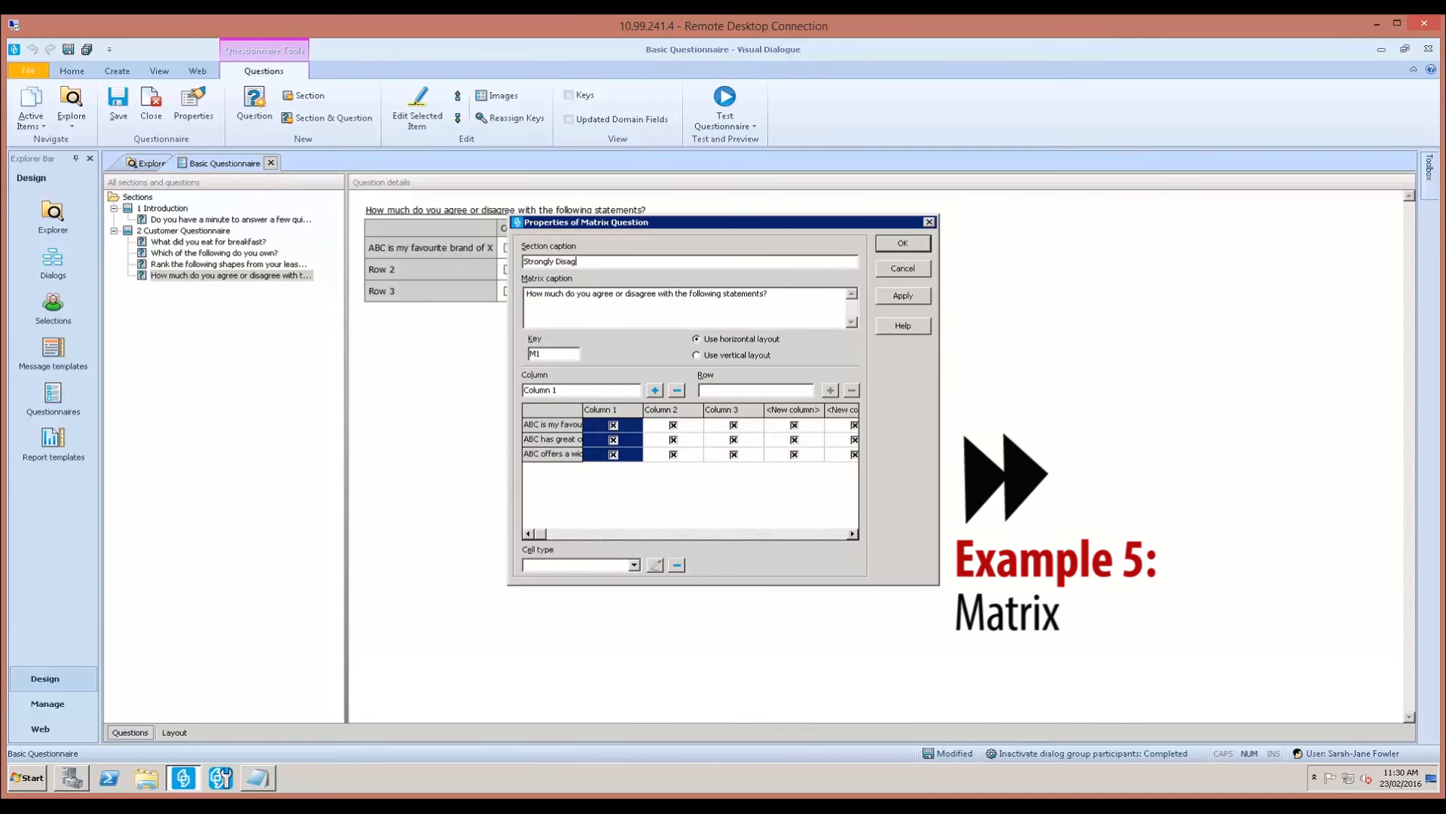
double_click(569, 262)
click(670, 411)
click(624, 409)
drag(590, 262, 507, 263)
key(ctrl+x)
drag(560, 390, 520, 391)
key(ctrl+v)
Step: Caption the second matrix column "Disagree" and the third column "Neutral"
click(666, 410)
key(ctrl+v)
double_click(544, 391)
key(BackSpace)
key(Return)
text(Neutral)
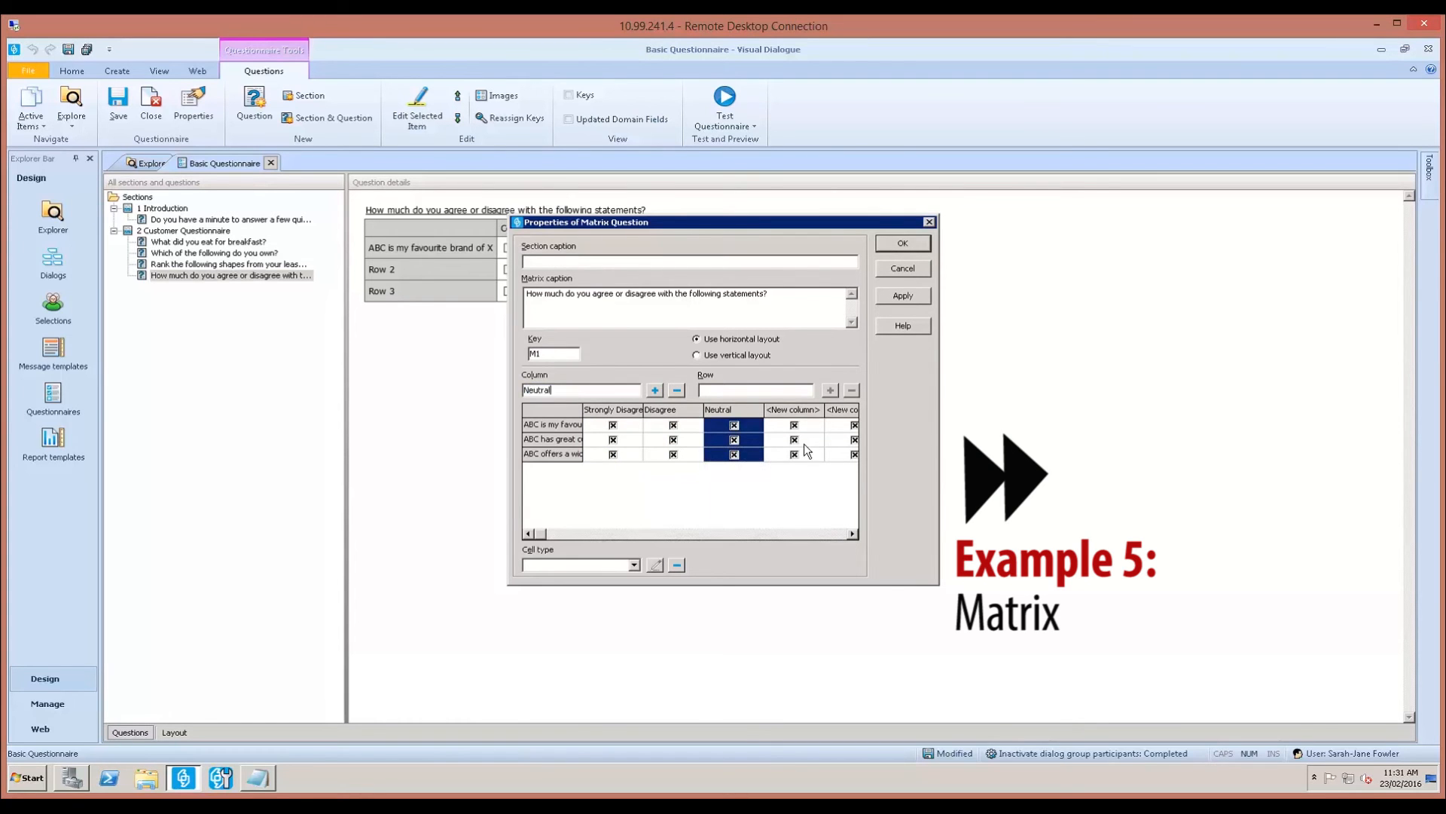
Step: Caption the fourth matrix column "Agree" and the fifth column "Strongly Agree"
key(Return)
text(Agree)
key(Return)
text(Strongly Agree)
Step: Restore the section caption to "Customer Questionnaire"
click(558, 261)
text(Customer Quetsio)
key(BackSpace)
key(BackSpace)
key(BackSpace)
key(BackSpace)
text(stionnaire)
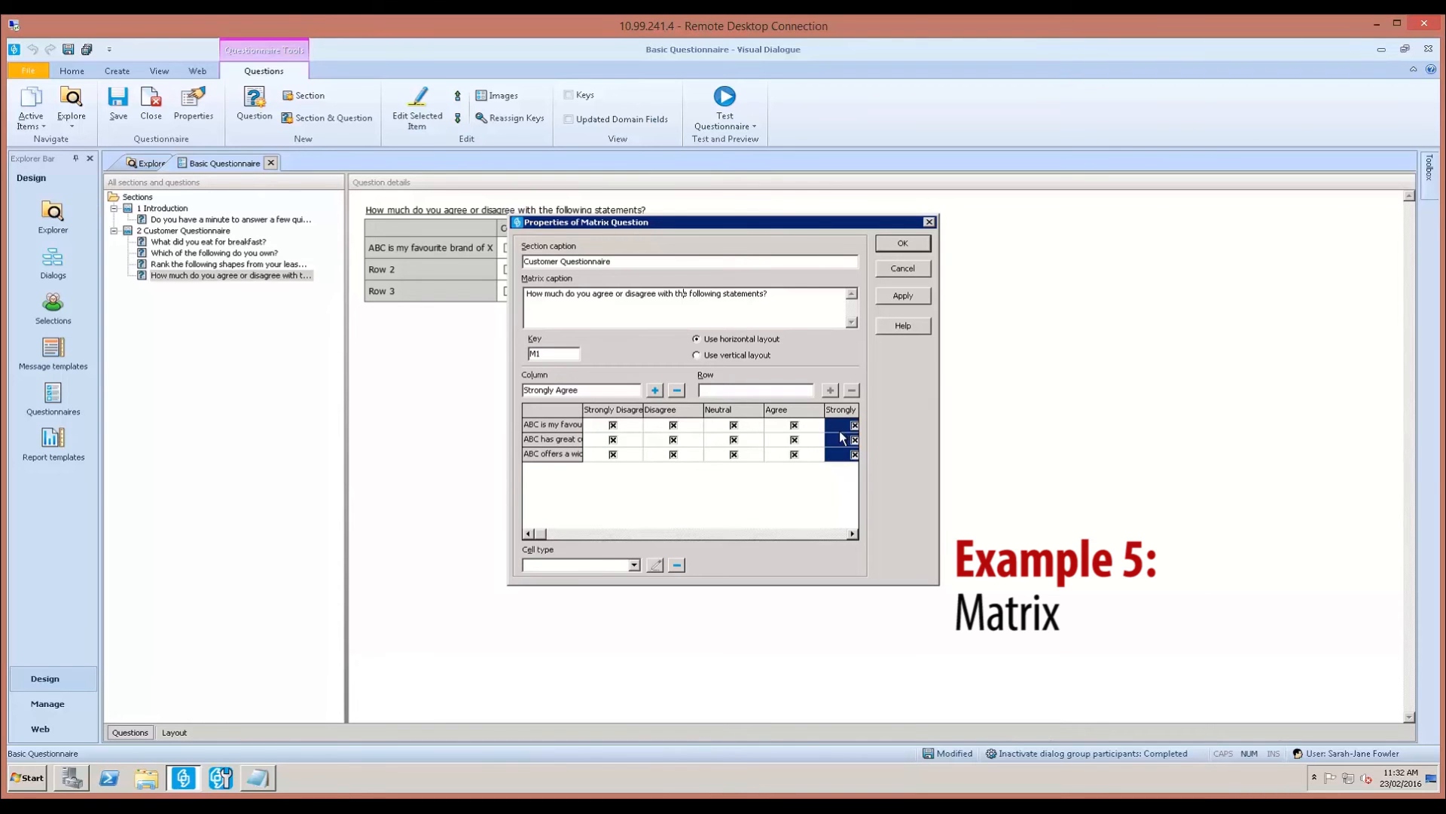
Step: Set the cell type of the whole "ABC is my favourite brand of X" row to Radiobutton
click(627, 424)
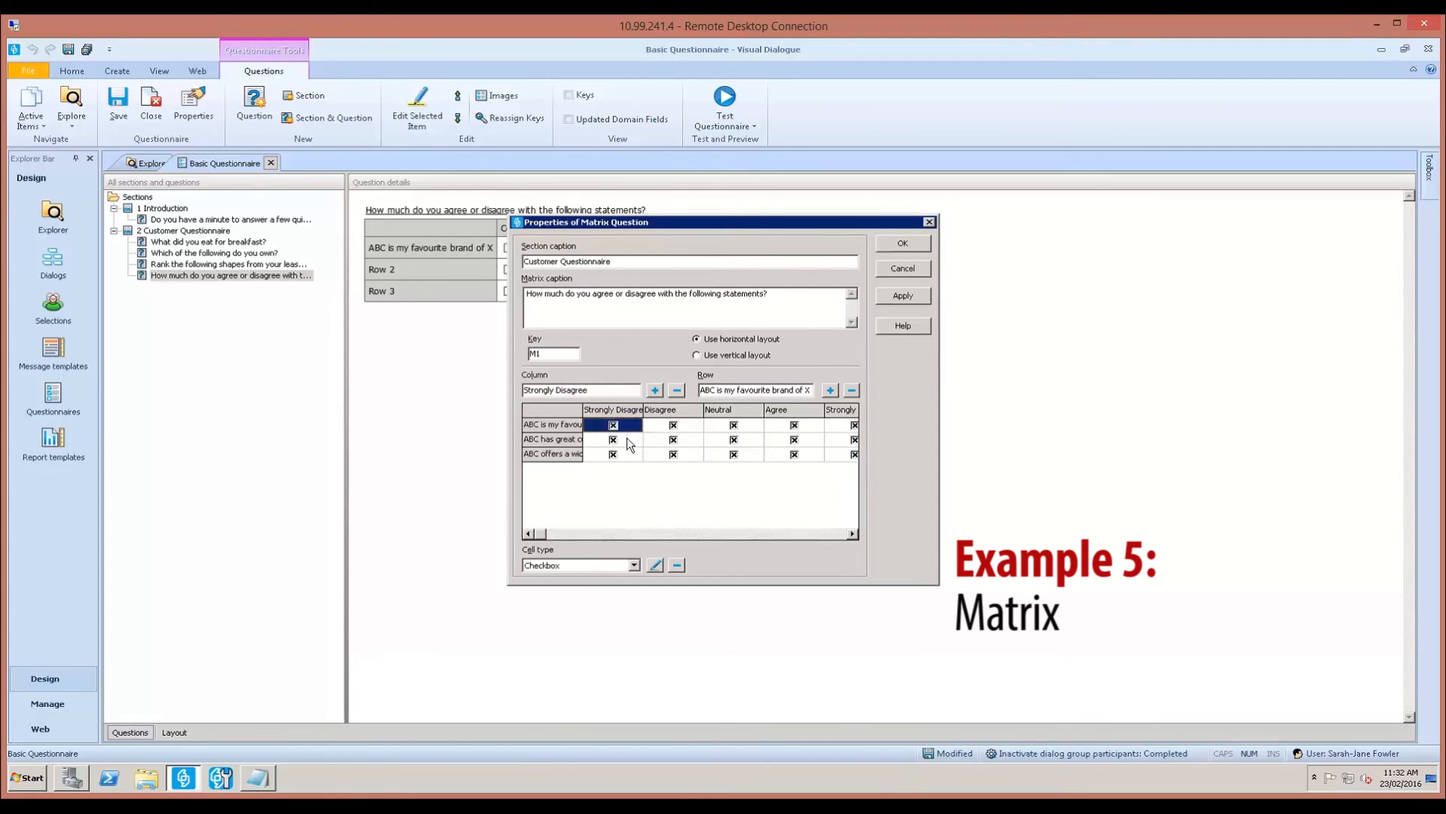
click(612, 438)
click(621, 456)
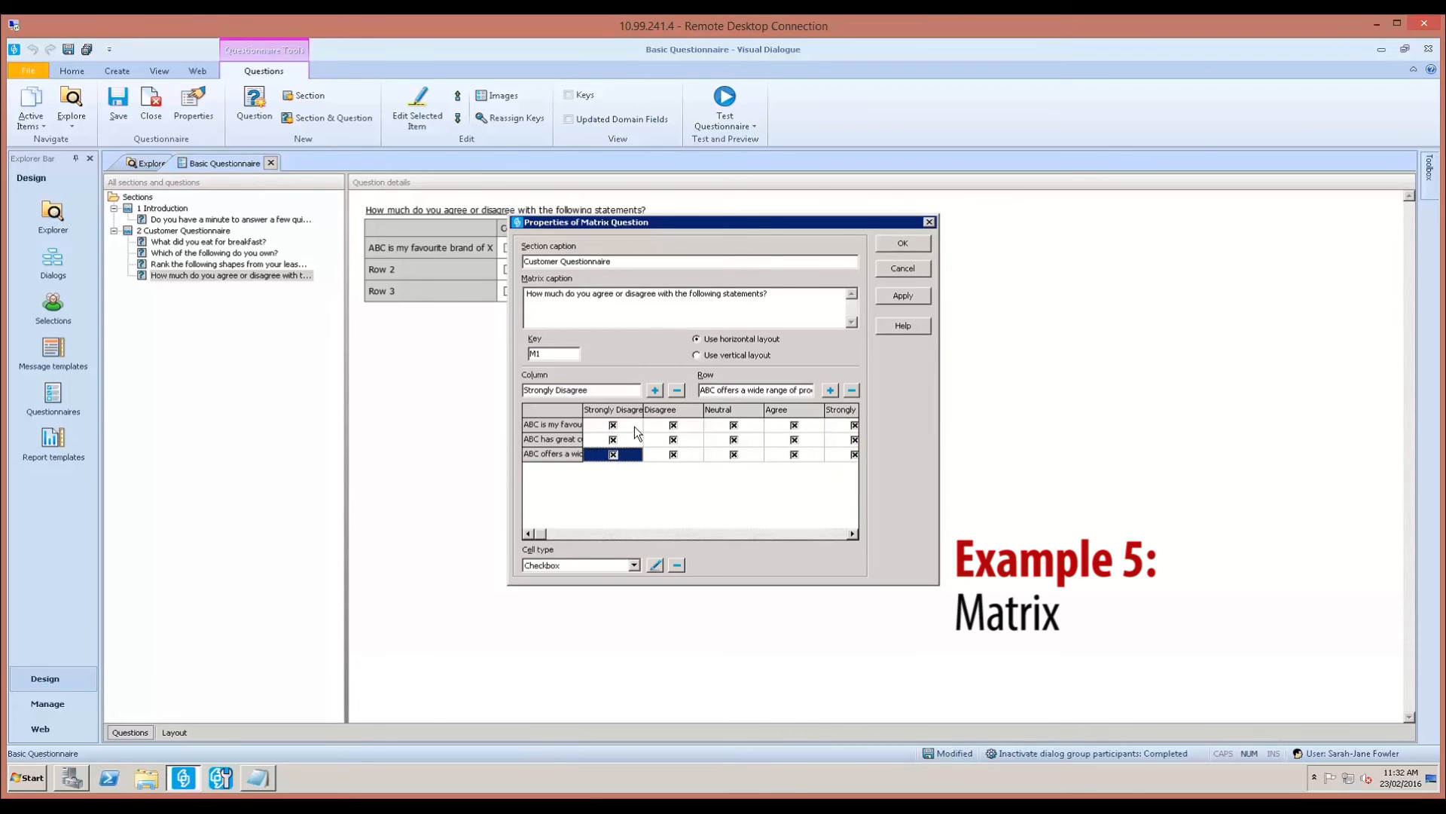
click(633, 425)
click(572, 426)
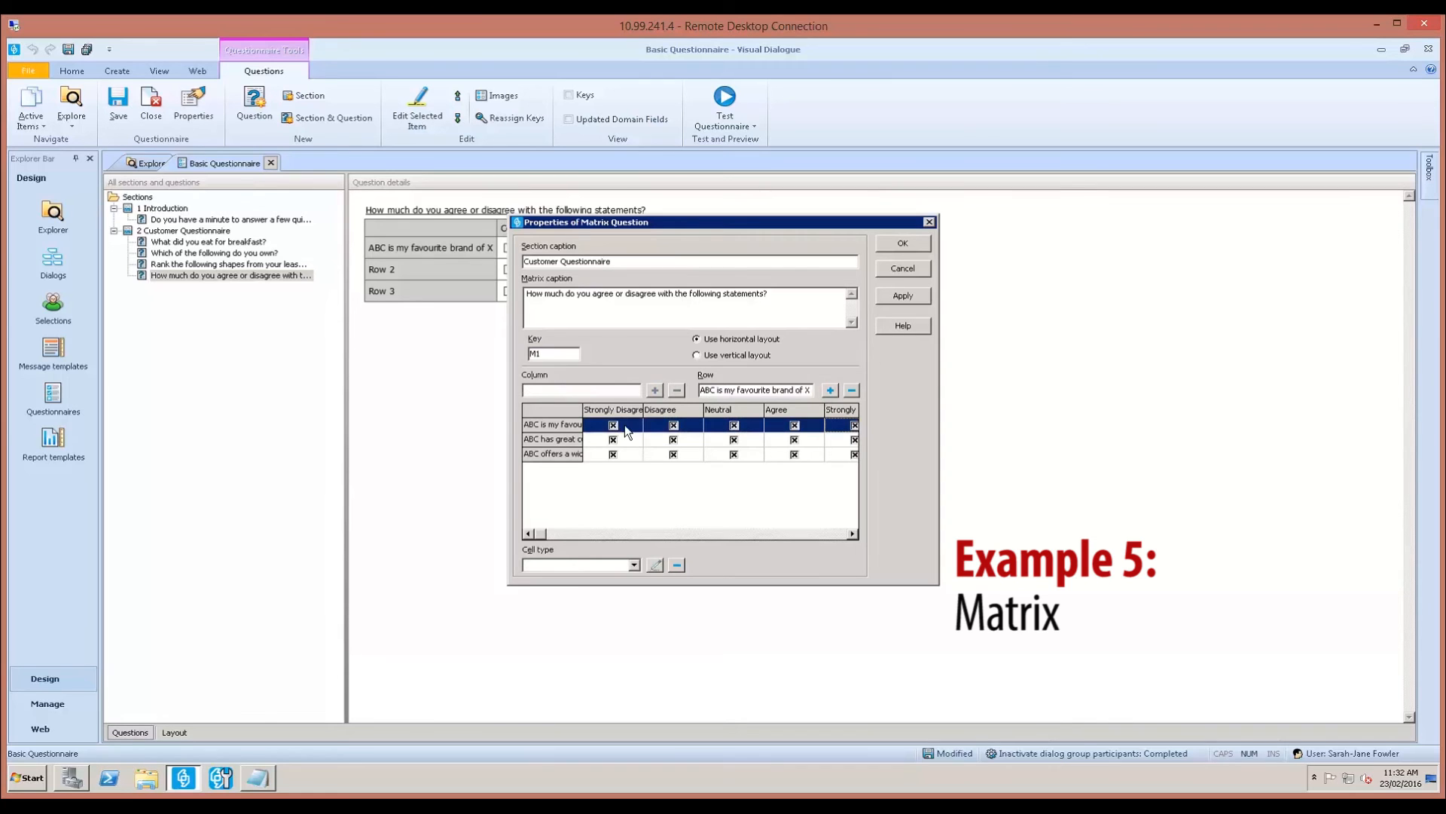
click(632, 567)
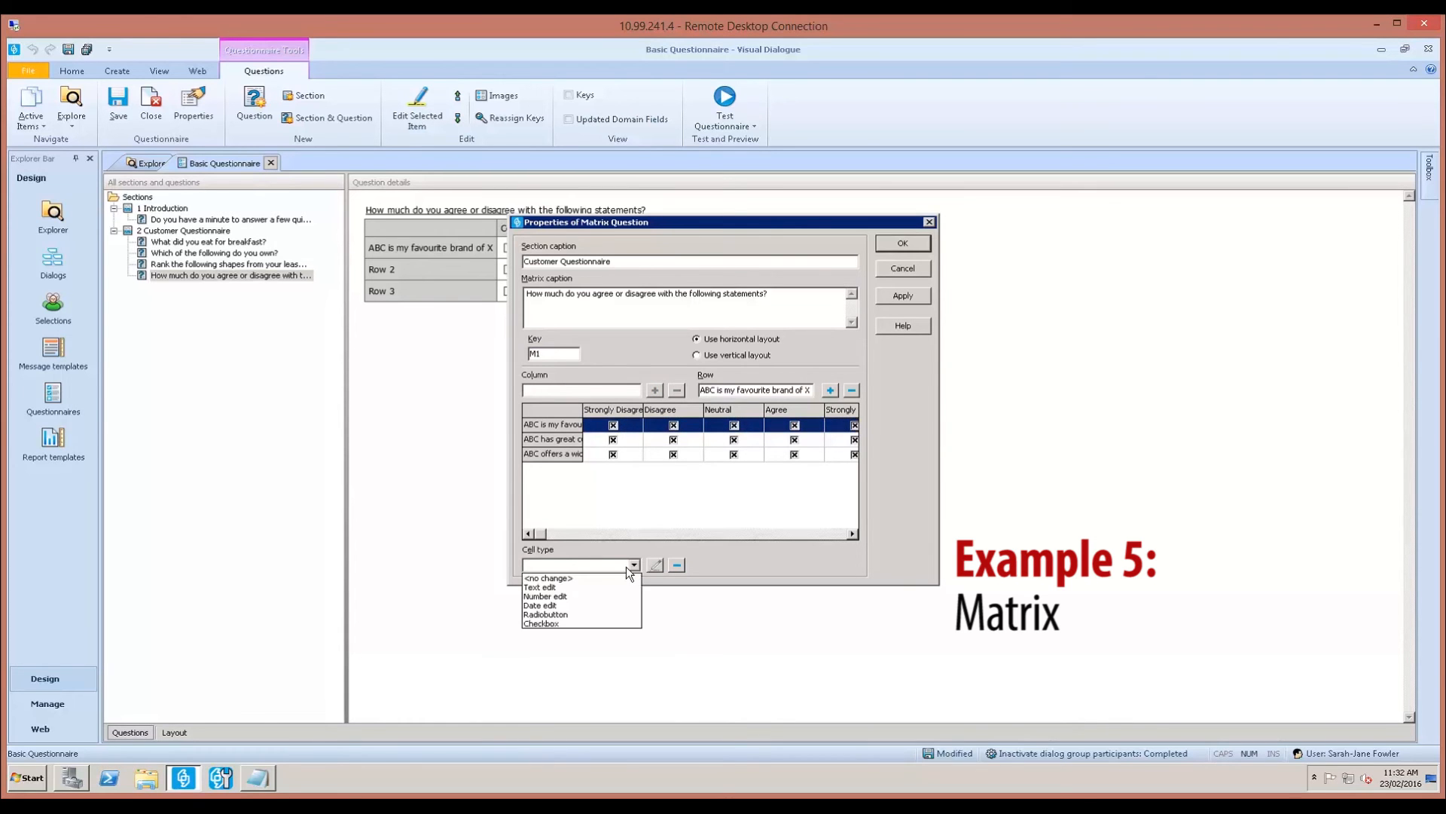
click(550, 614)
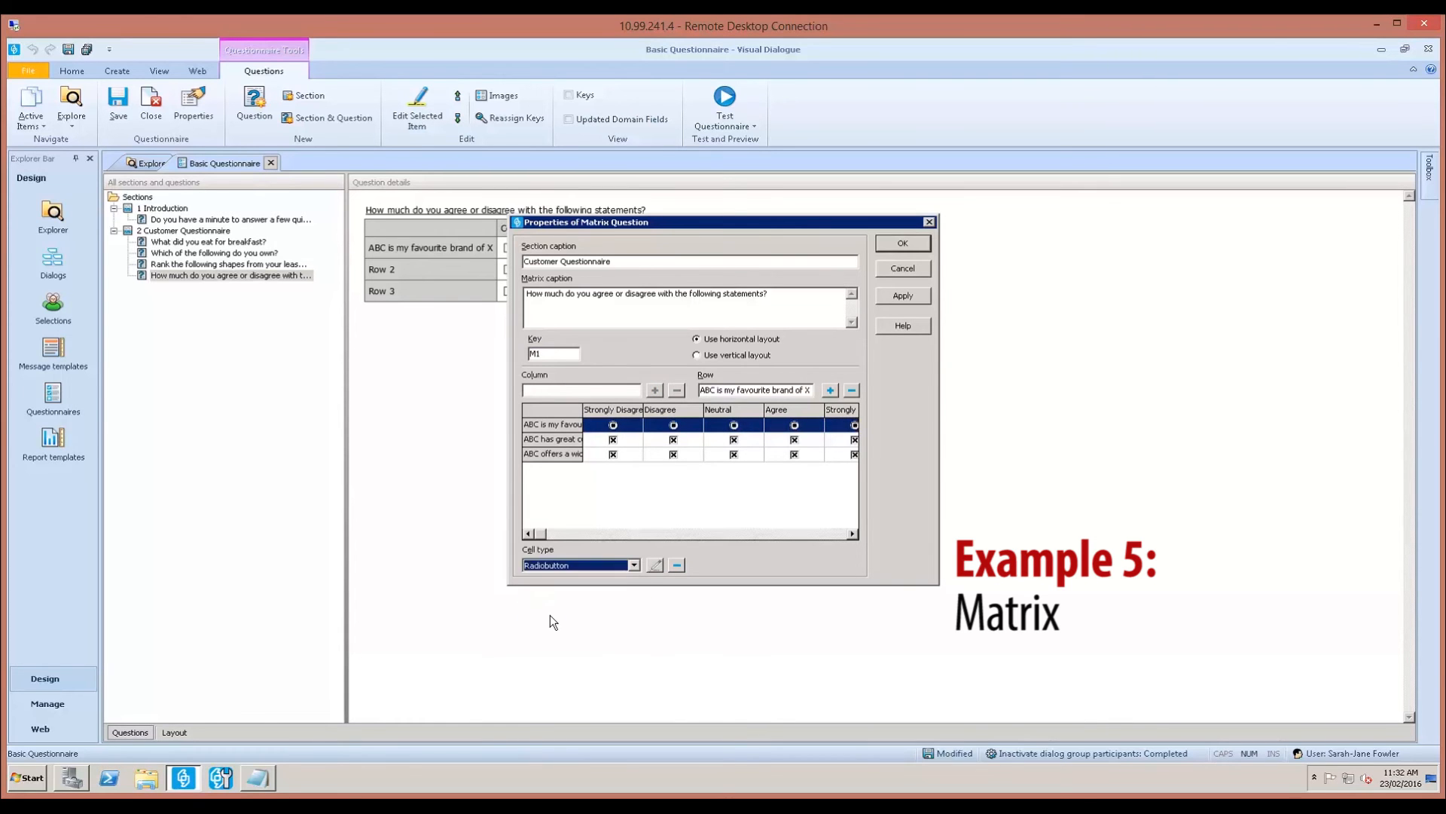
Step: Try the Number edit and Date edit cell types on the Strongly Disagree cell of the customer service row
click(570, 440)
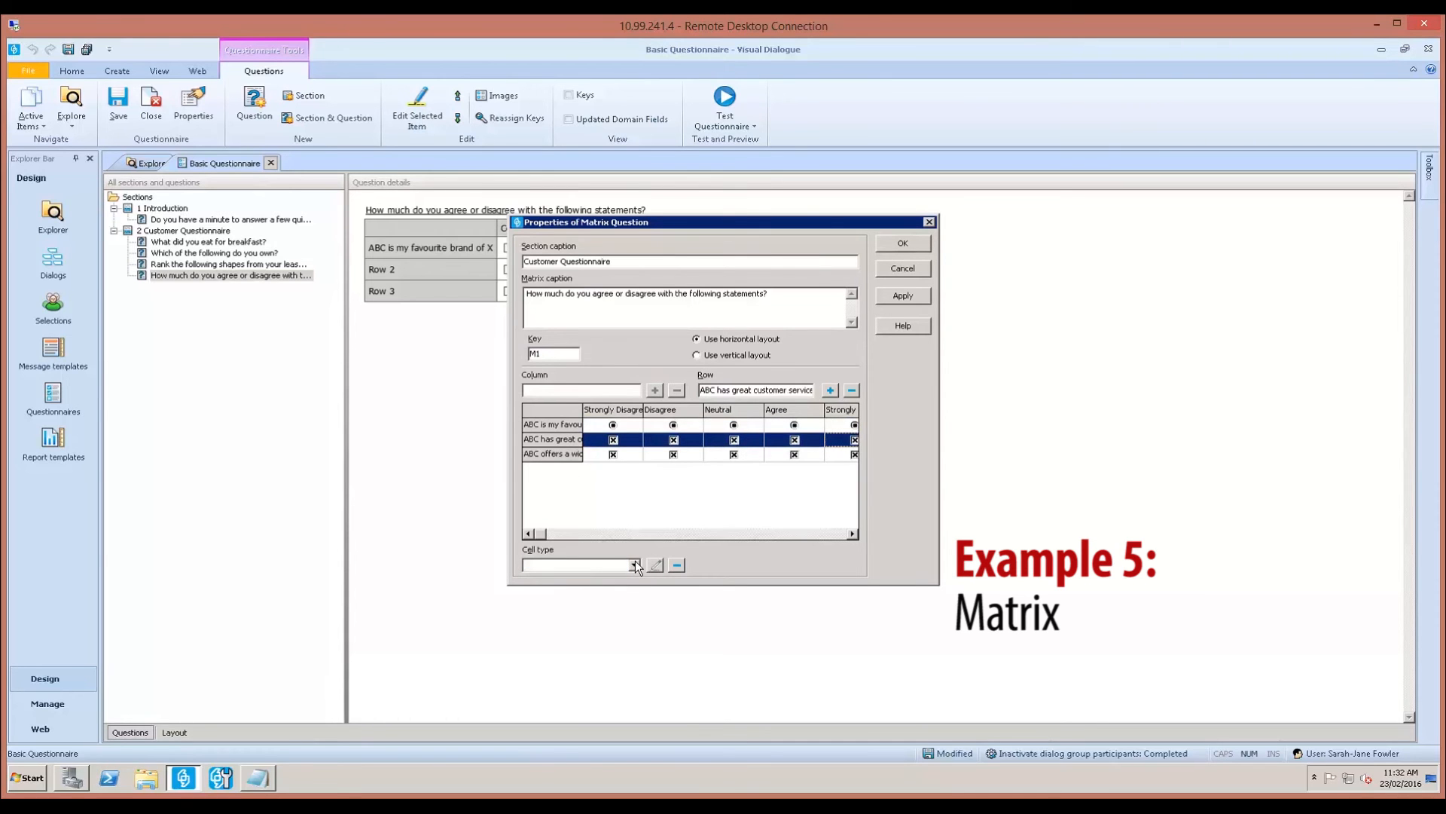
click(630, 440)
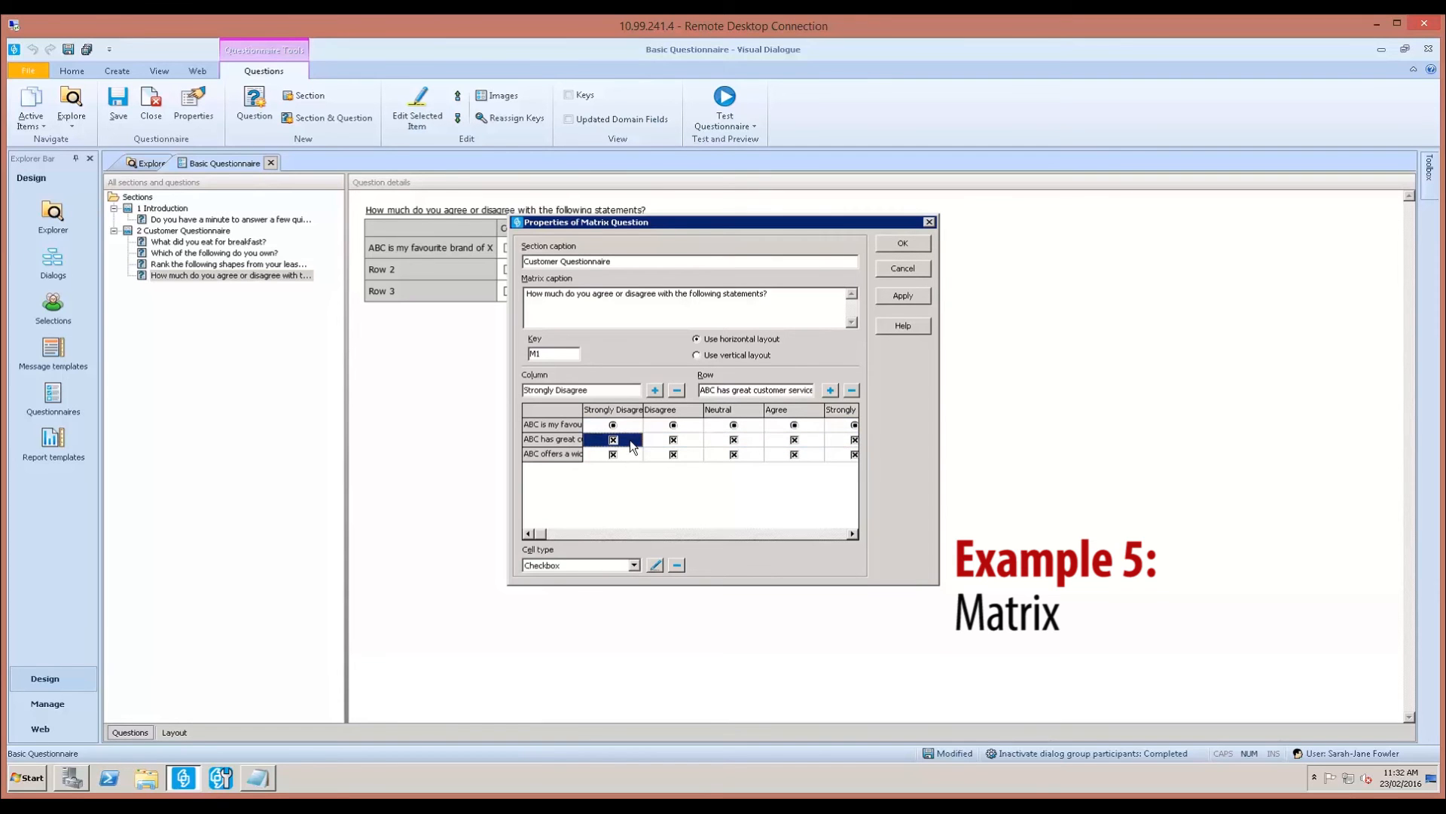
click(633, 565)
click(567, 595)
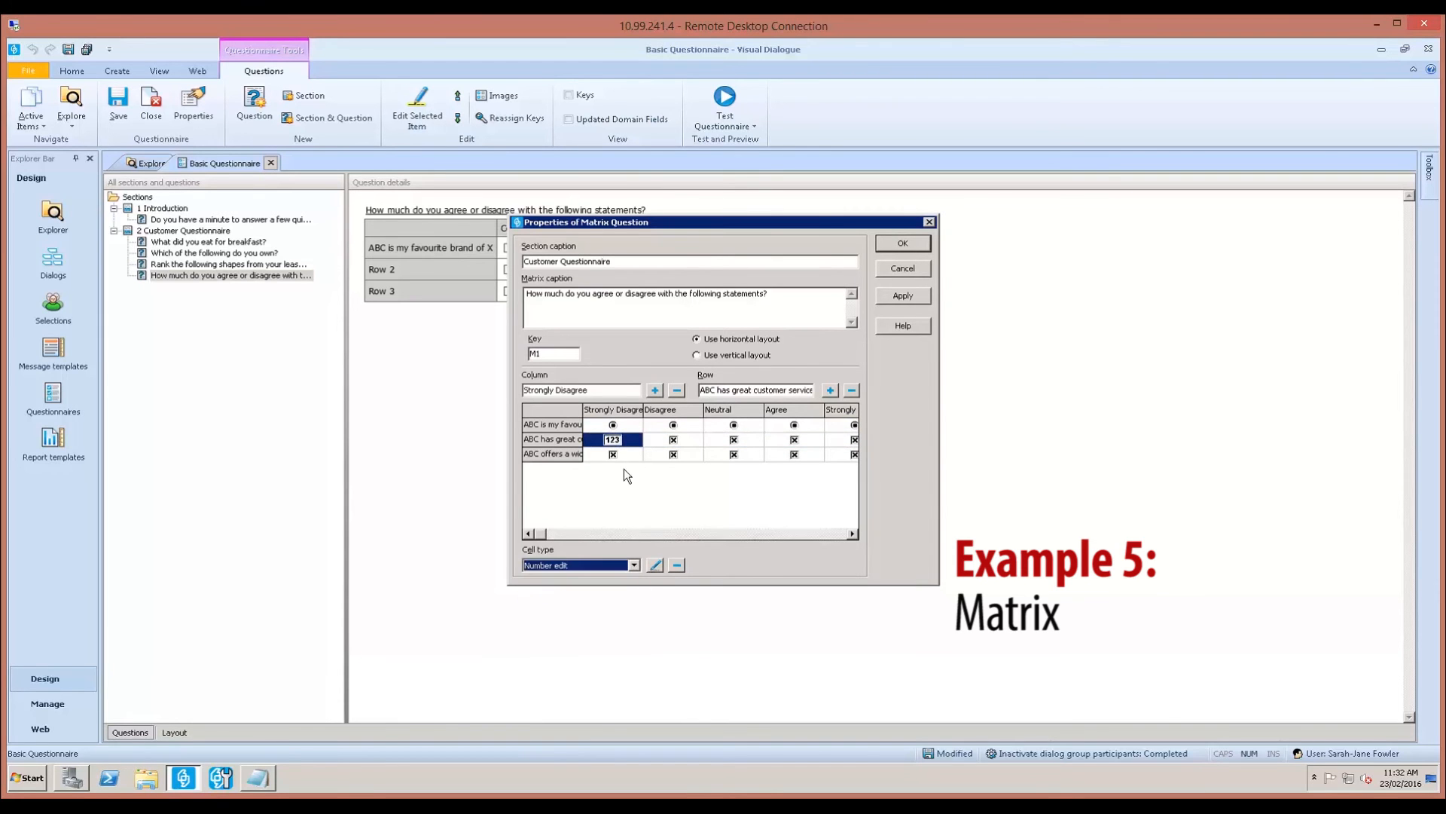
click(626, 562)
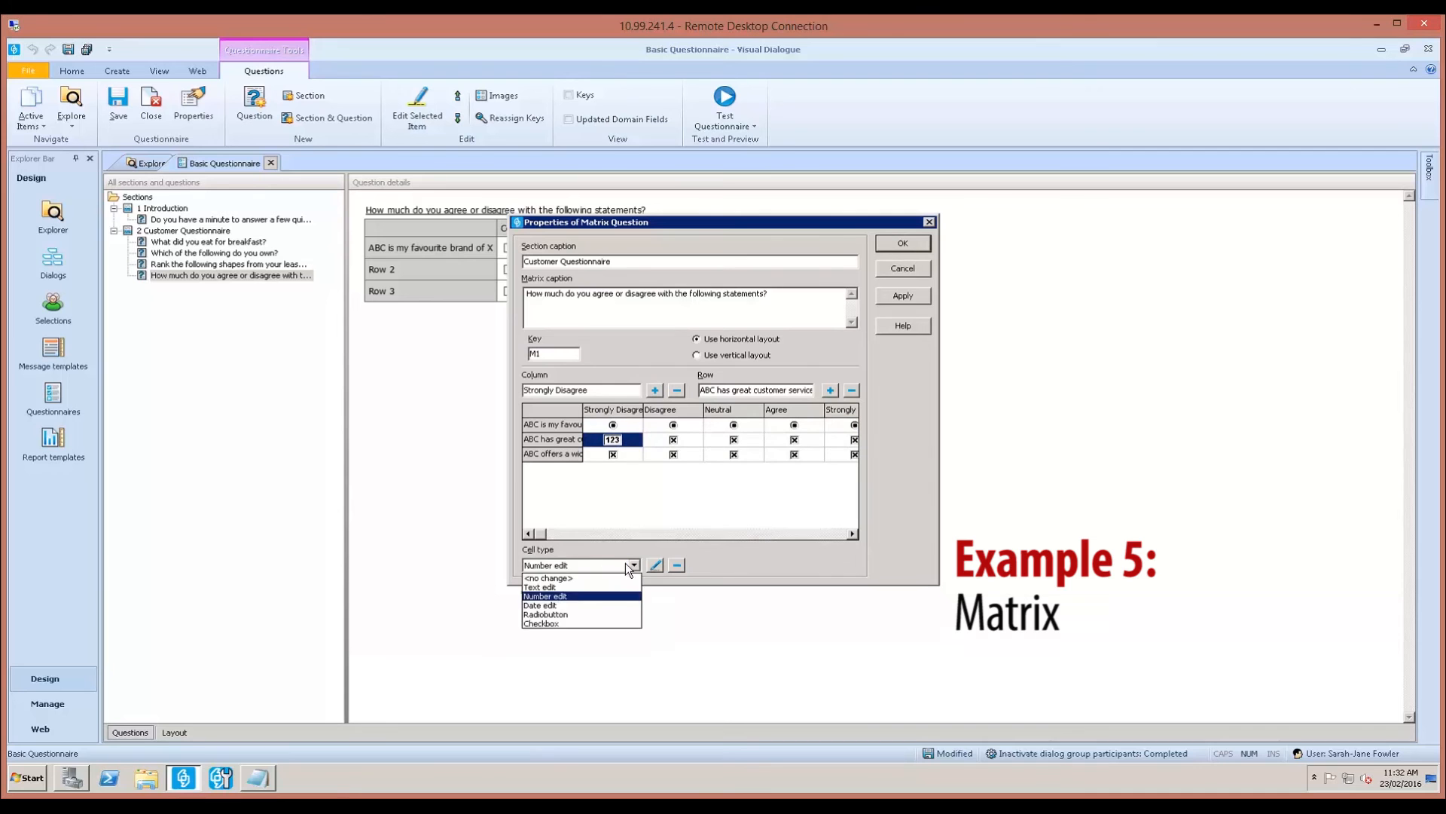
click(574, 607)
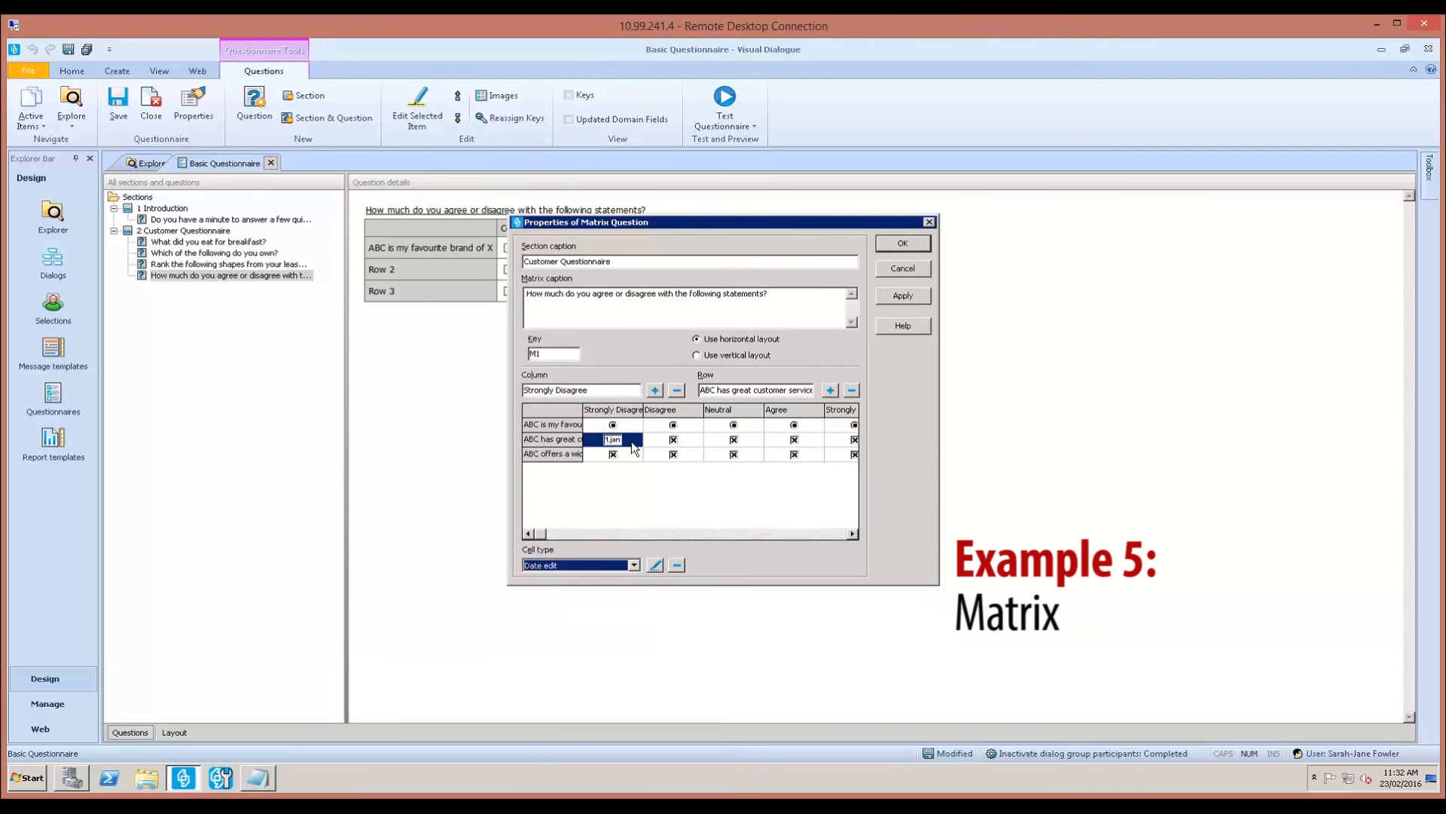
click(620, 466)
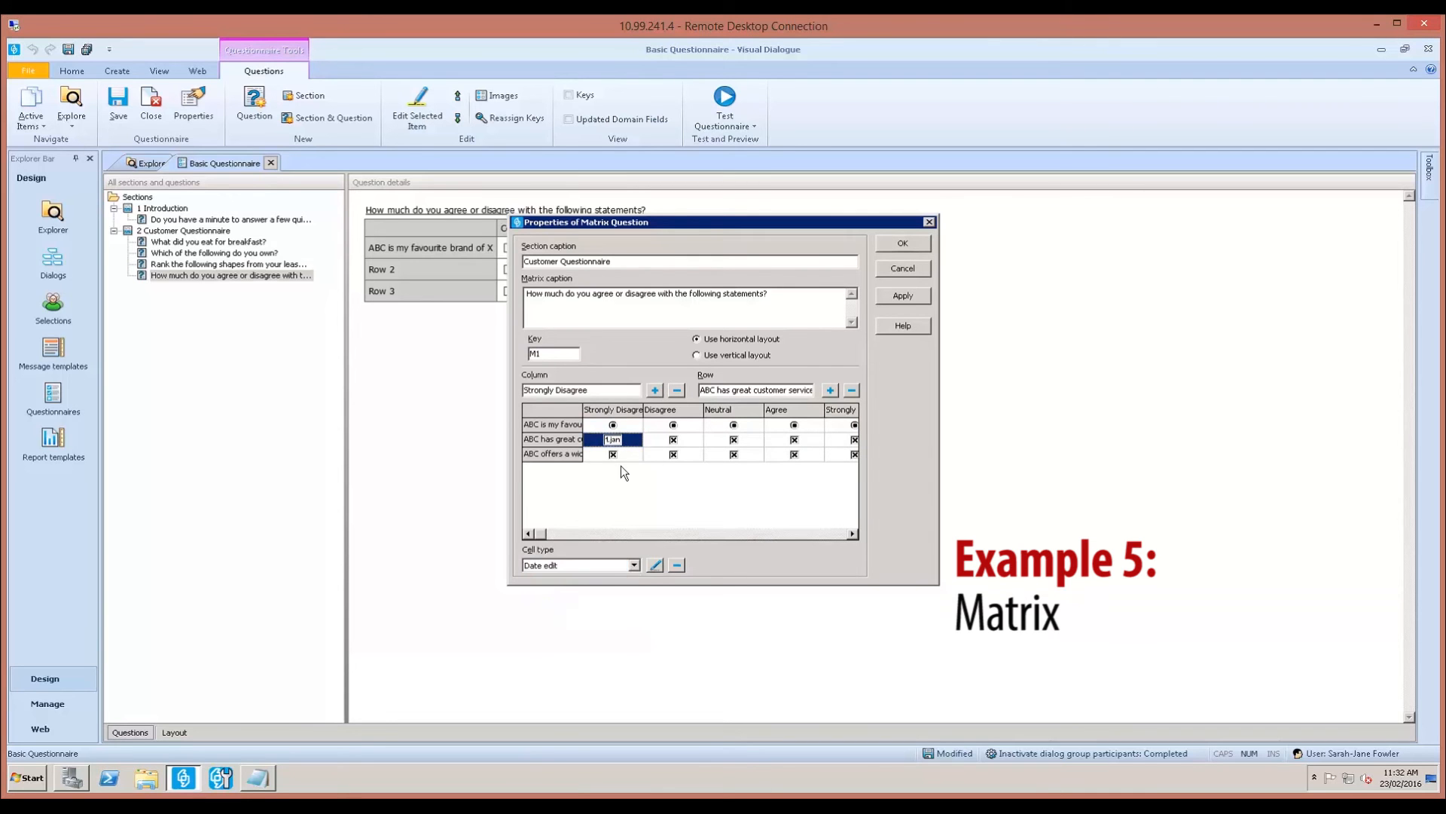
Step: Set the cell type of the whole second and third matrix rows to Radiobutton
click(558, 444)
click(633, 565)
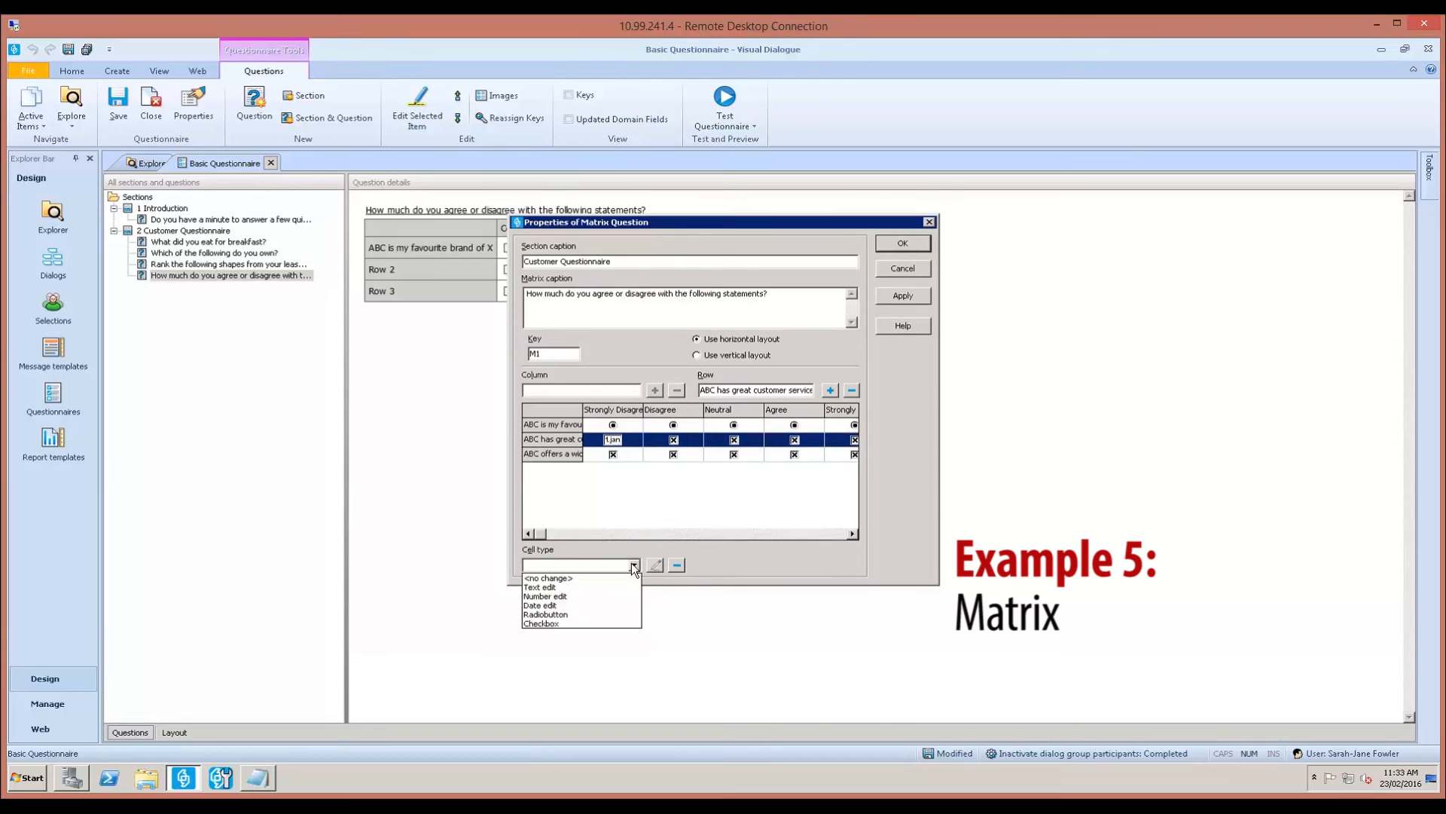
click(577, 614)
click(563, 455)
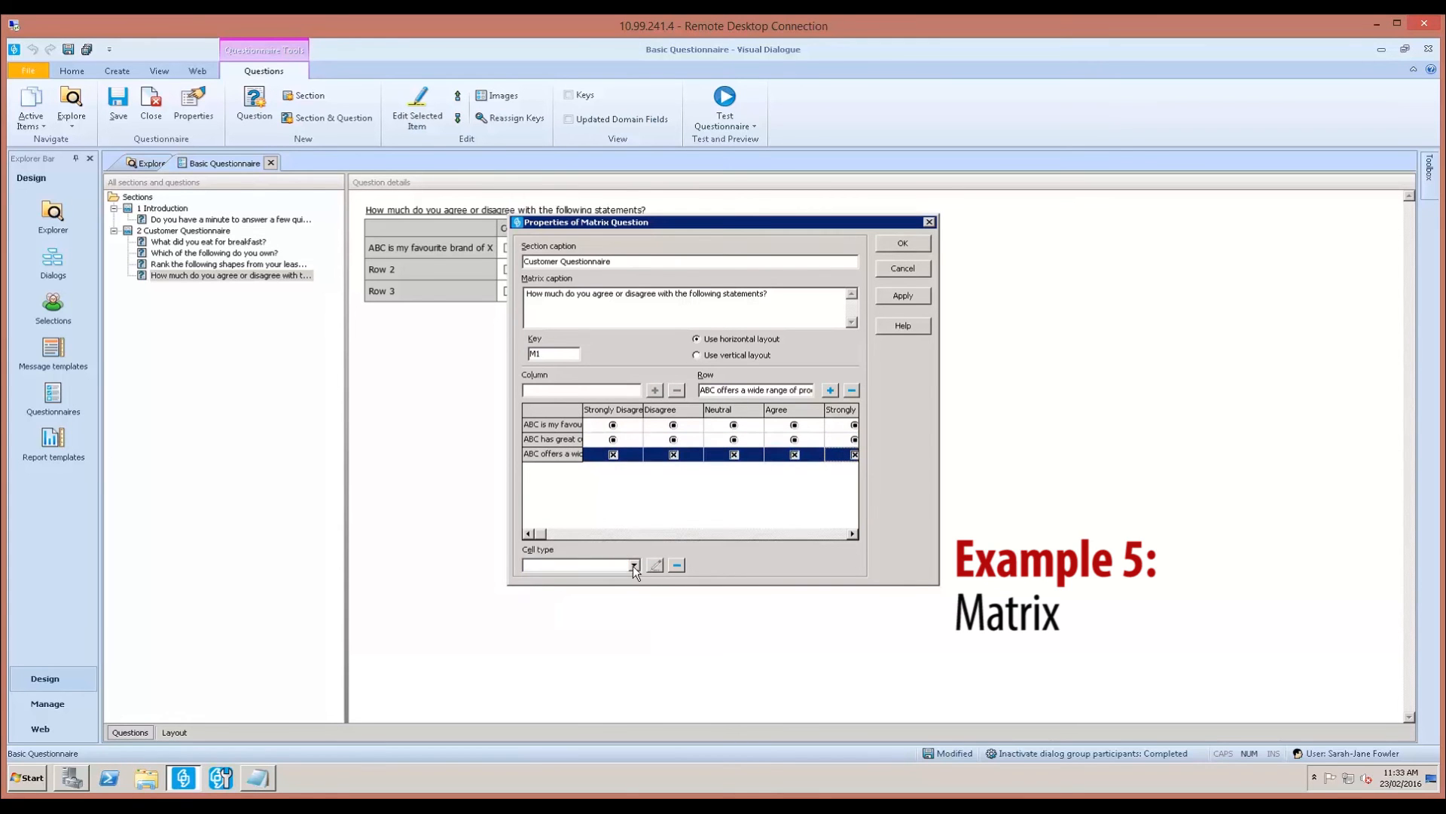
click(633, 565)
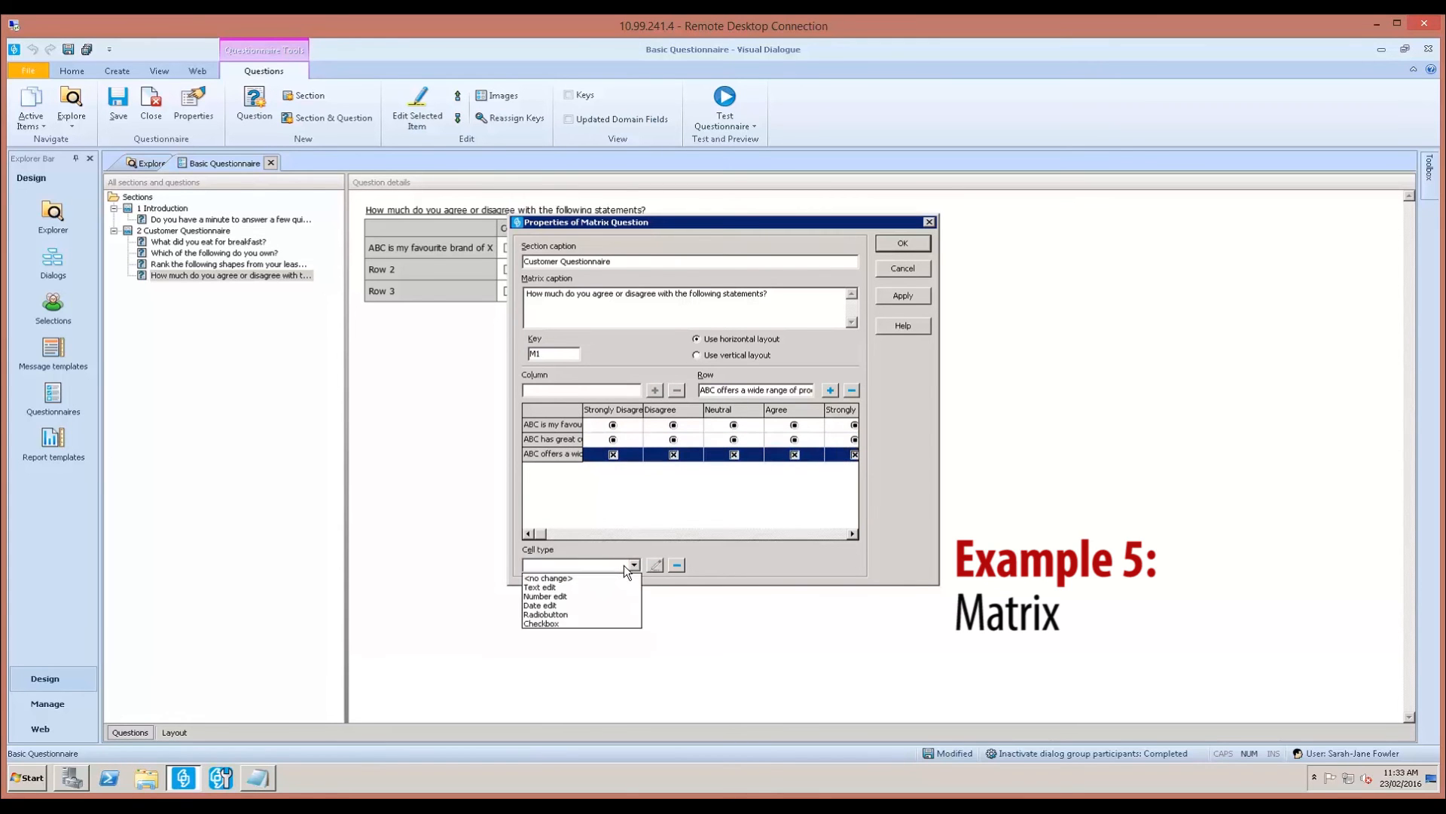
click(581, 615)
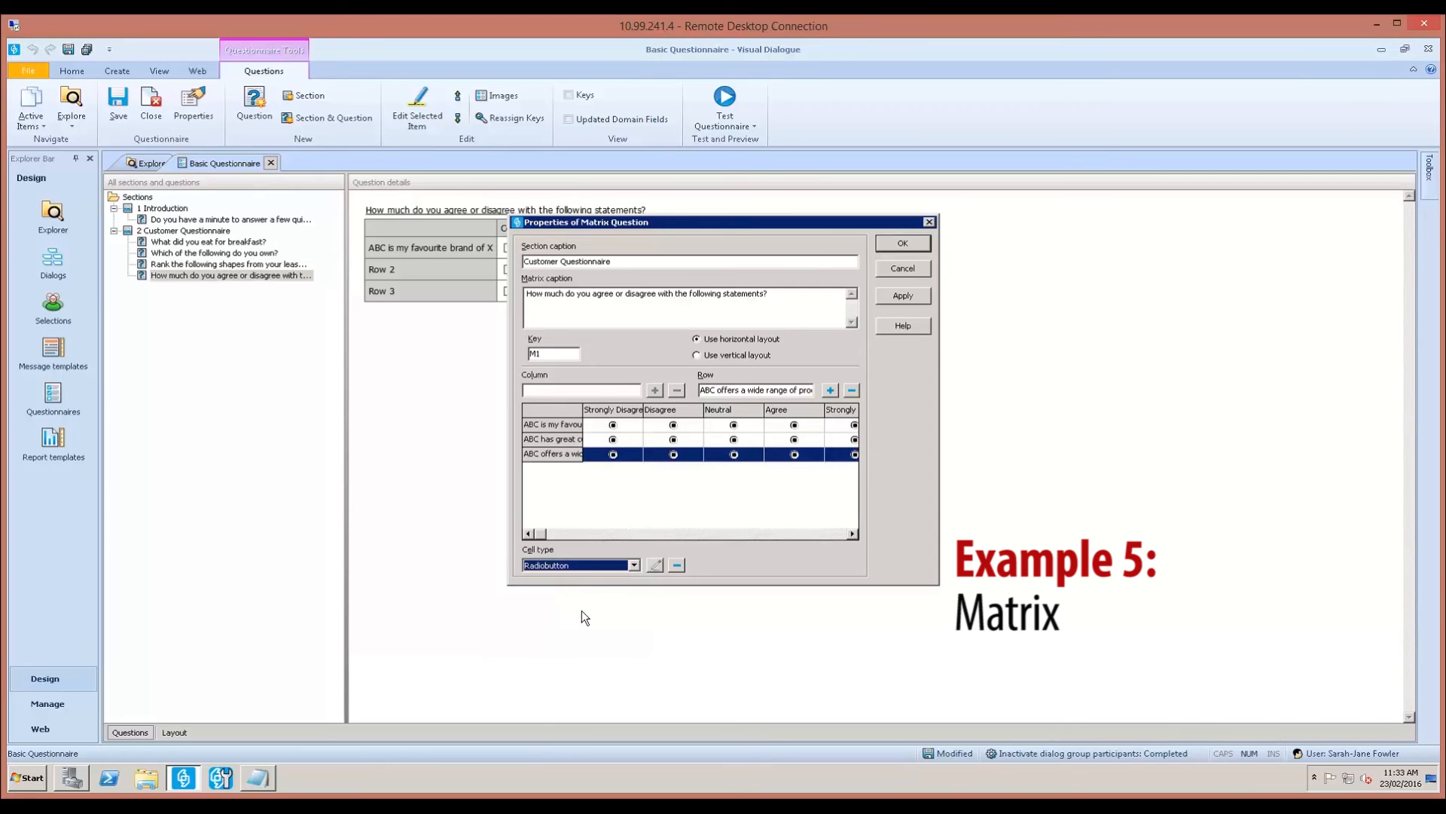
click(620, 492)
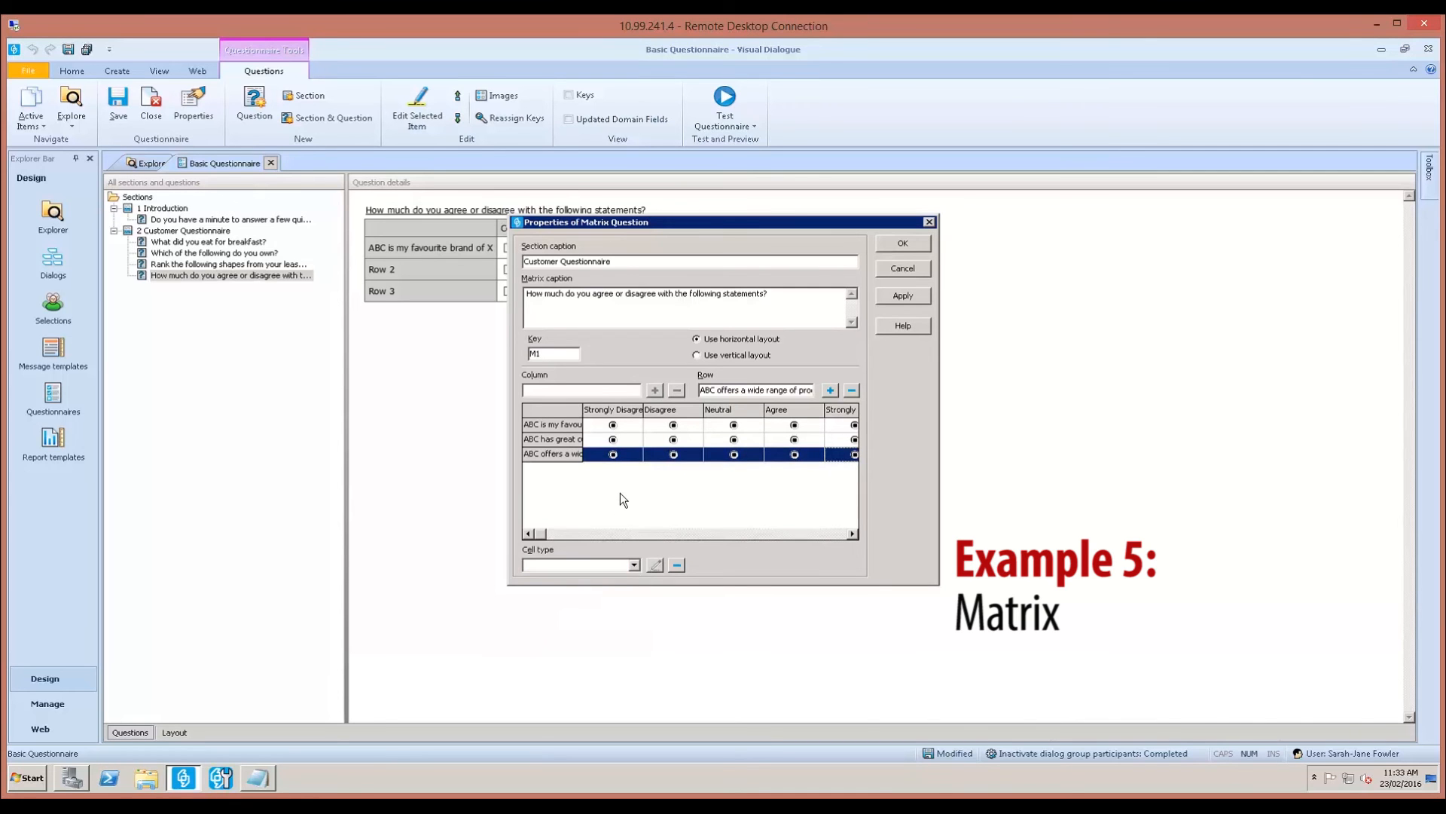
Step: Try the vertical layout for the matrix, return it to horizontal layout and confirm the question
click(697, 354)
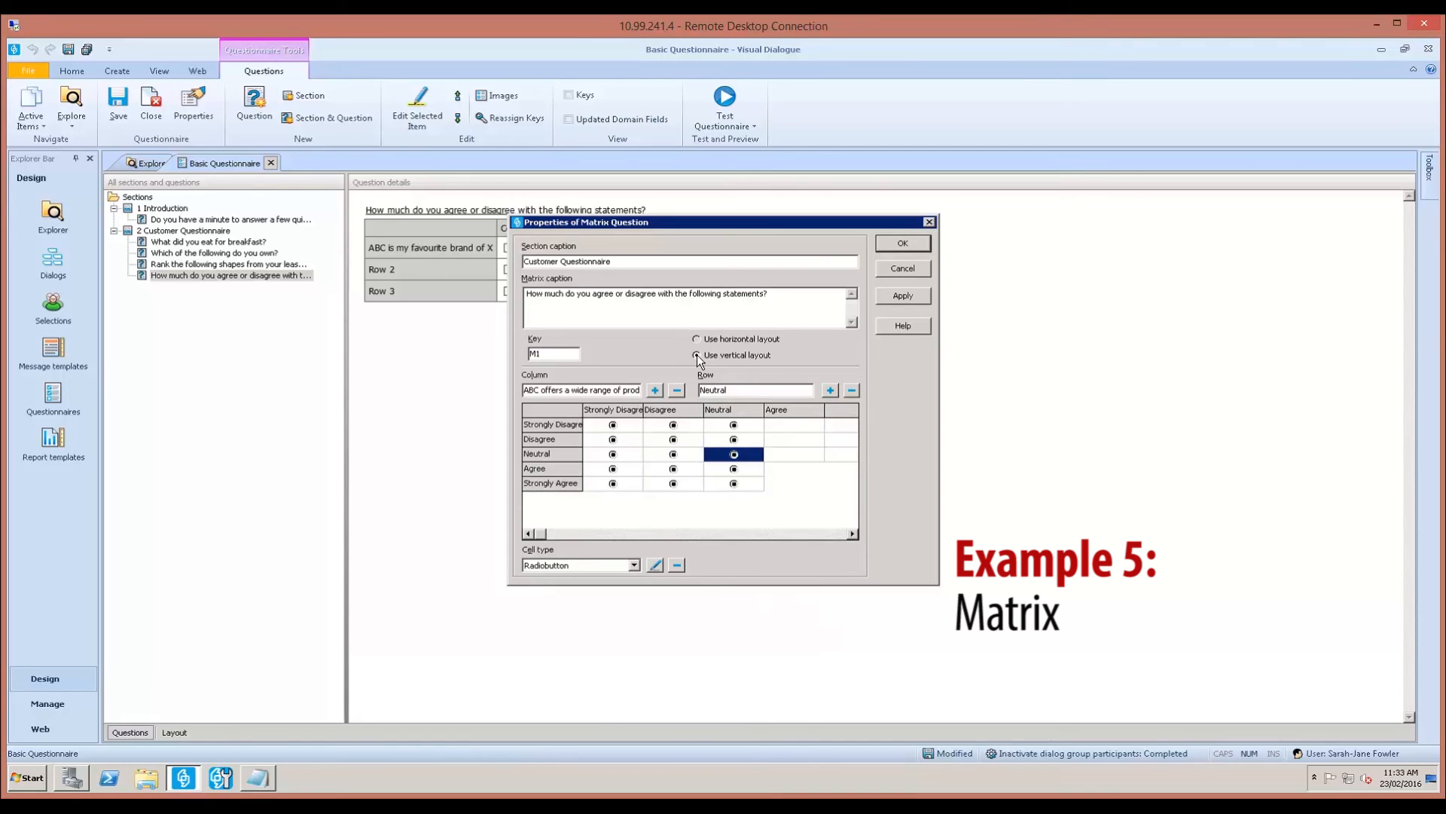
click(697, 339)
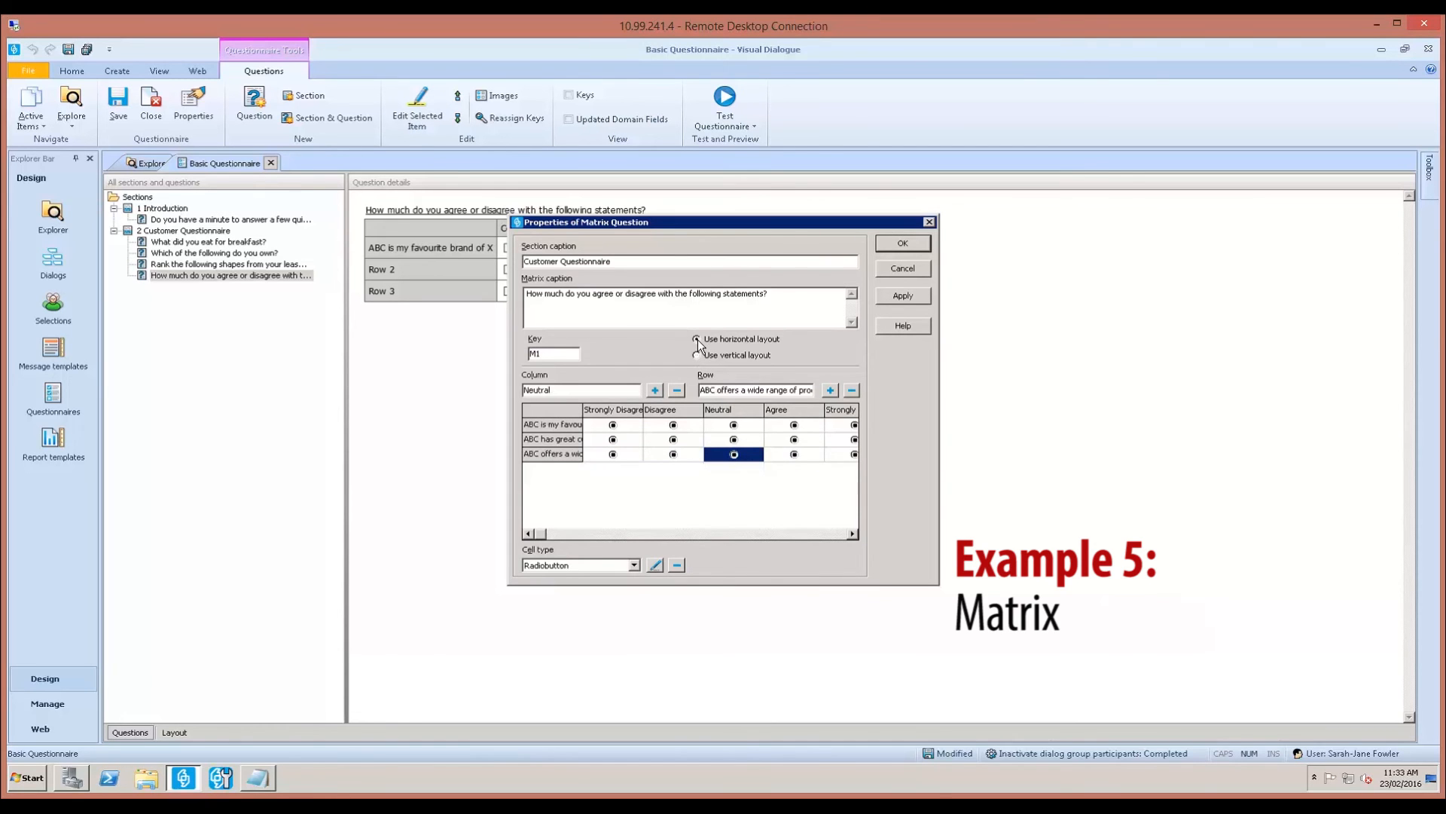
click(902, 246)
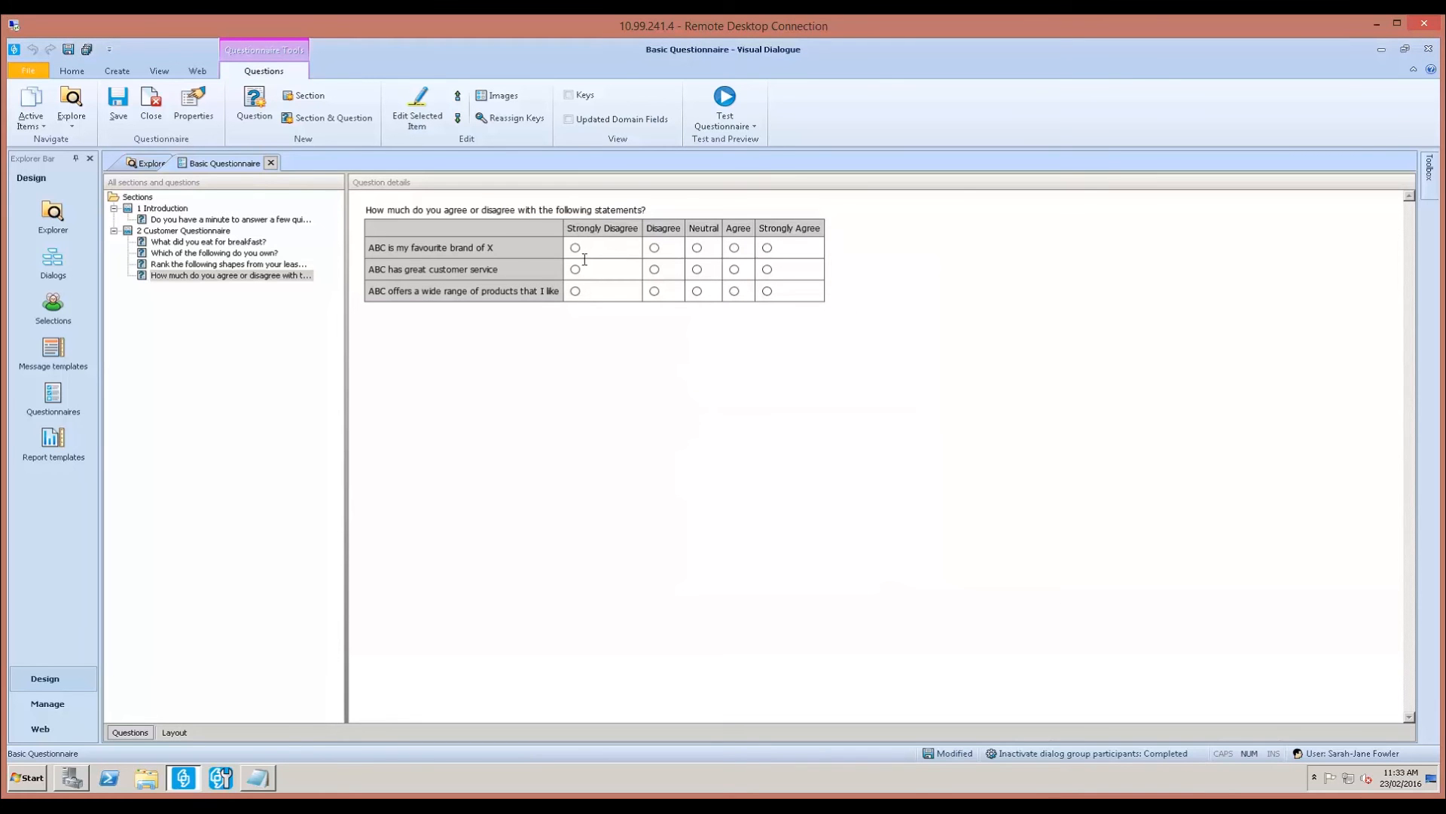
Step: Review both sections and each customer question, and save the questionnaire
click(177, 211)
click(175, 232)
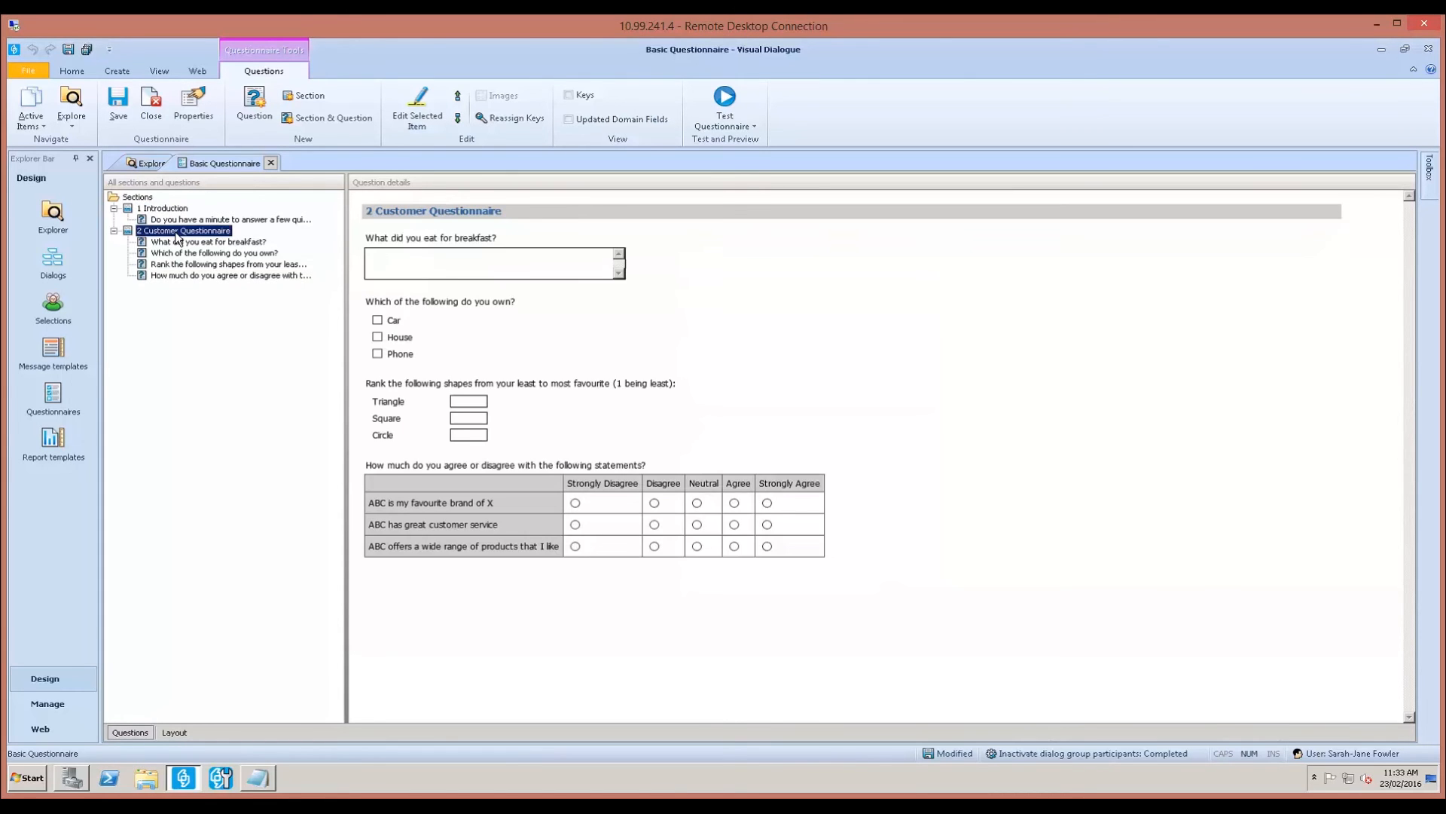
click(182, 242)
click(183, 253)
click(184, 264)
click(183, 275)
click(119, 105)
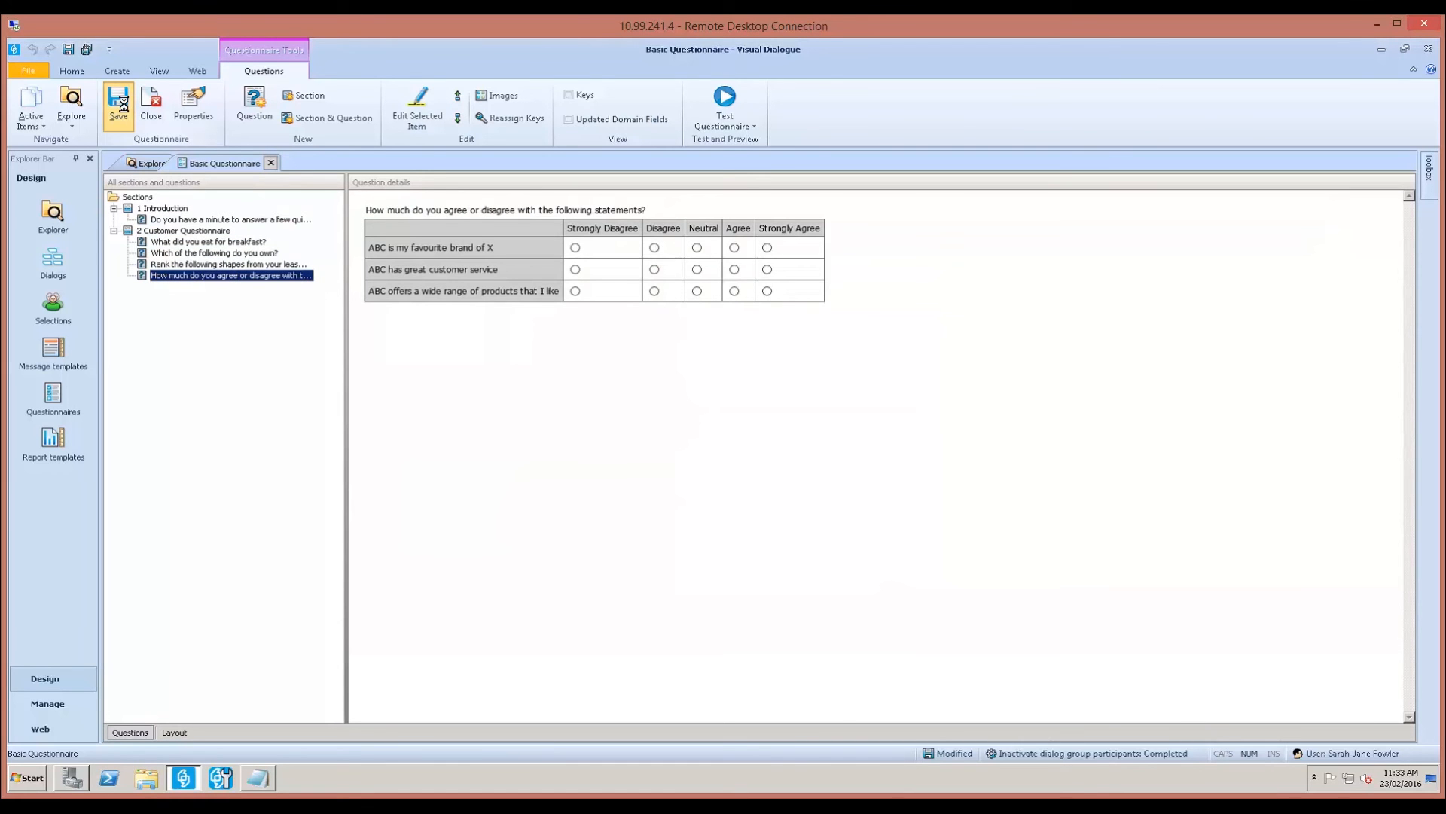
Step: Create a layout named Basic Questionnaire with all sections on one page plus the welcome and thank you pages
click(184, 731)
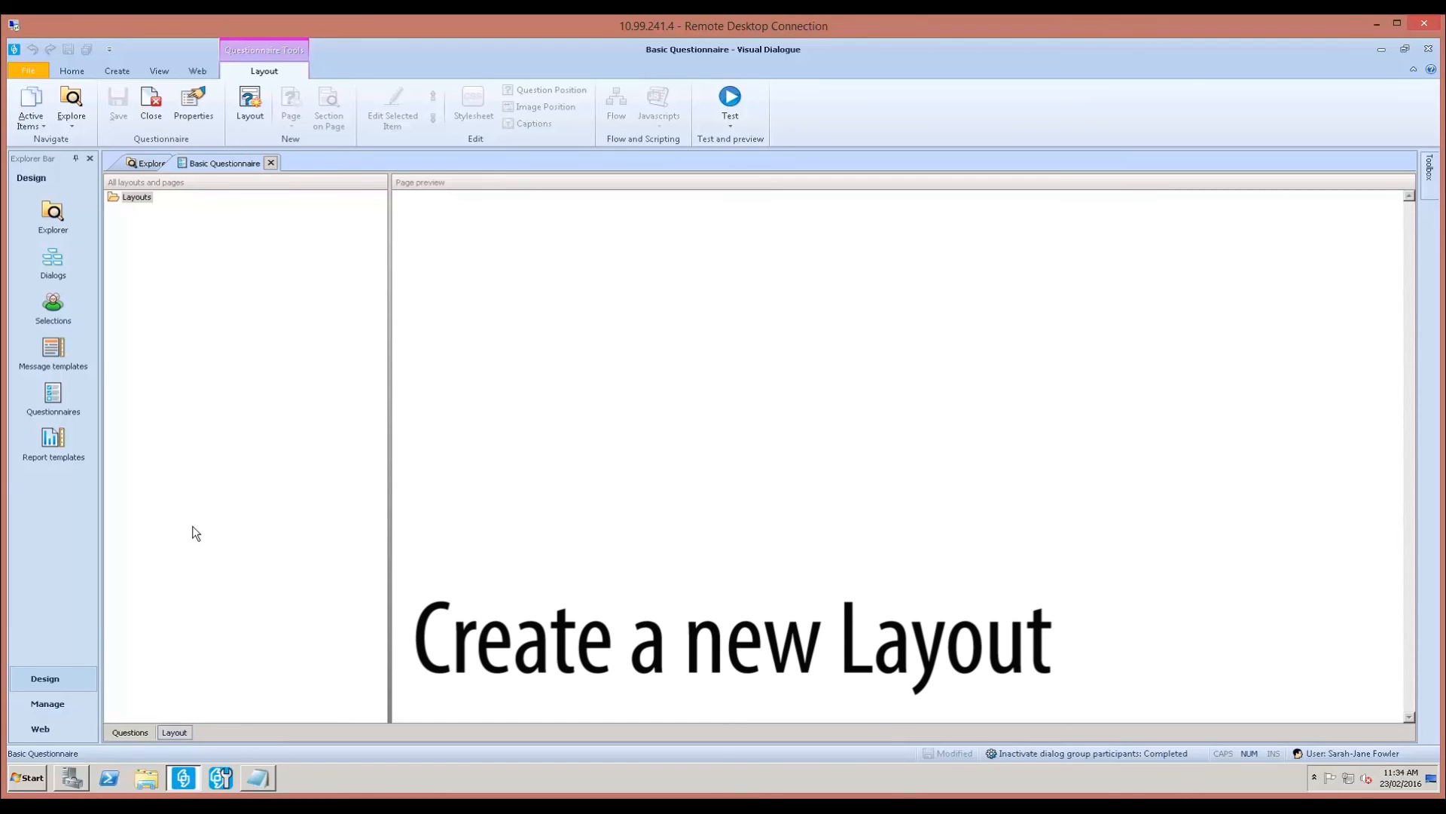
click(261, 112)
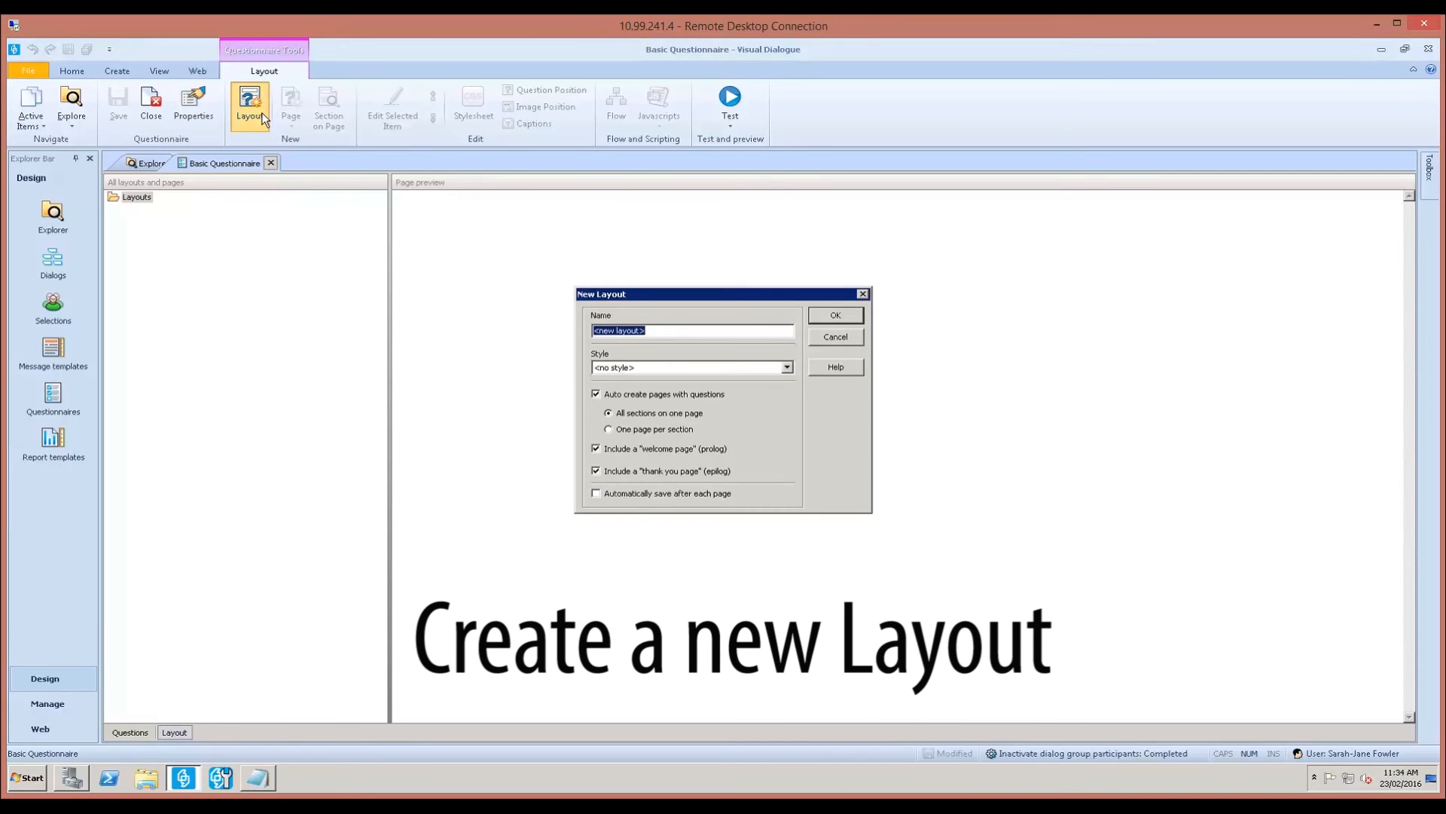
text(Basic Questionnaire)
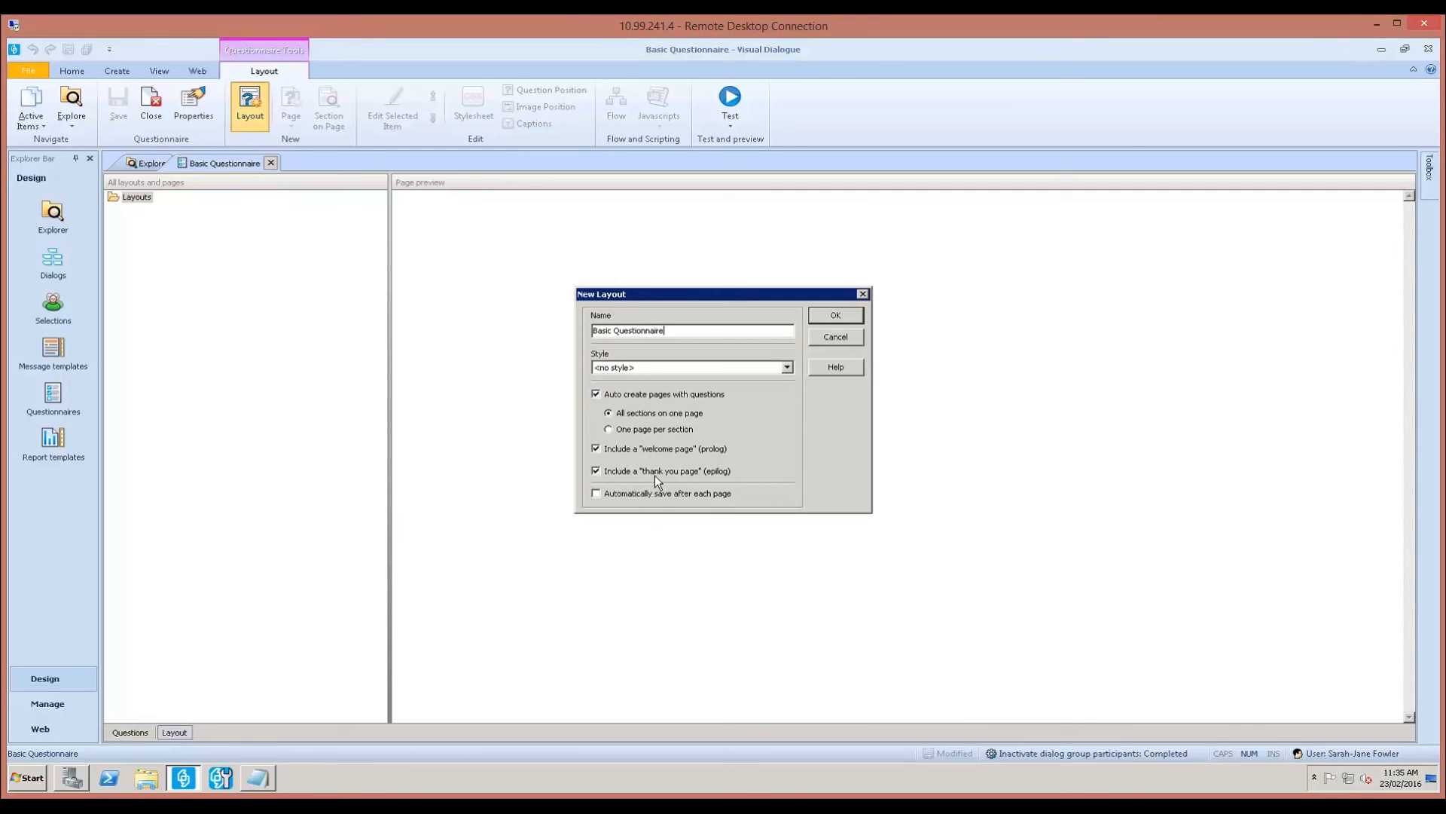
click(626, 494)
click(835, 316)
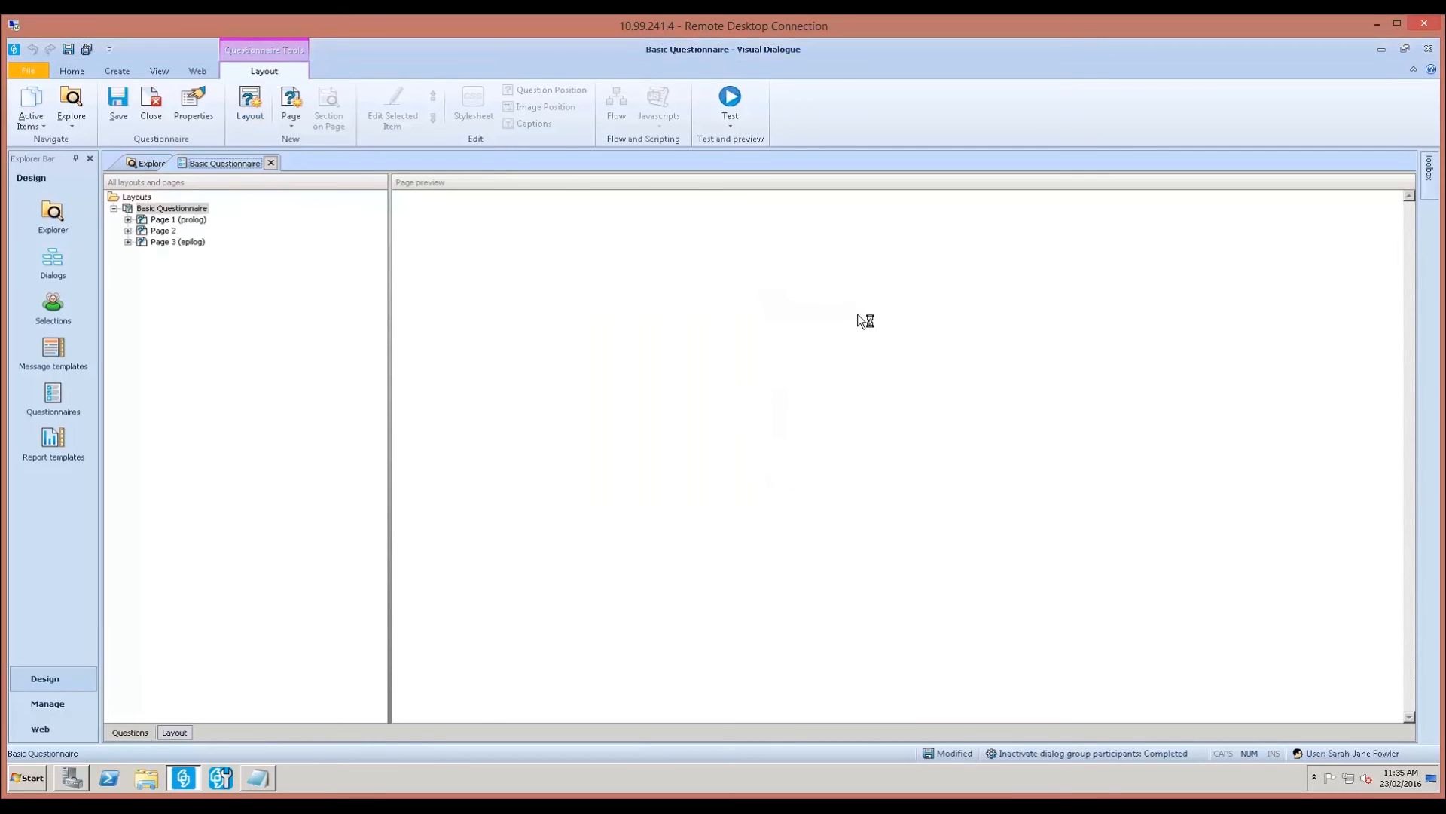
Step: Preview the prolog and epilog pages of the layout and delete both of them
click(182, 219)
click(178, 241)
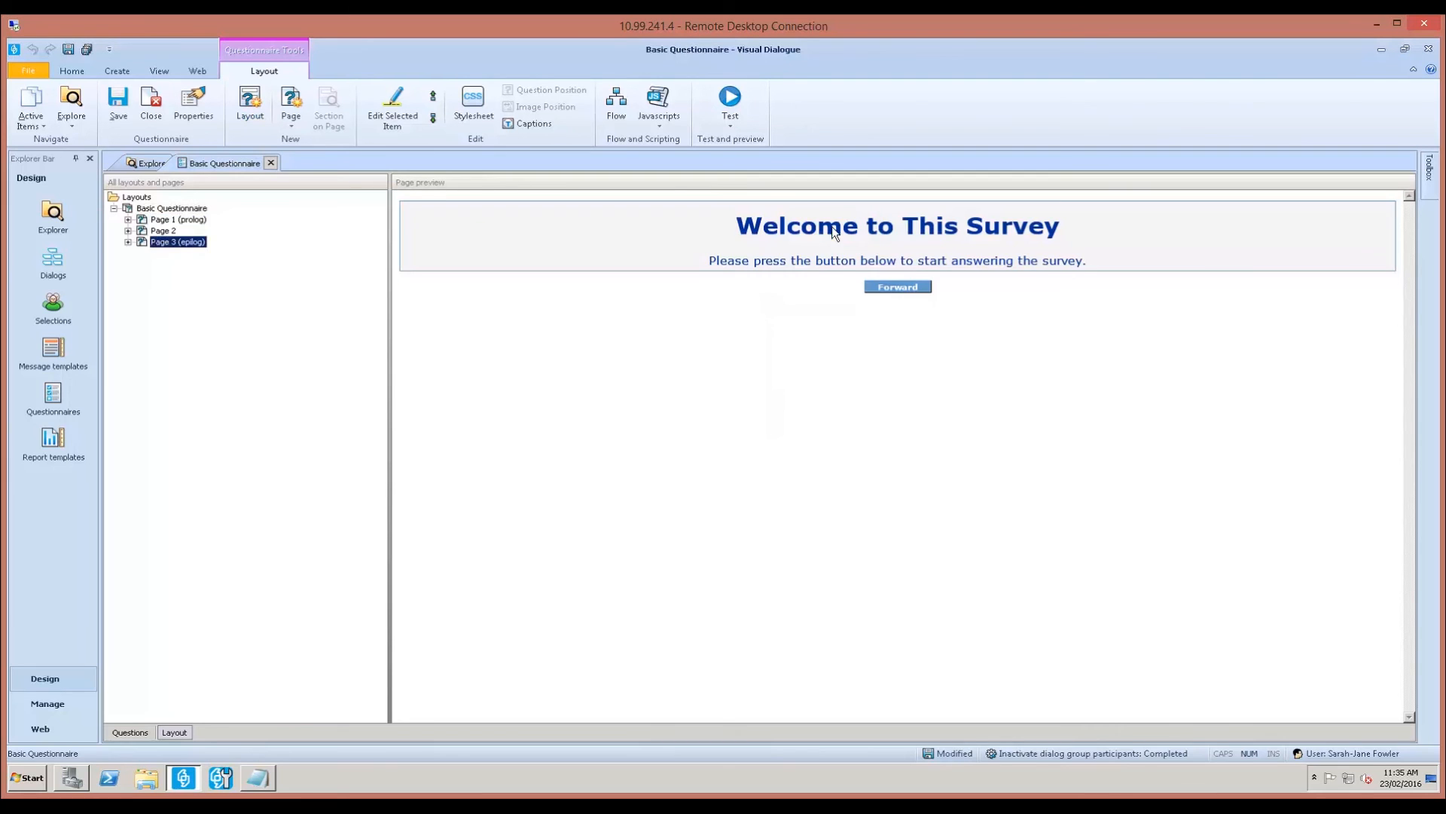
click(177, 218)
click(178, 241)
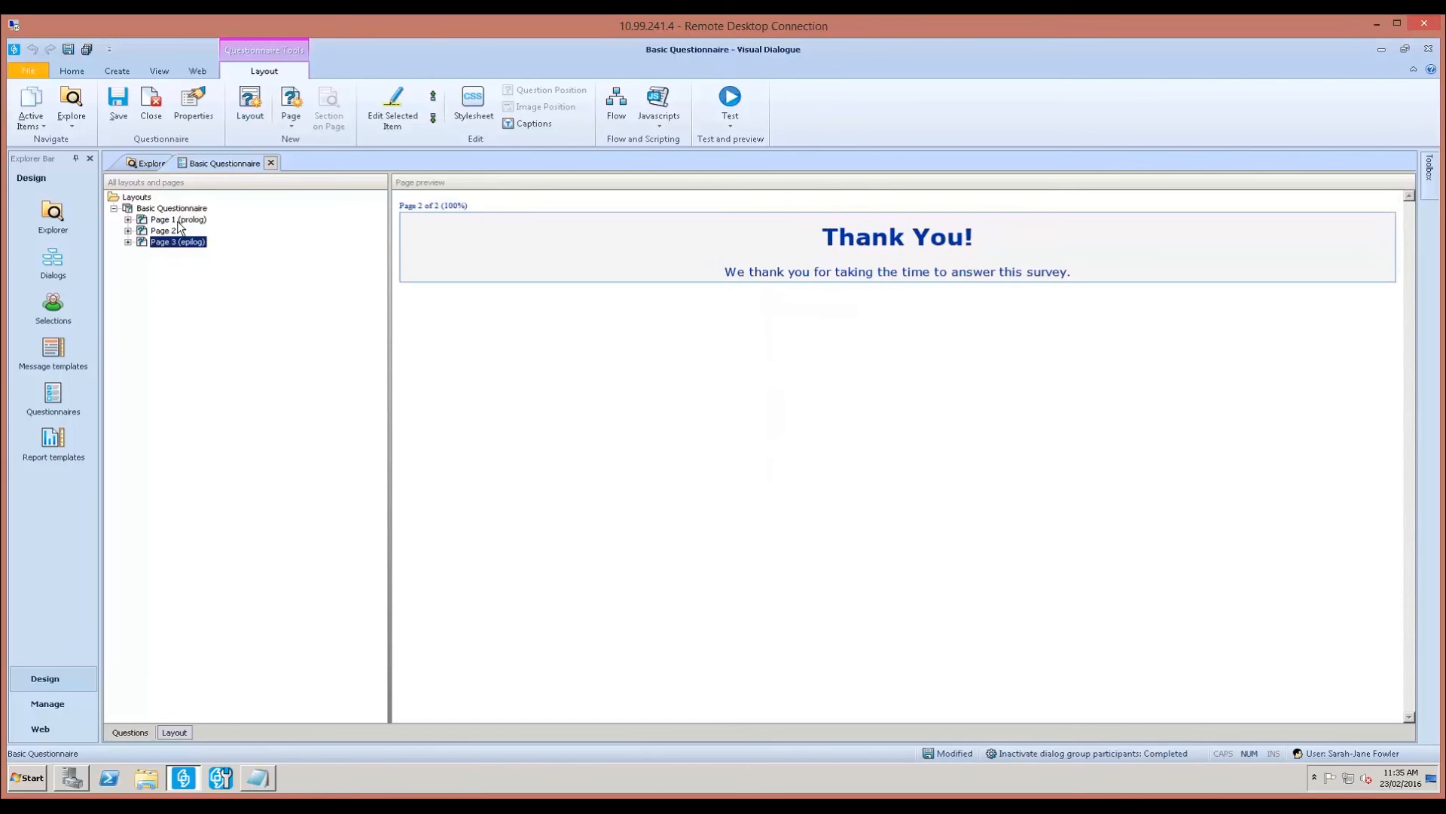
click(178, 220)
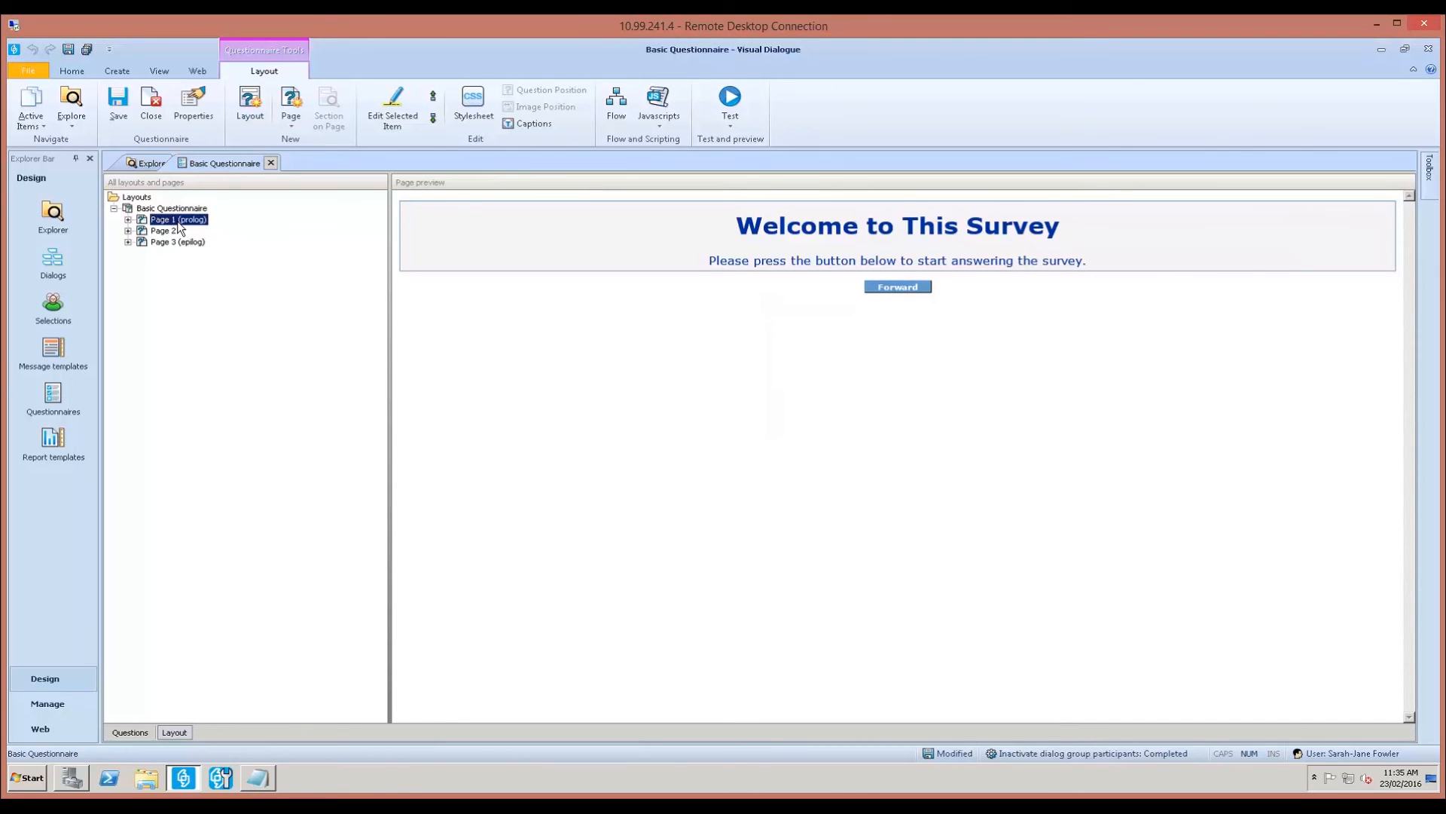
right_click(178, 220)
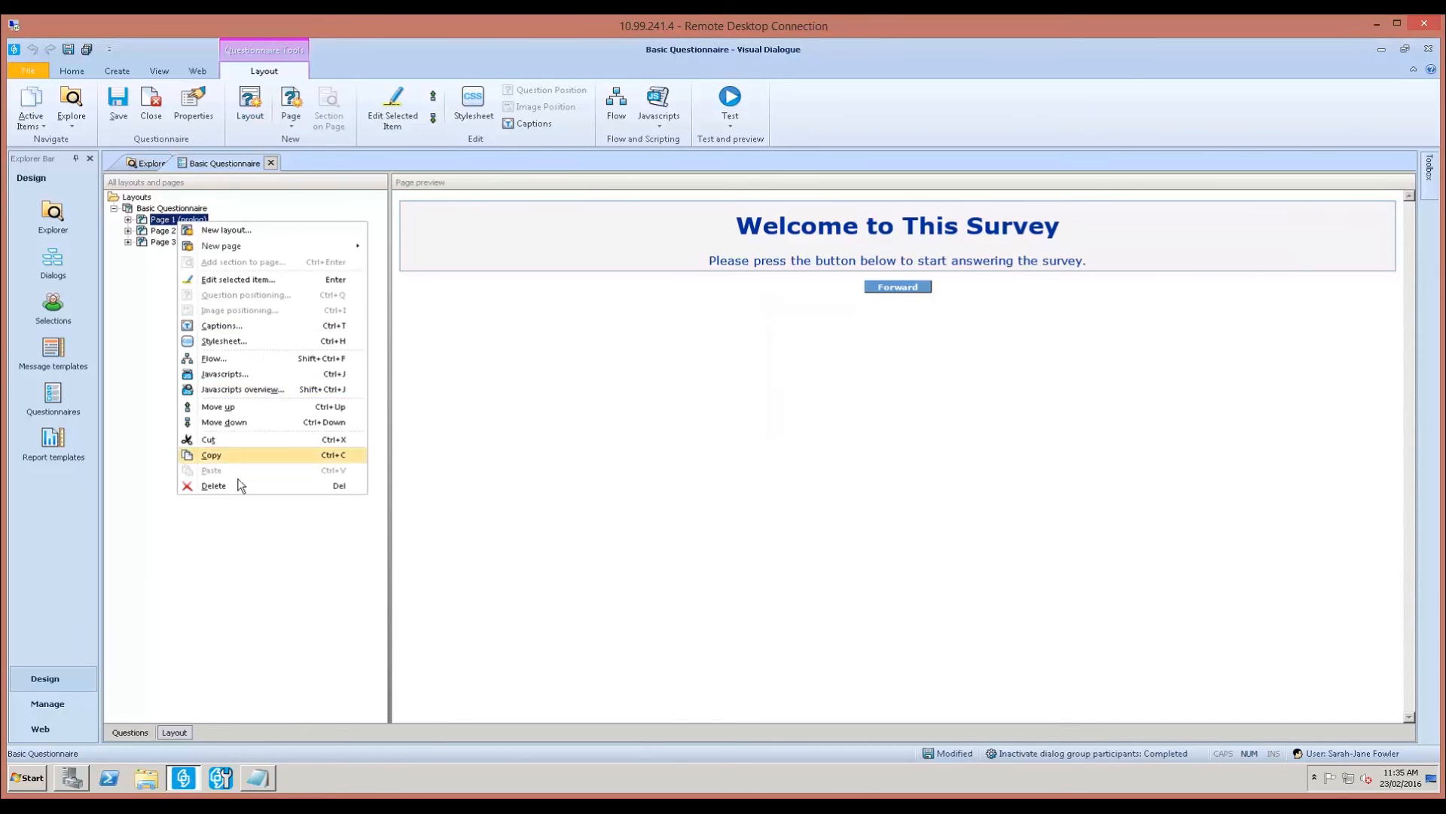
click(211, 486)
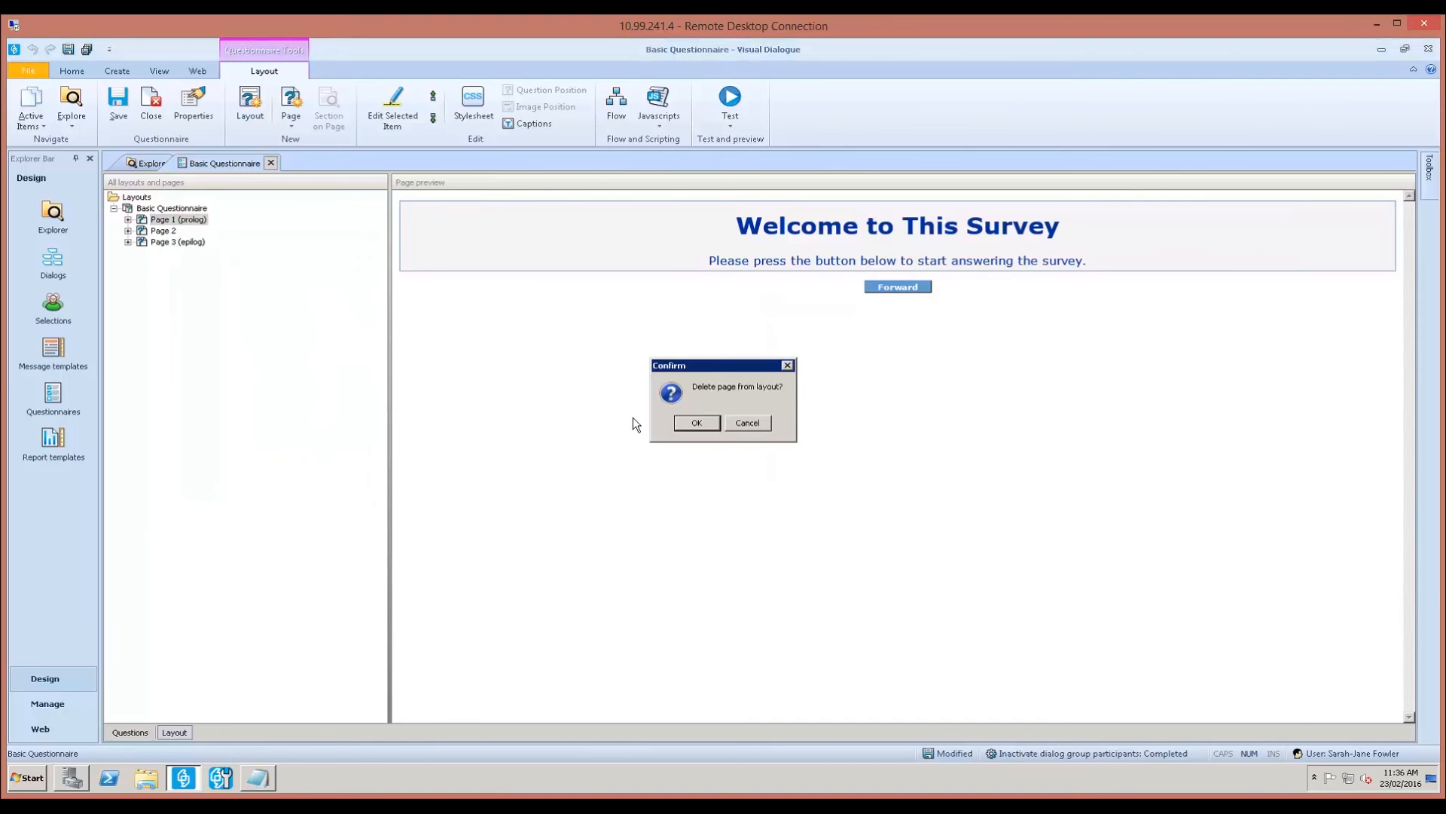
click(697, 423)
click(155, 230)
right_click(156, 231)
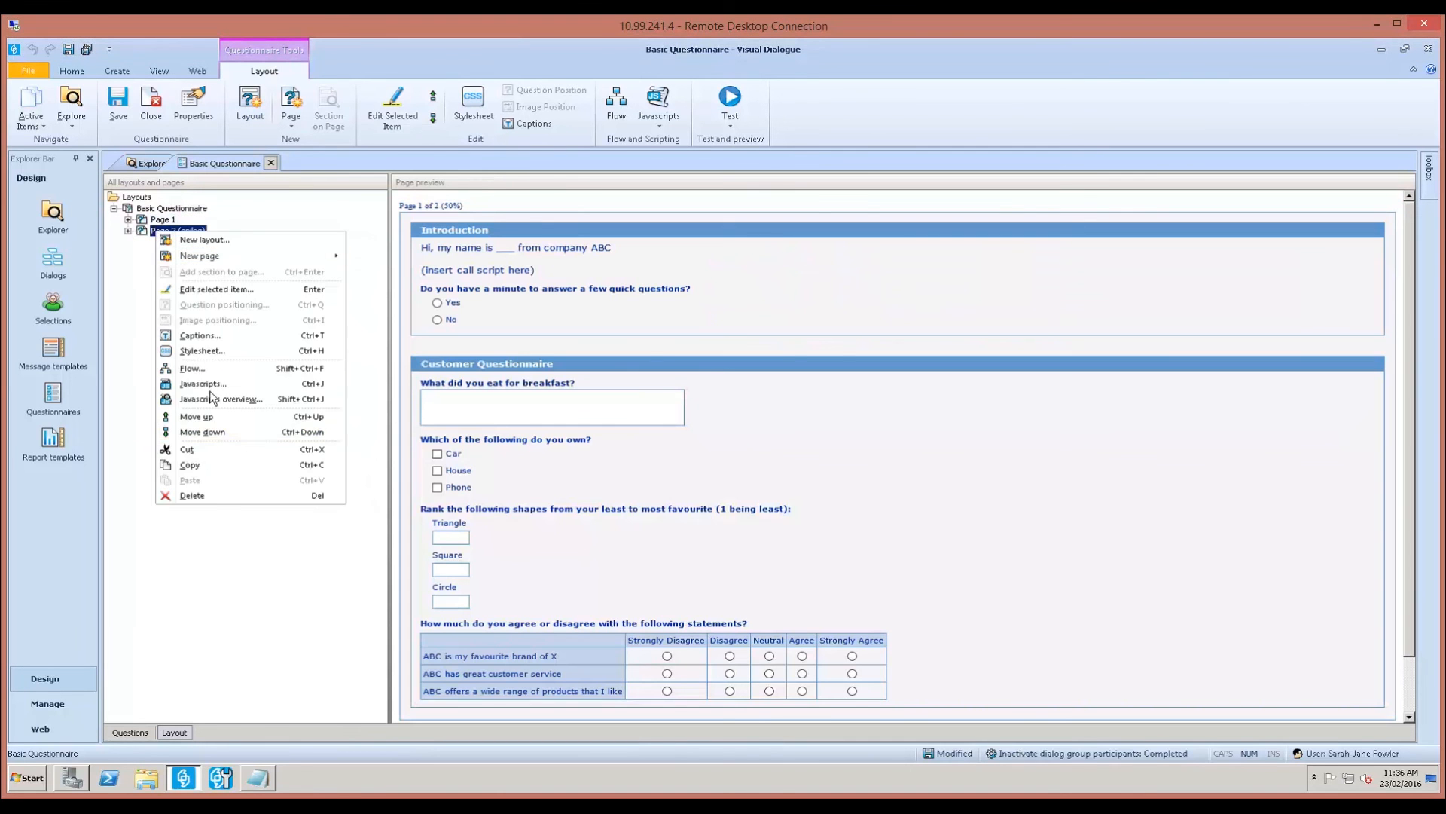
click(193, 495)
click(686, 423)
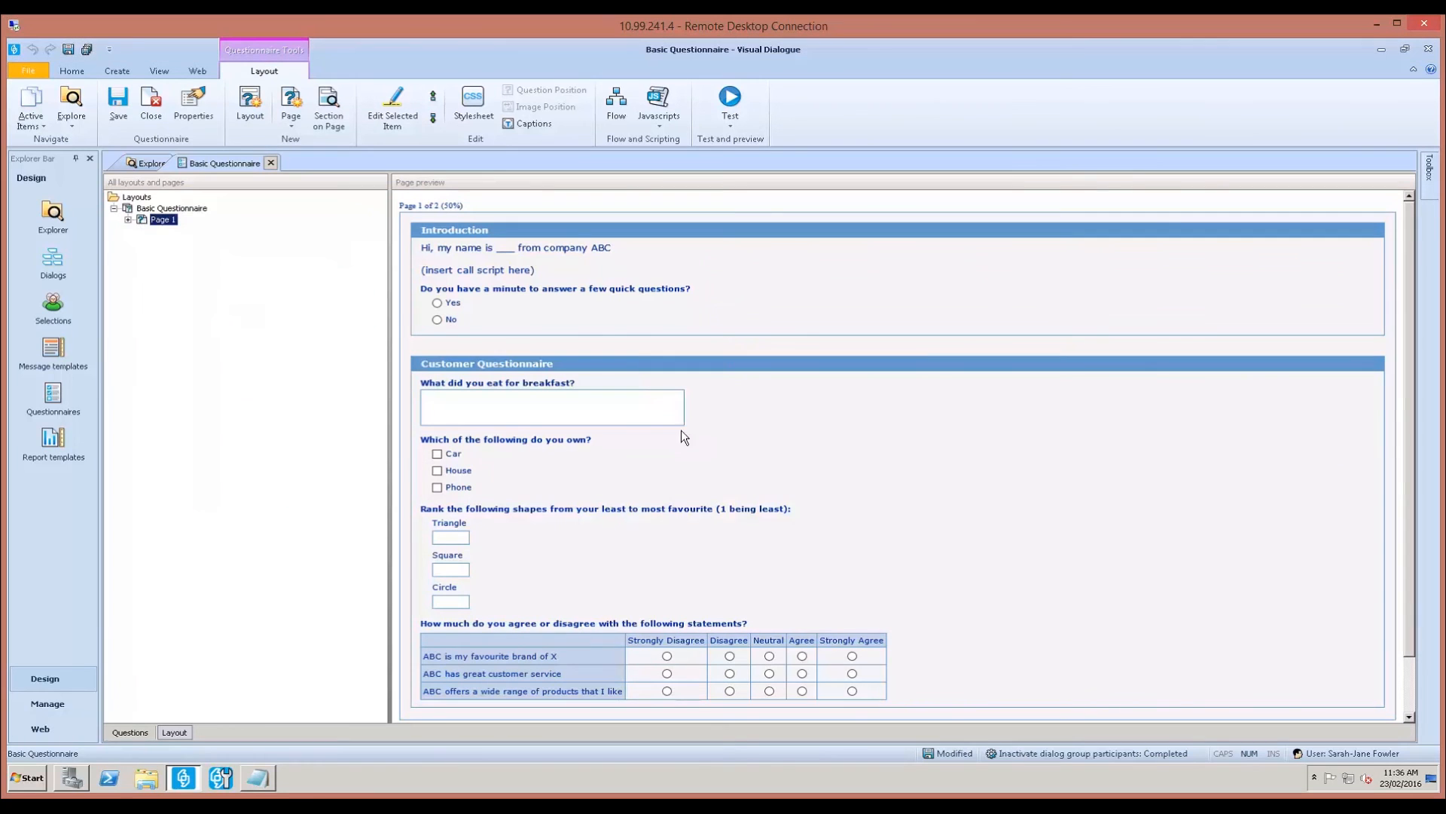
Step: Examine the sections and questions on Page 1 of the layout and its layout flow conditions
click(128, 219)
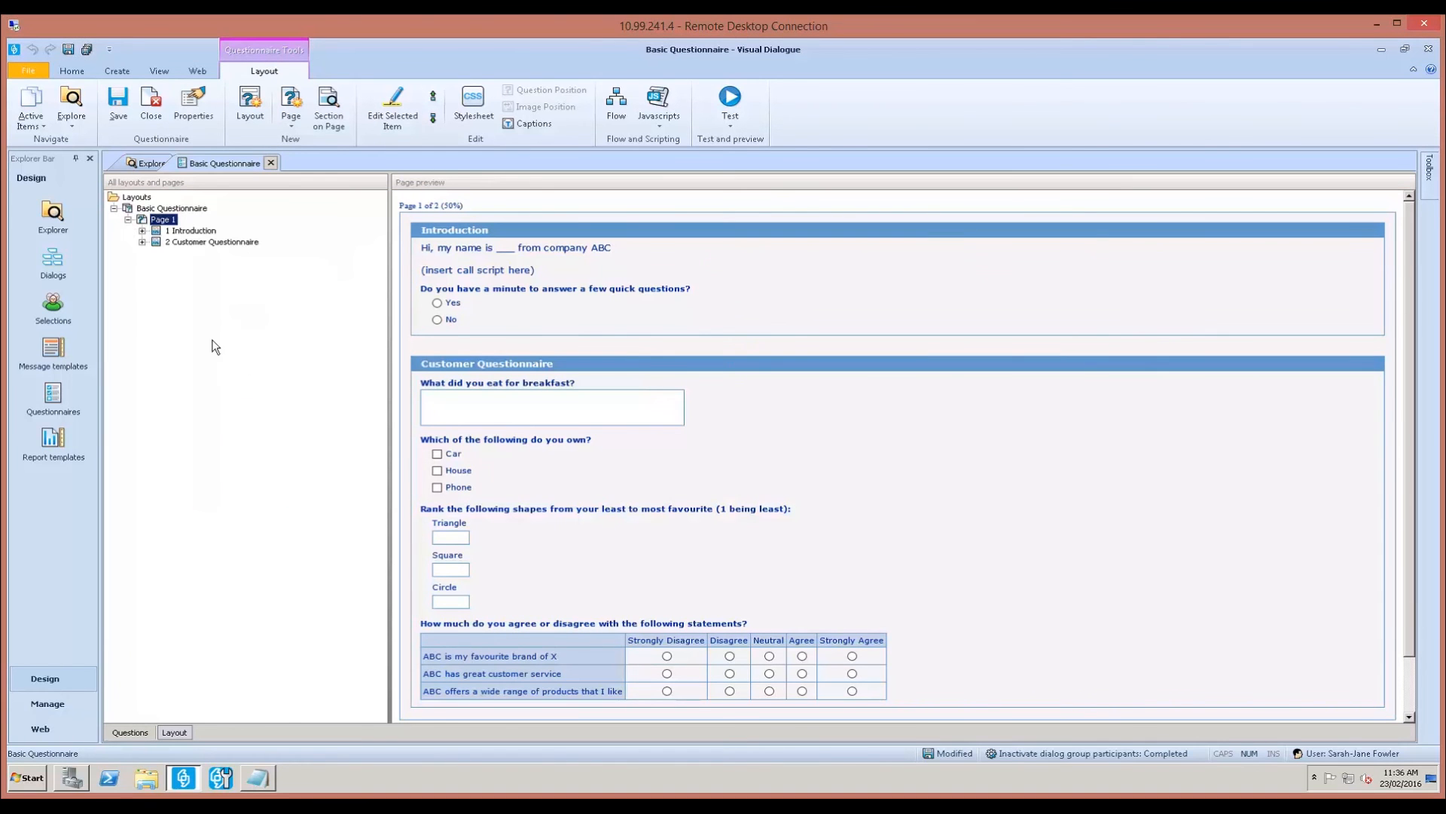
click(983, 382)
scroll(982, 383, down, 2)
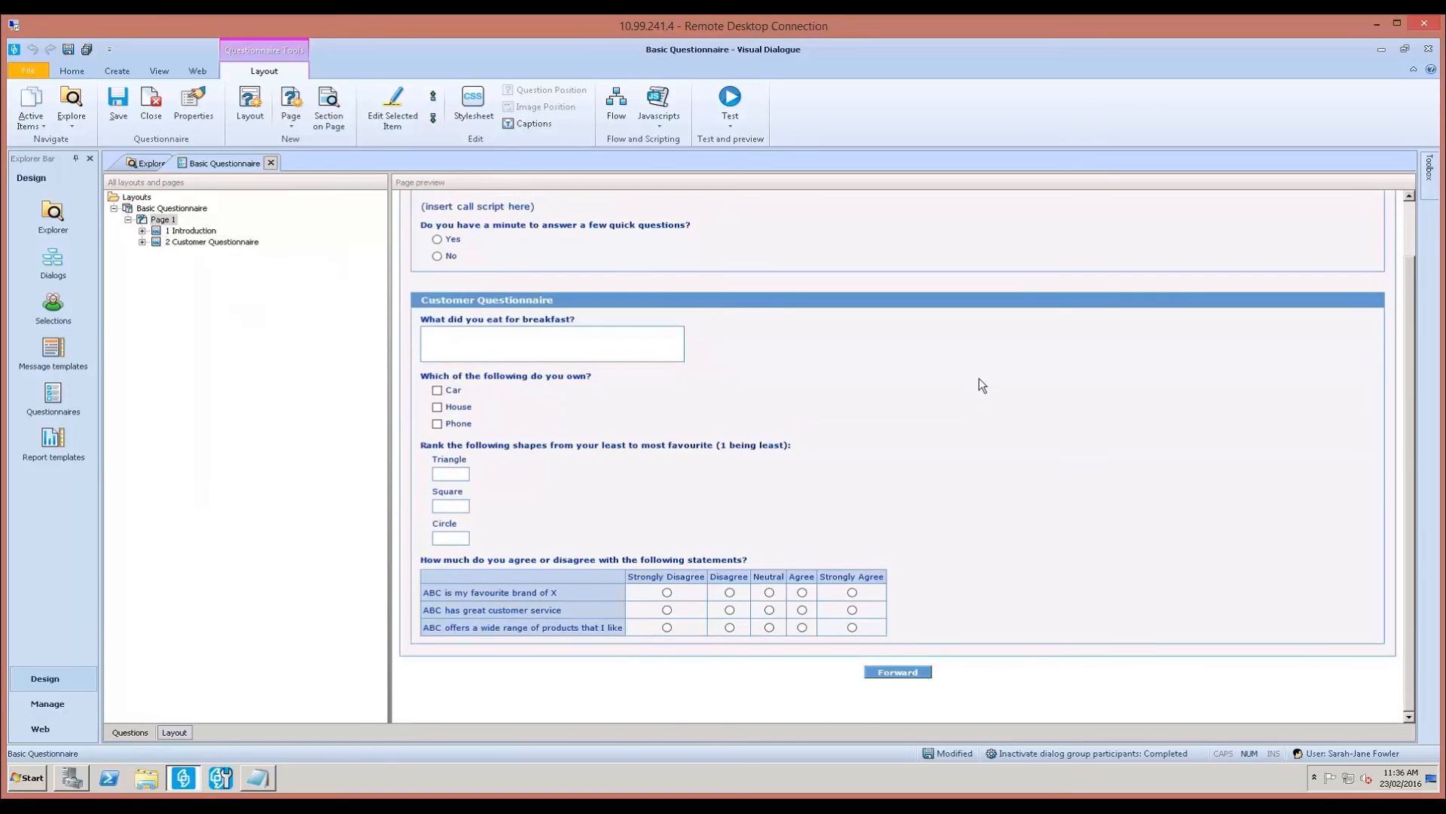
scroll(982, 386, up, 2)
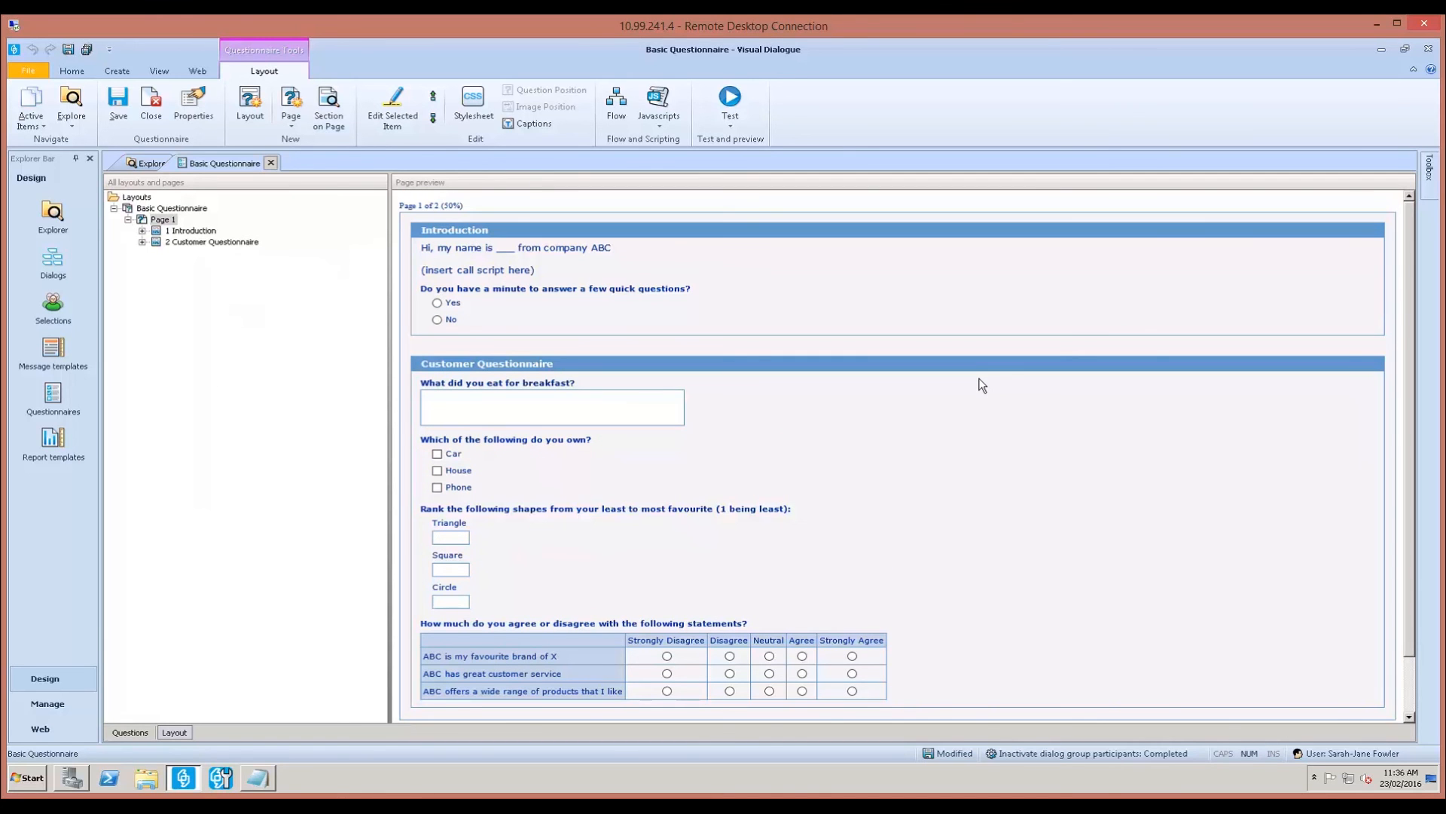
click(145, 246)
click(142, 231)
click(143, 253)
click(211, 242)
click(212, 264)
click(211, 286)
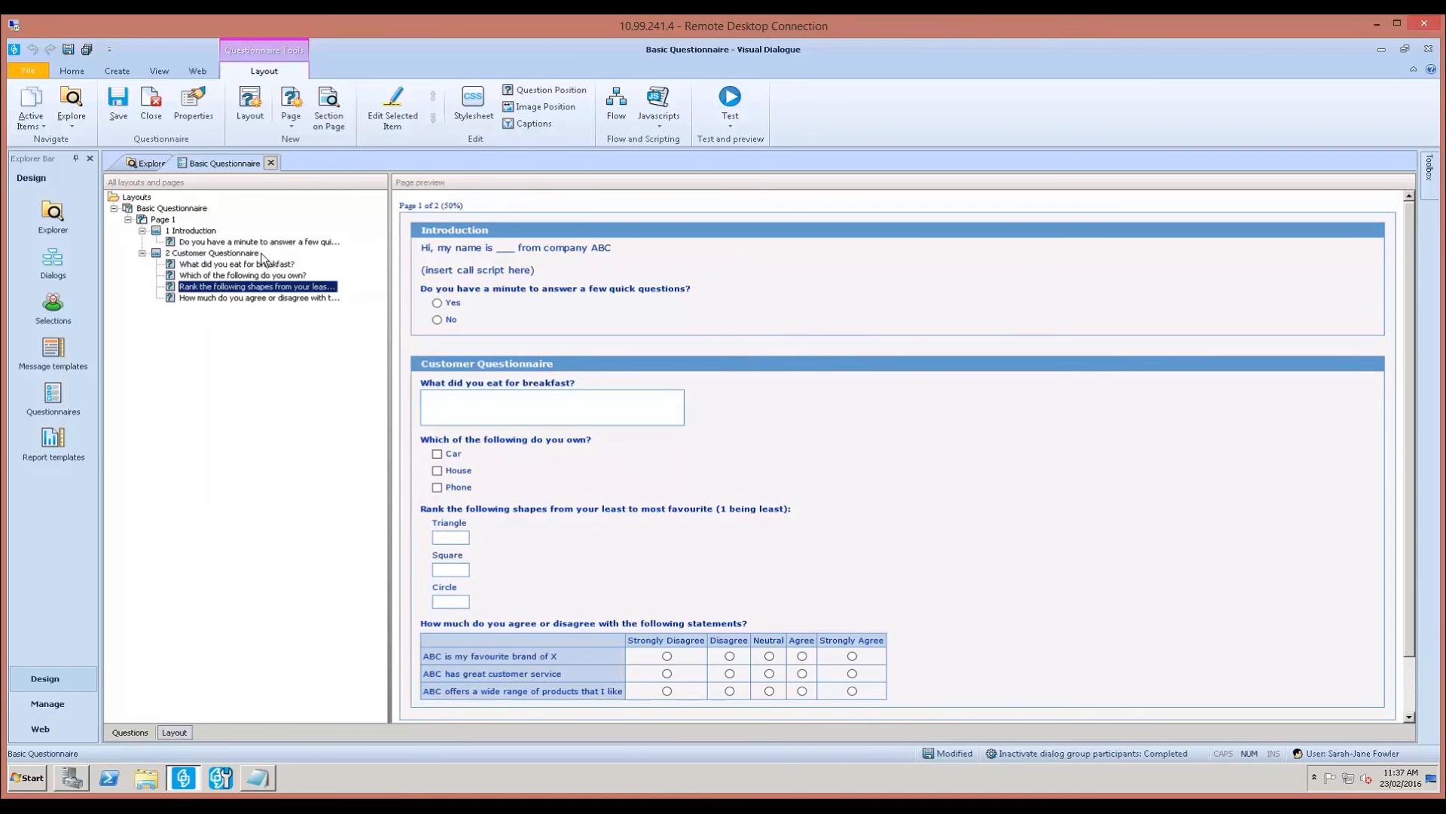
click(245, 265)
click(247, 276)
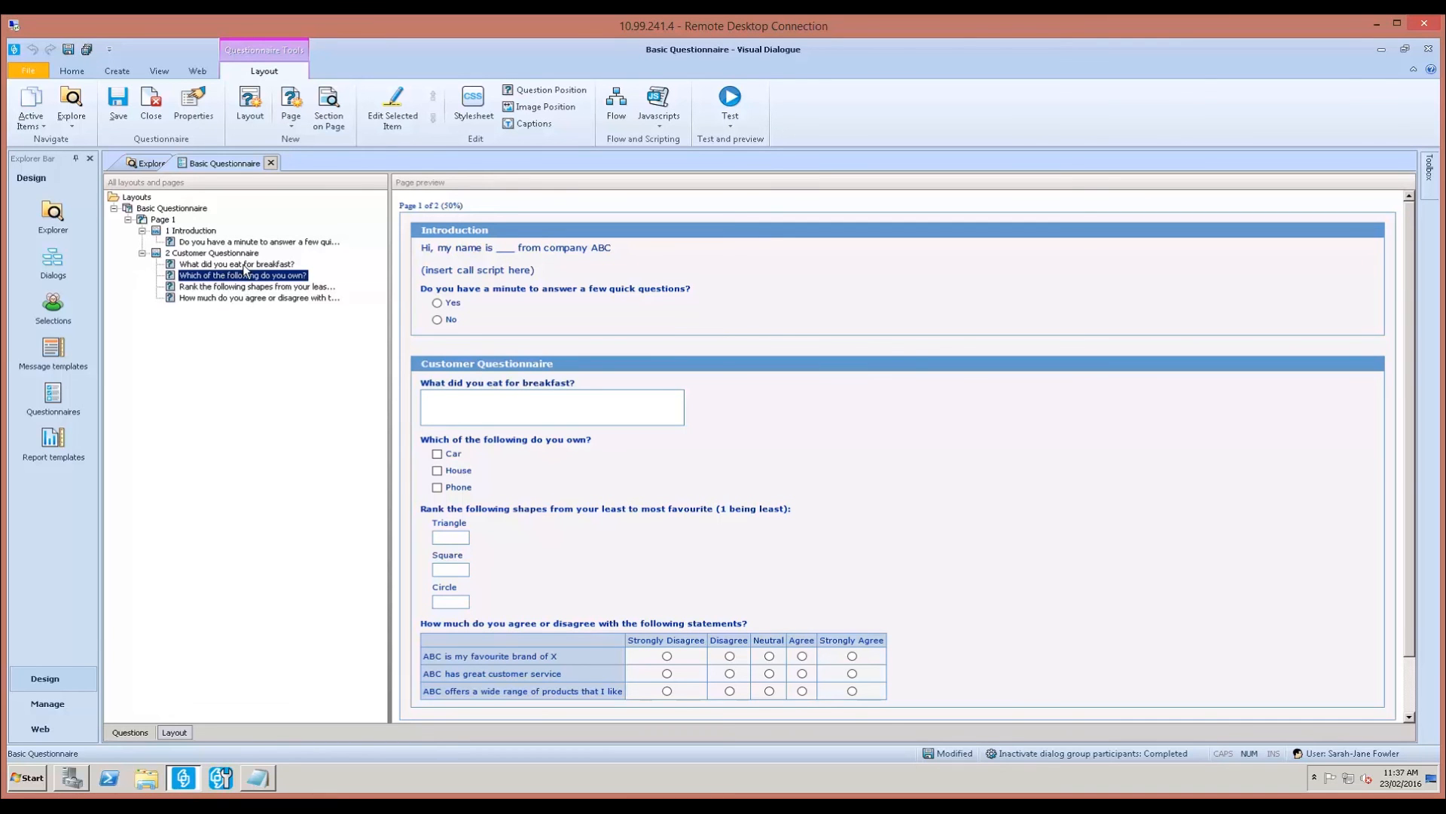
click(619, 103)
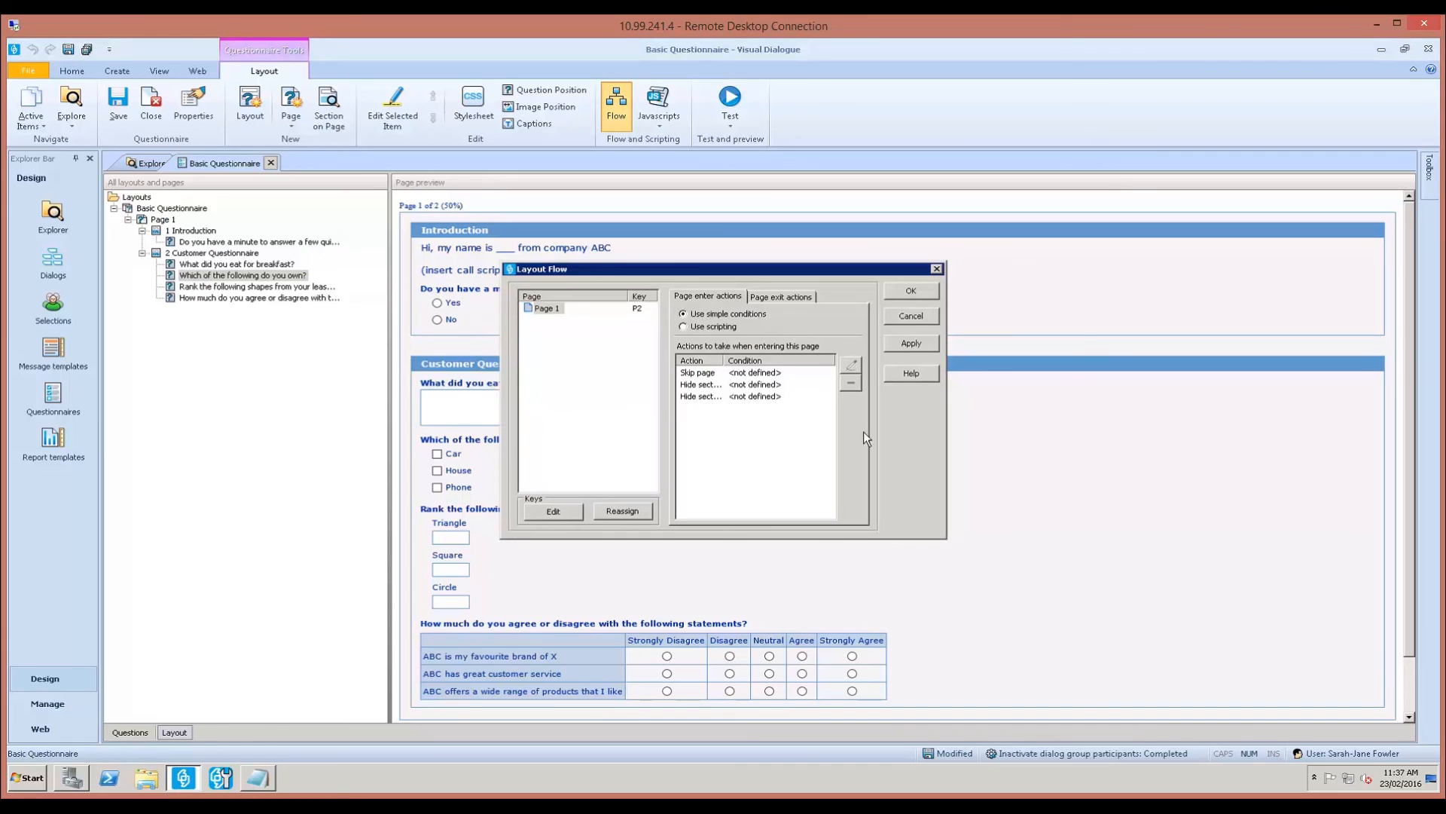
click(925, 318)
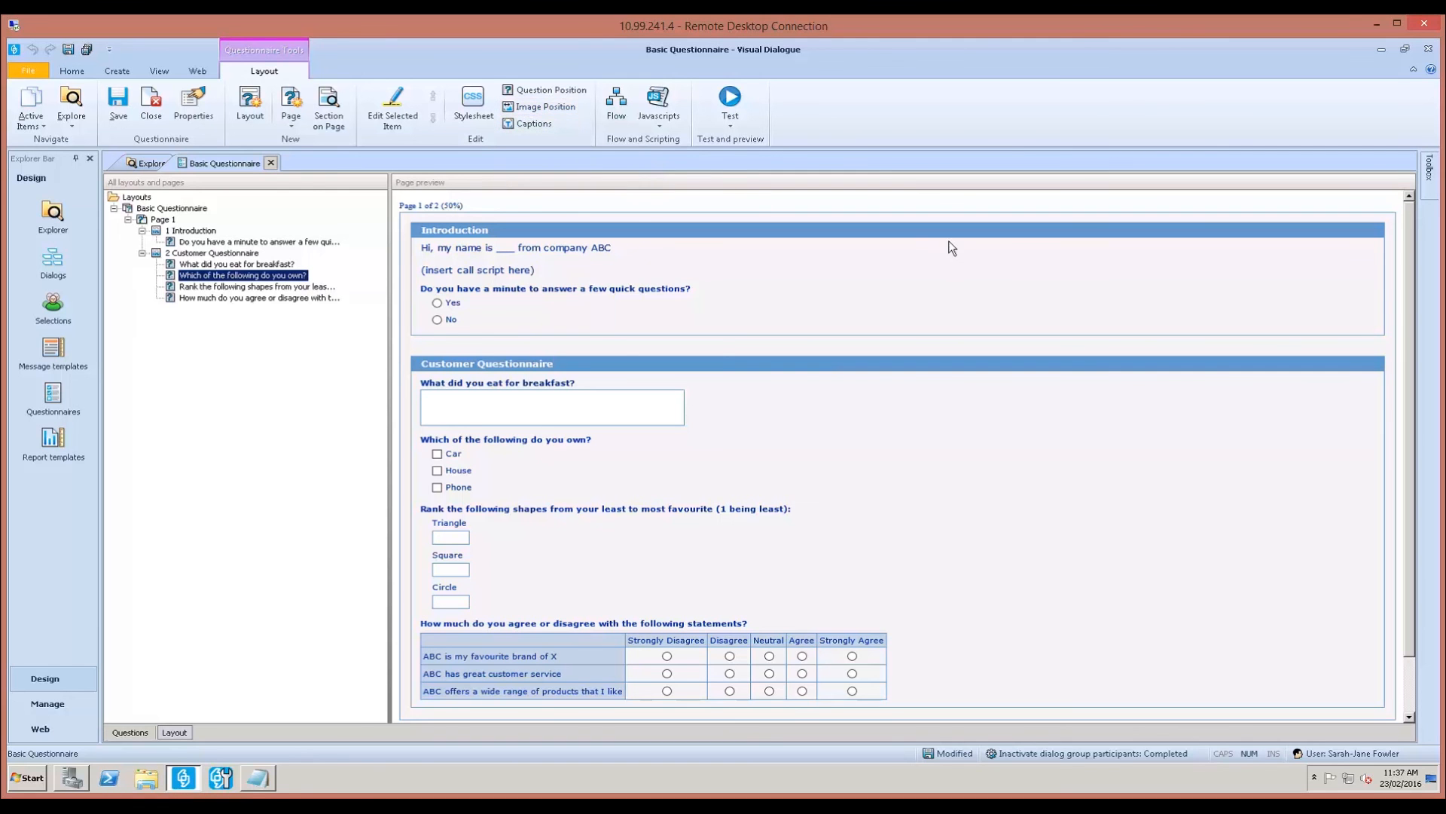
Step: Set the forward button caption of Page 1 to Submit and save the questionnaire
click(958, 268)
scroll(1356, 264, down, 1)
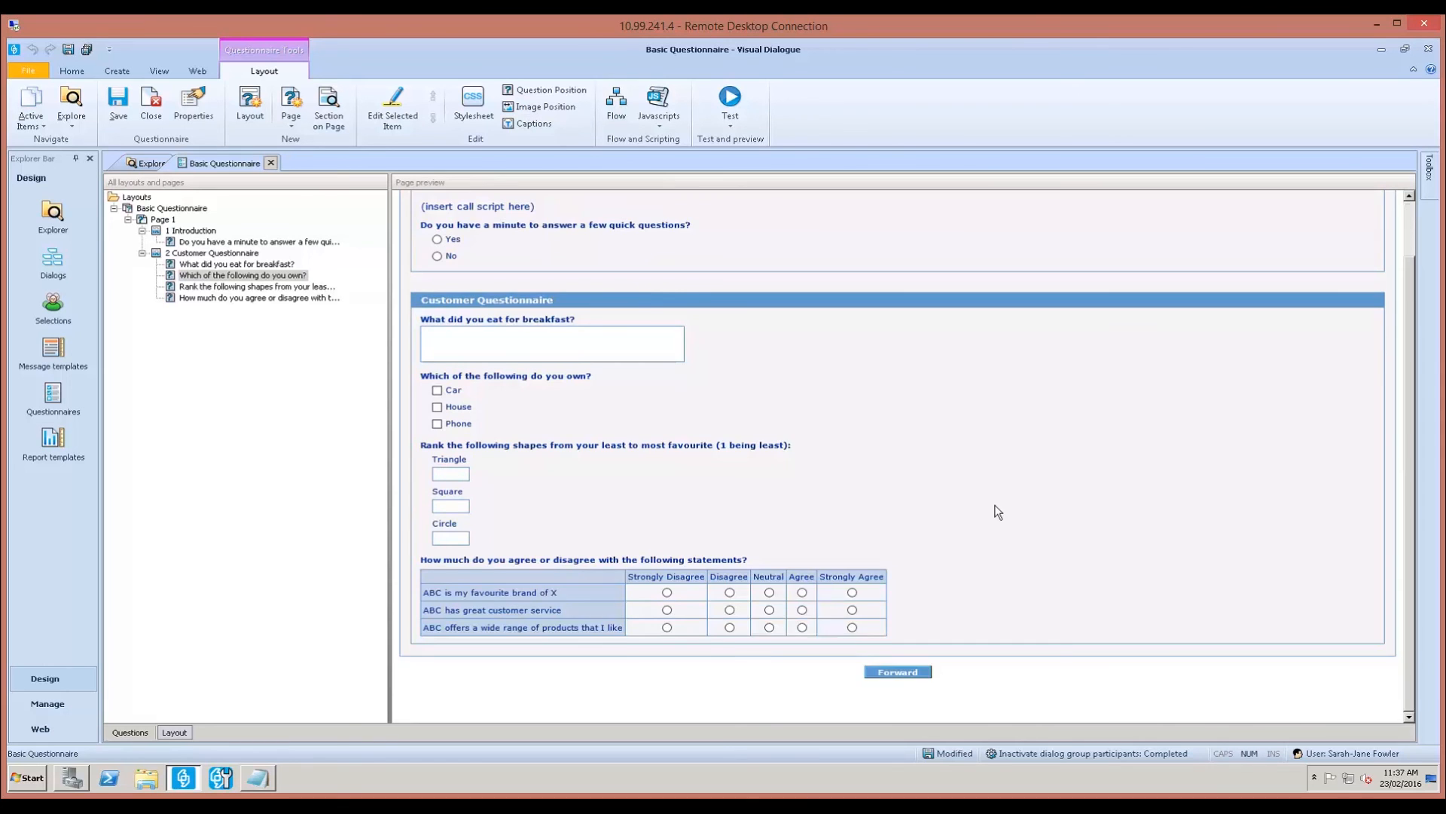
scroll(998, 512, up, 1)
scroll(935, 354, down, 1)
click(893, 677)
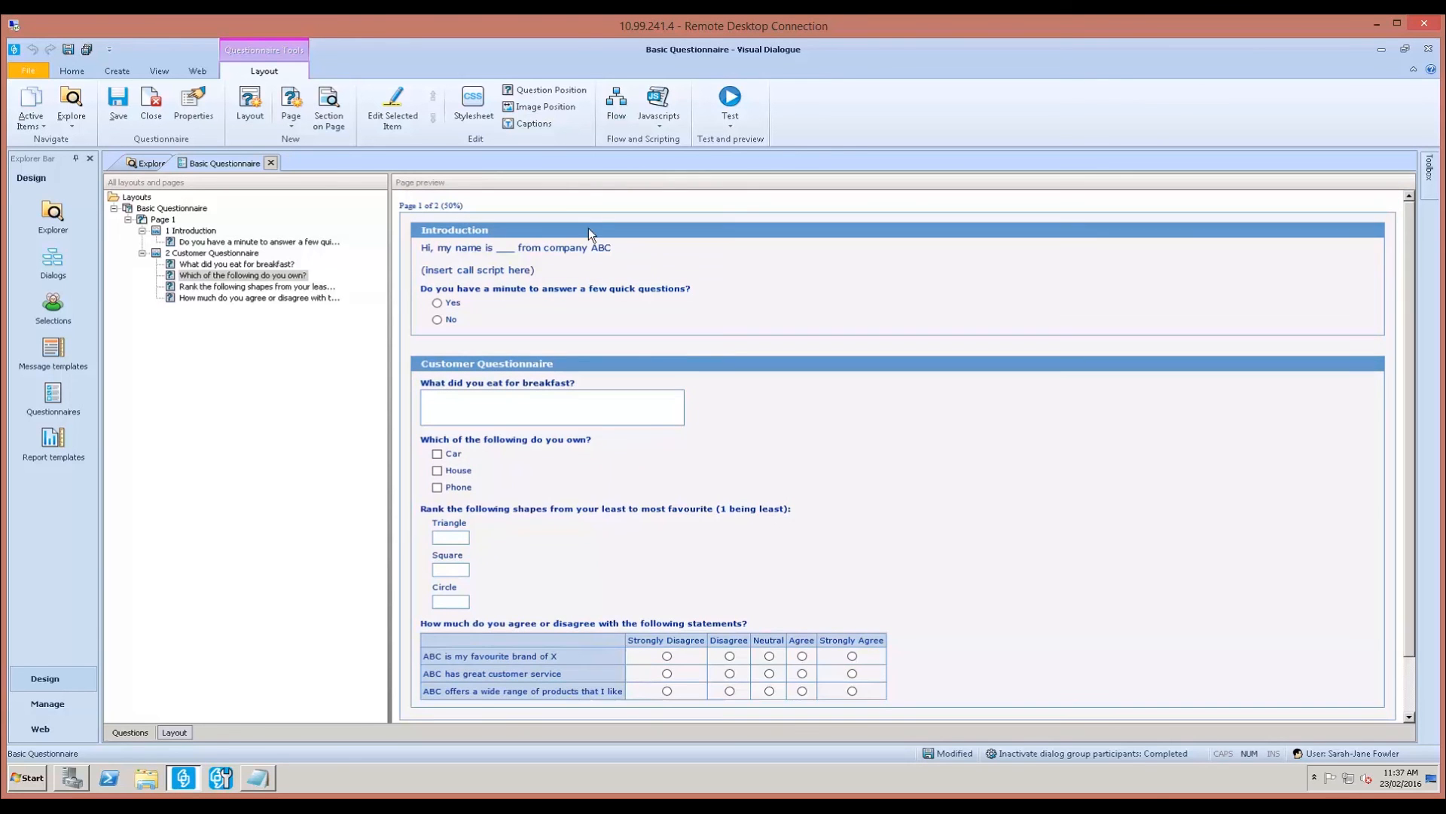
click(526, 125)
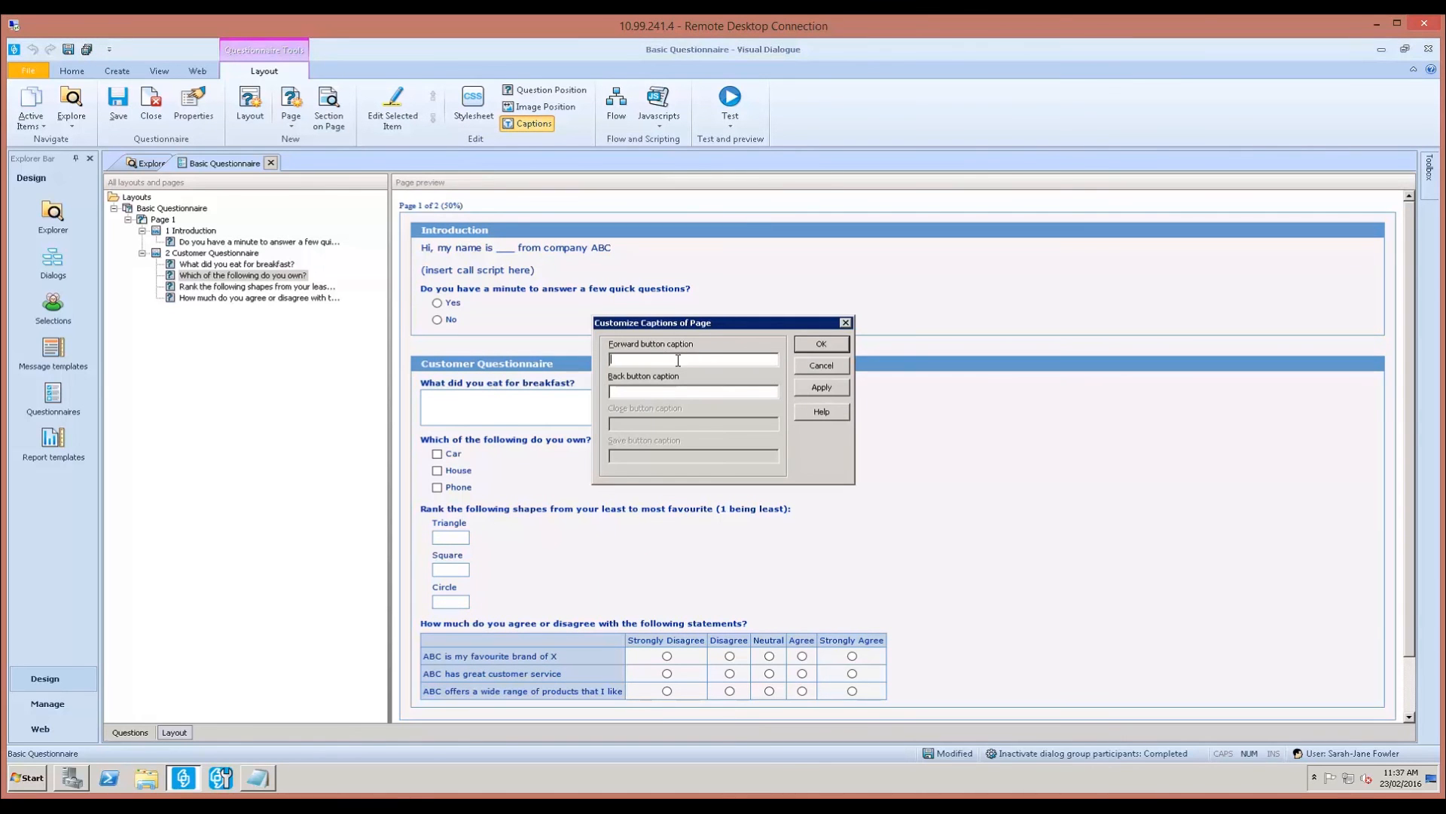
text(Submit)
click(821, 344)
scroll(807, 341, down, 2)
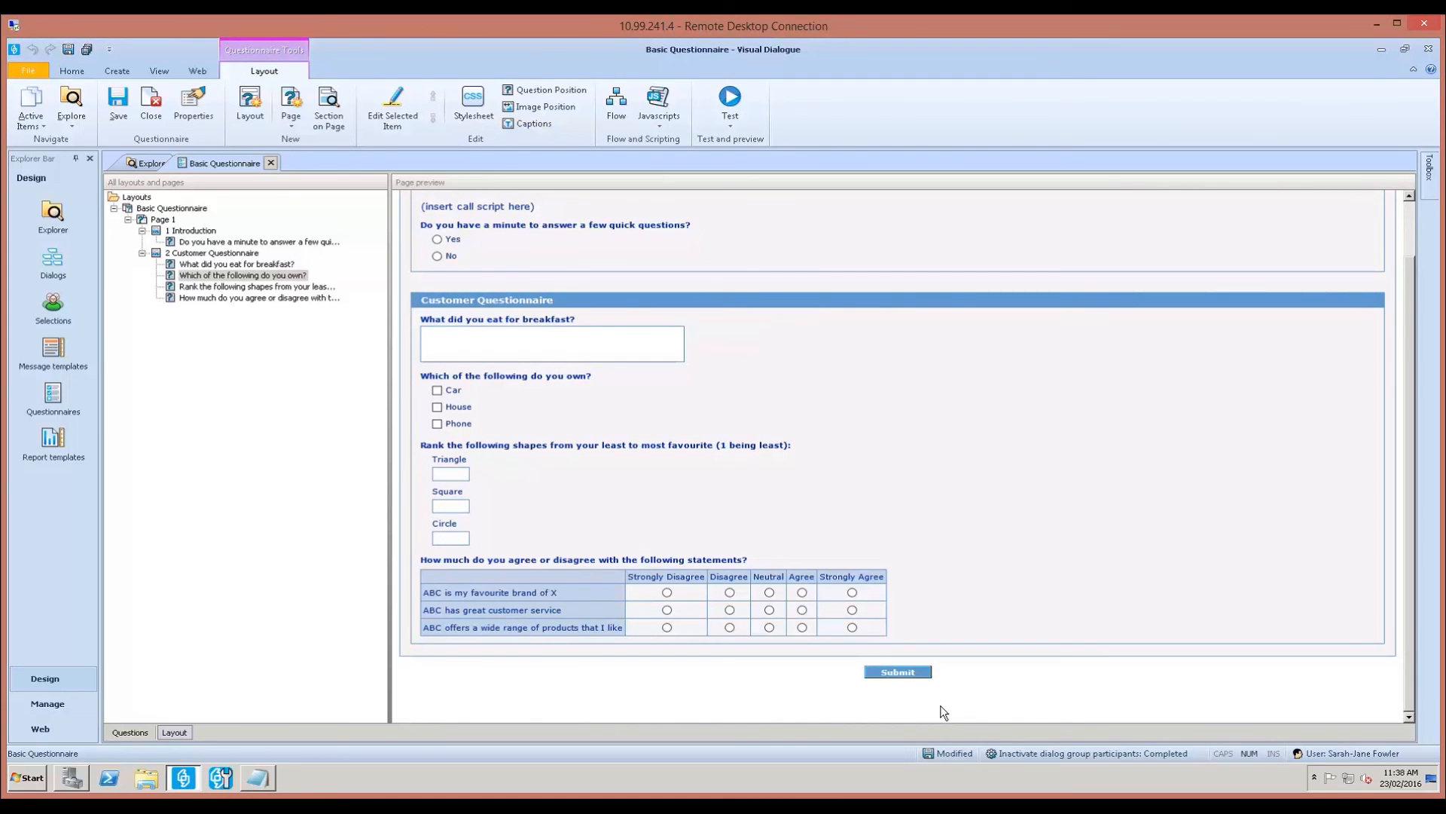
click(125, 103)
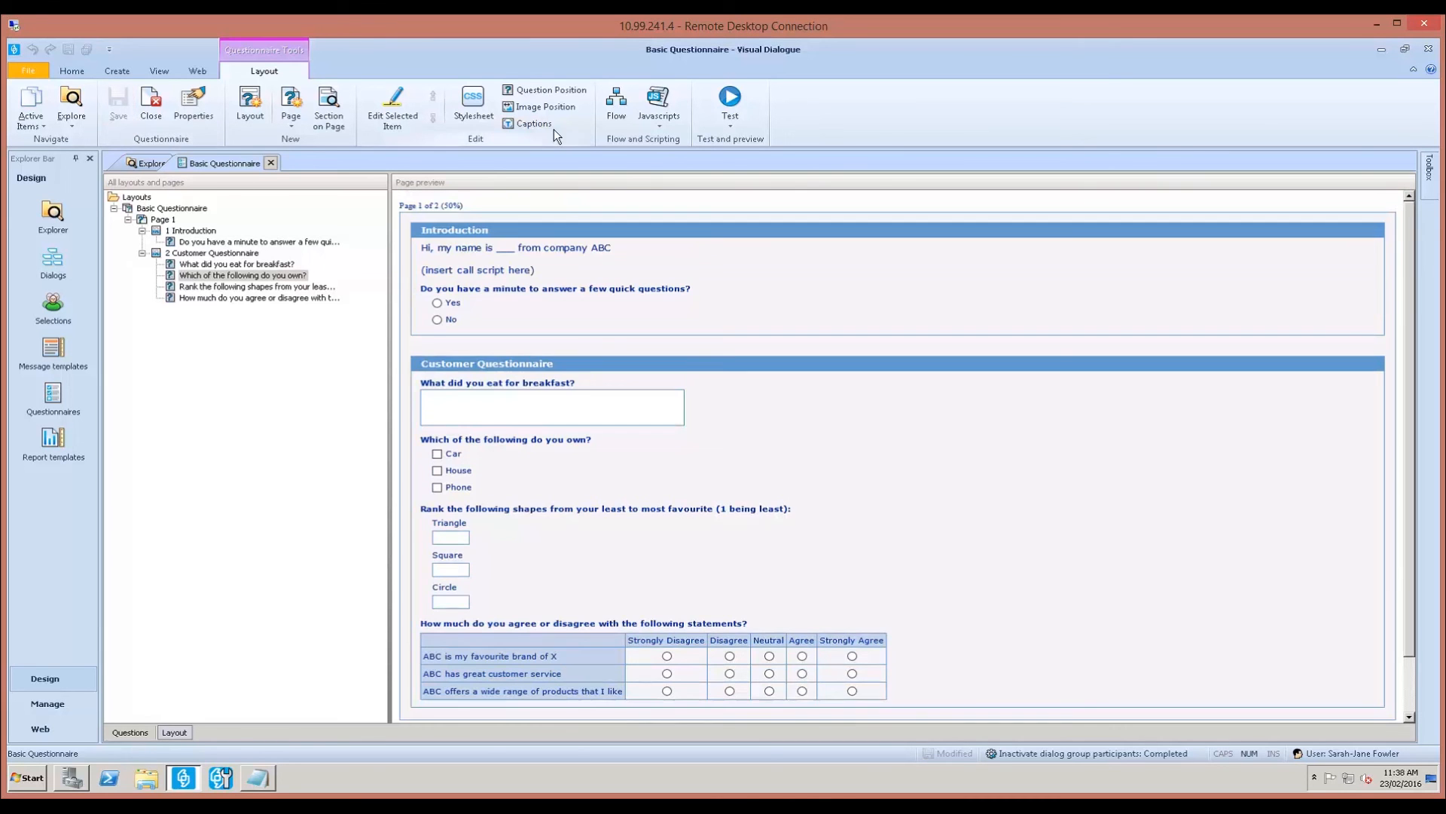
Step: Start a test of the Basic Questionnaire layout, answer Yes and eggs, and select Car, House and Phone as owned
click(728, 104)
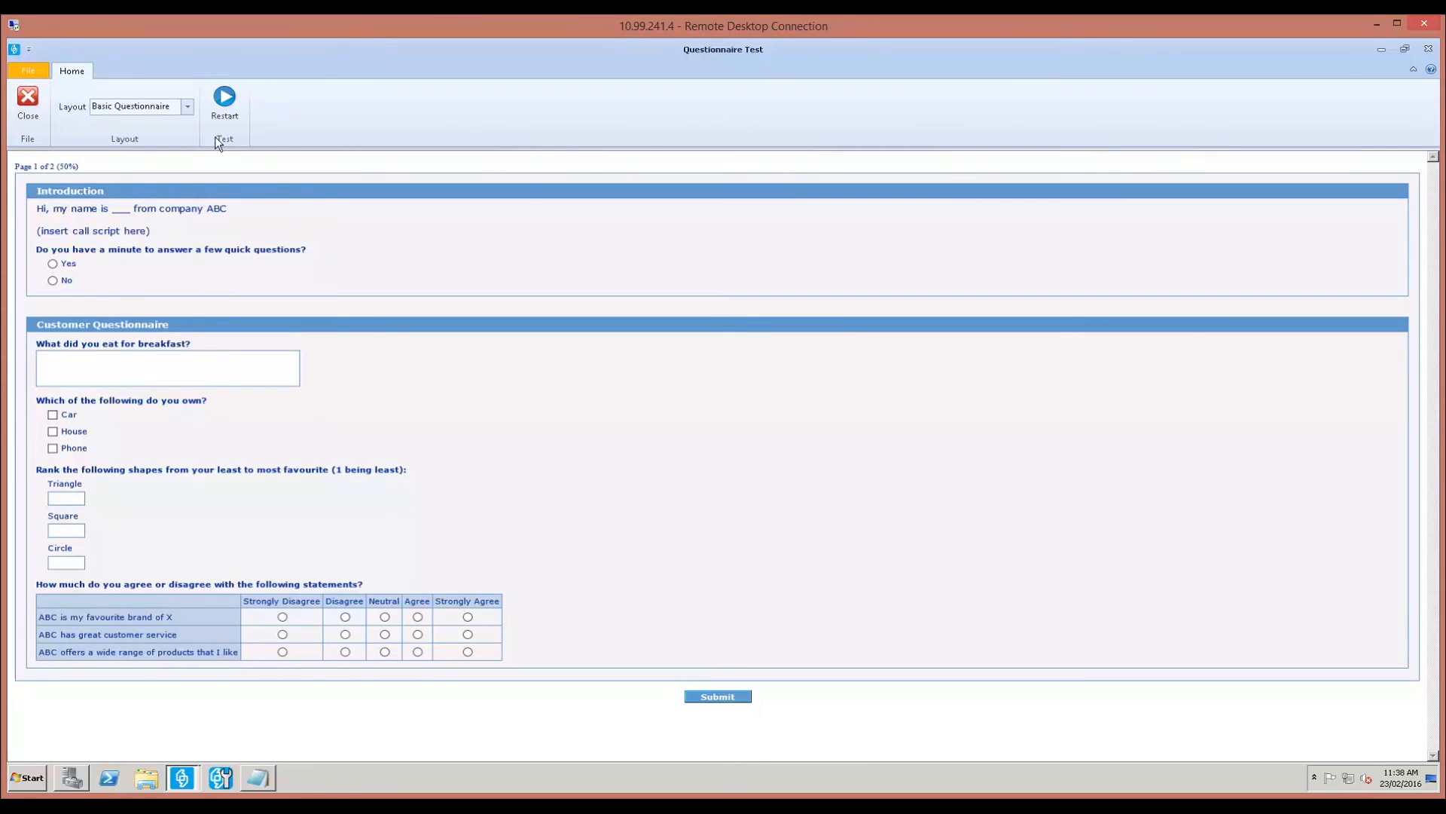
click(110, 108)
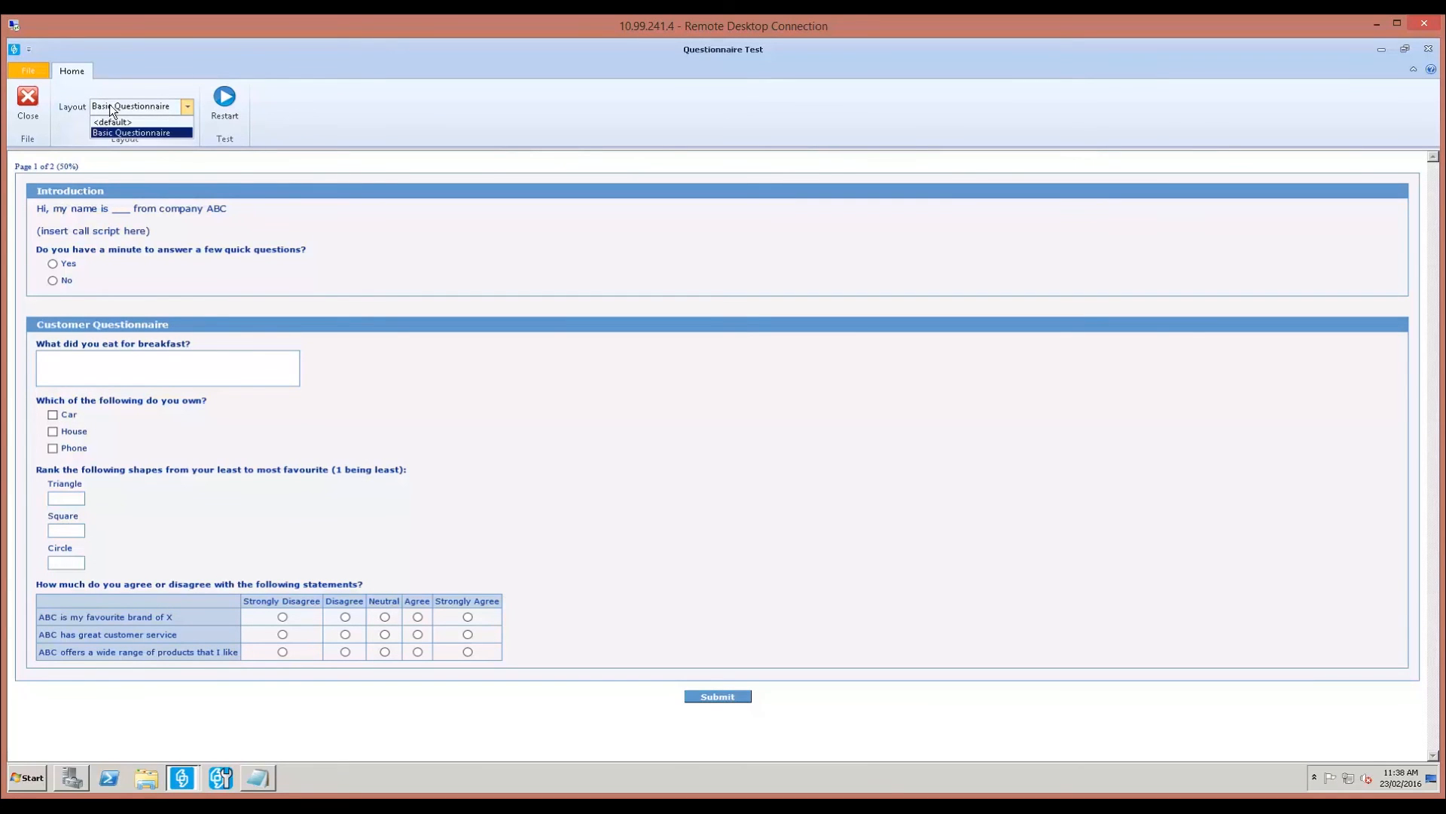
click(110, 108)
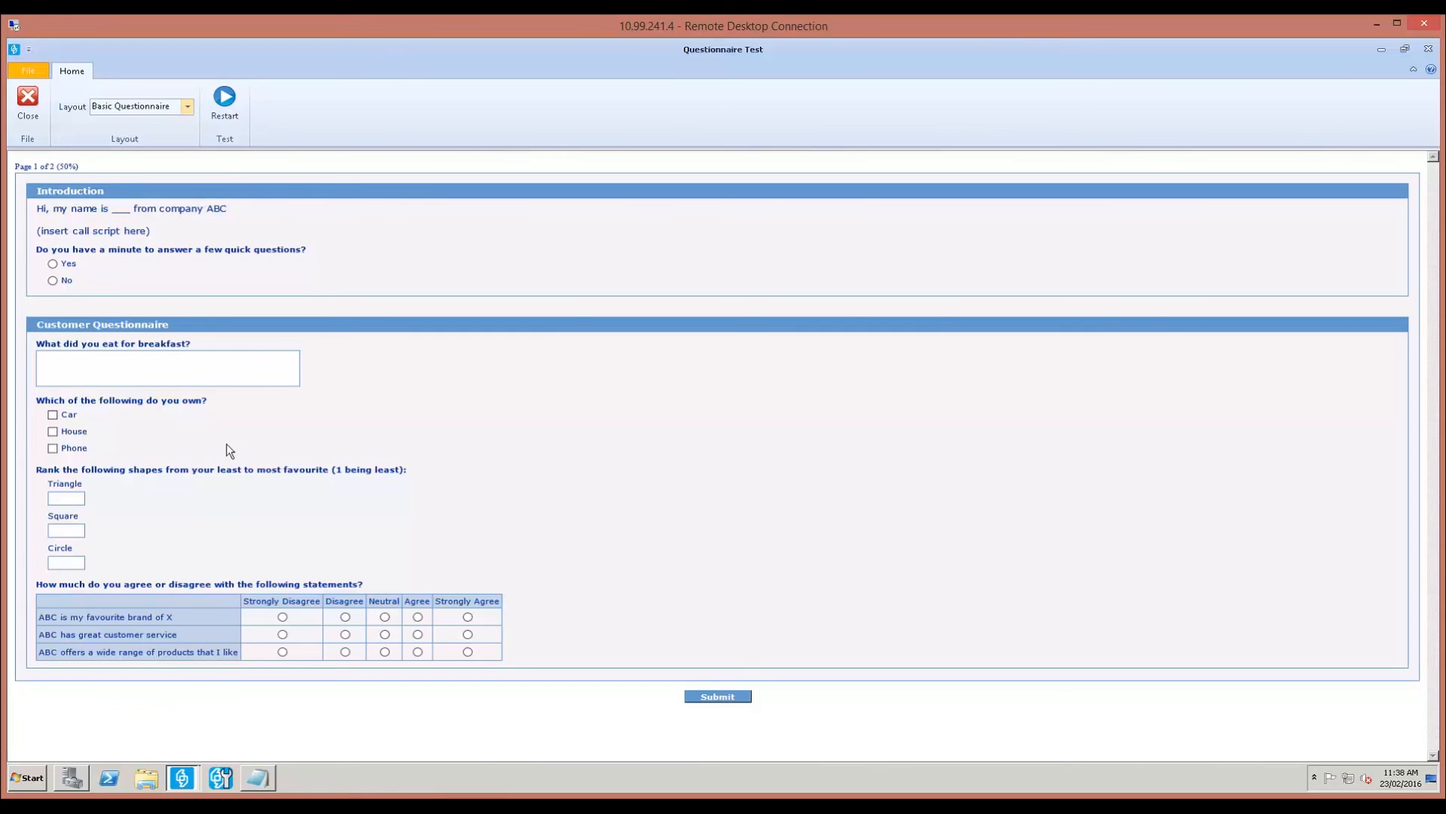
click(53, 263)
text(eggs)
click(53, 414)
click(53, 431)
Step: Rank Triangle 3, Square 2 and Circle 1, choose Strongly Agree for all three statements, submit and close the test
text(3)
key(Tab)
text(2)
key(Tab)
text(1)
click(467, 635)
click(467, 651)
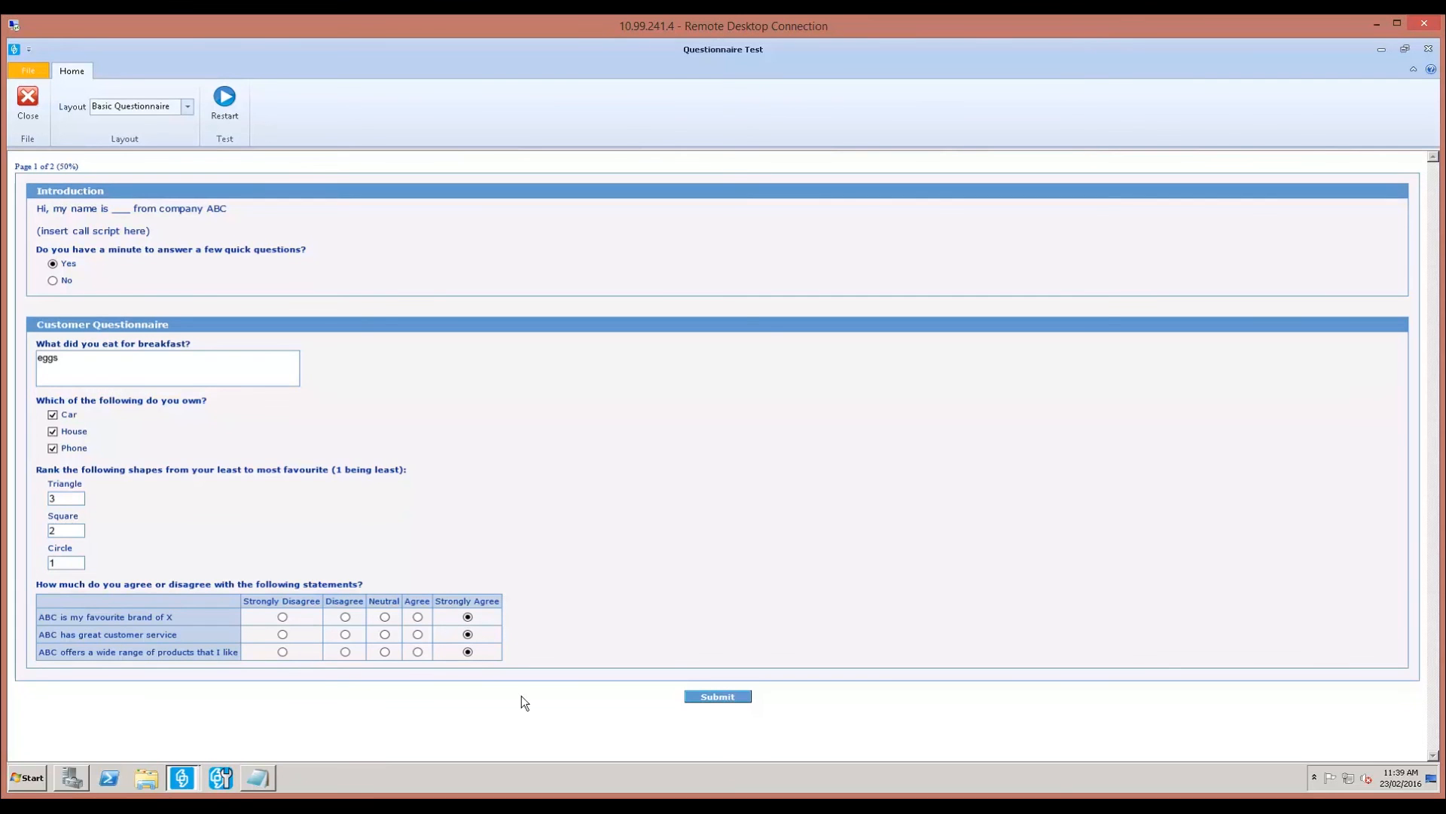
click(730, 698)
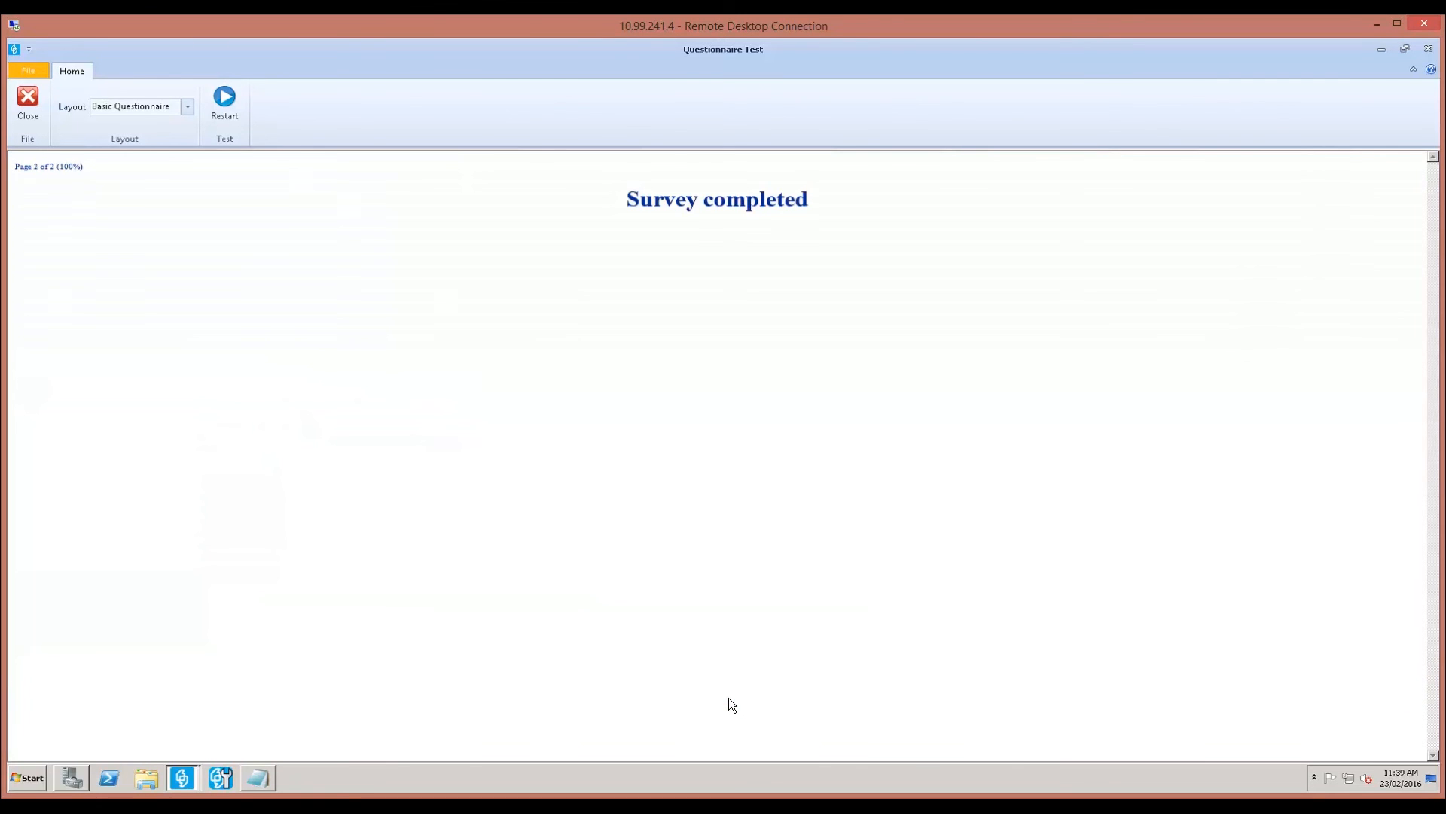
click(25, 109)
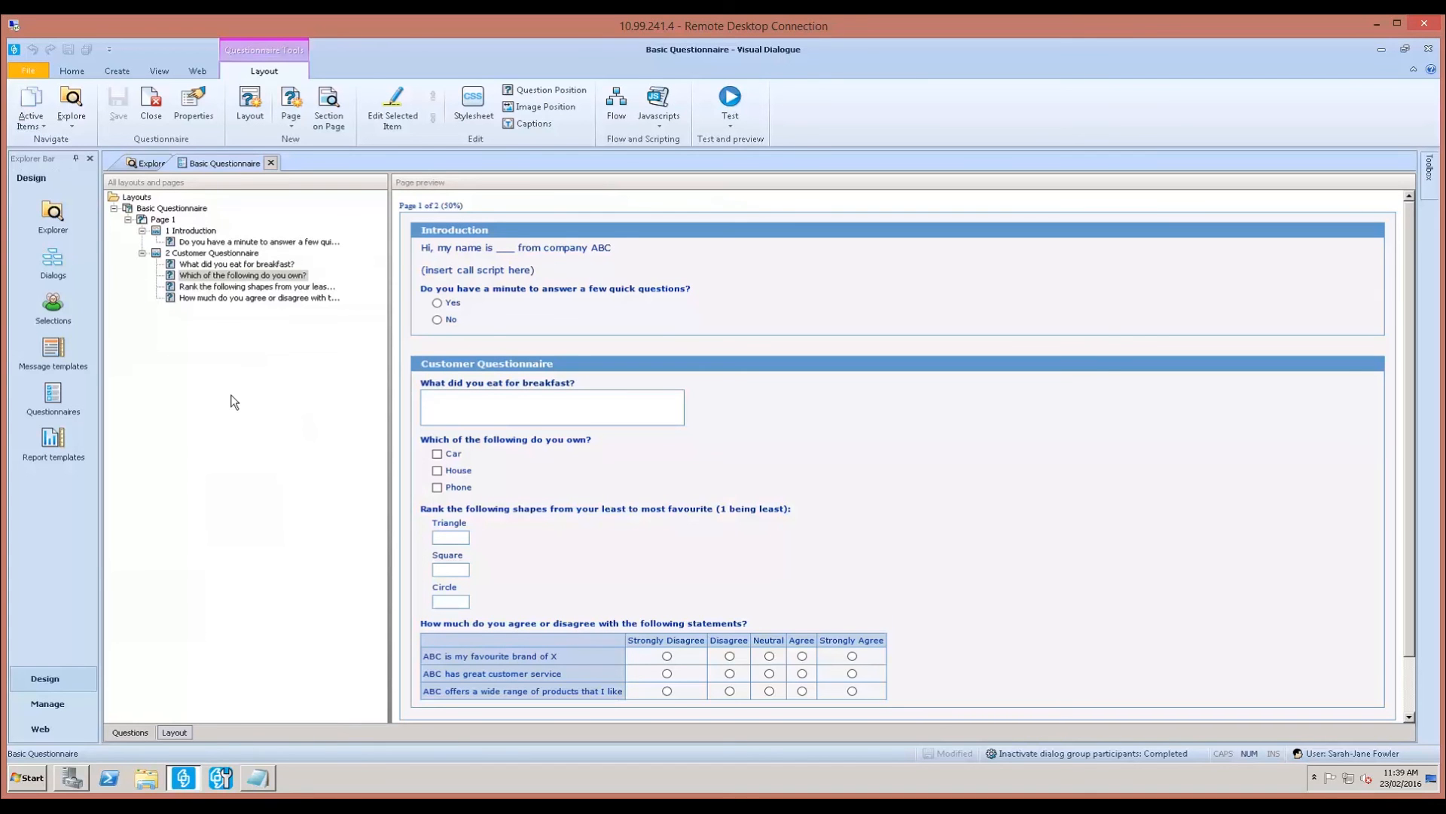
Step: Make an answer required for the question Which of the following do you own? and save the questionnaire
click(116, 731)
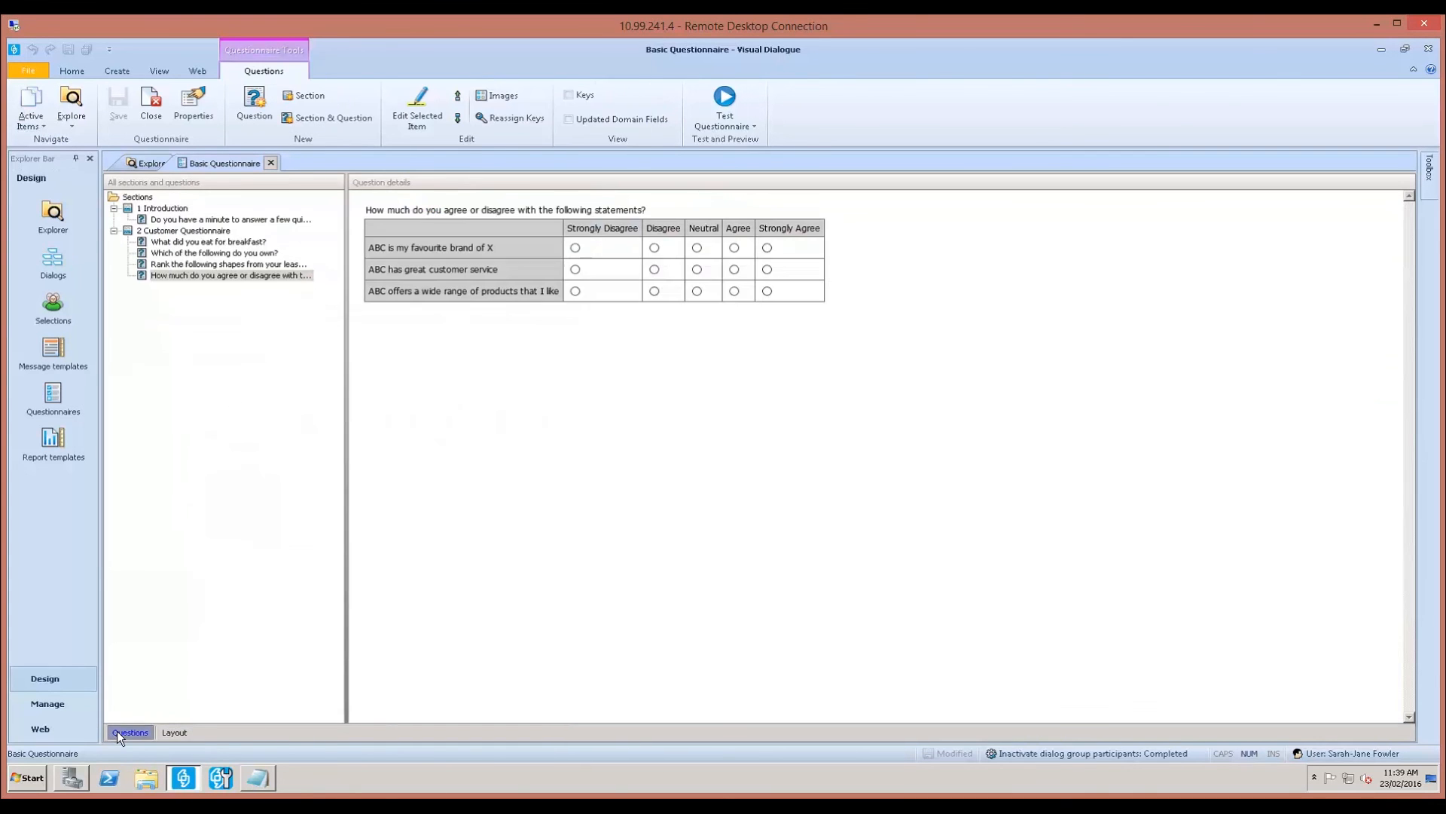
click(188, 242)
click(189, 255)
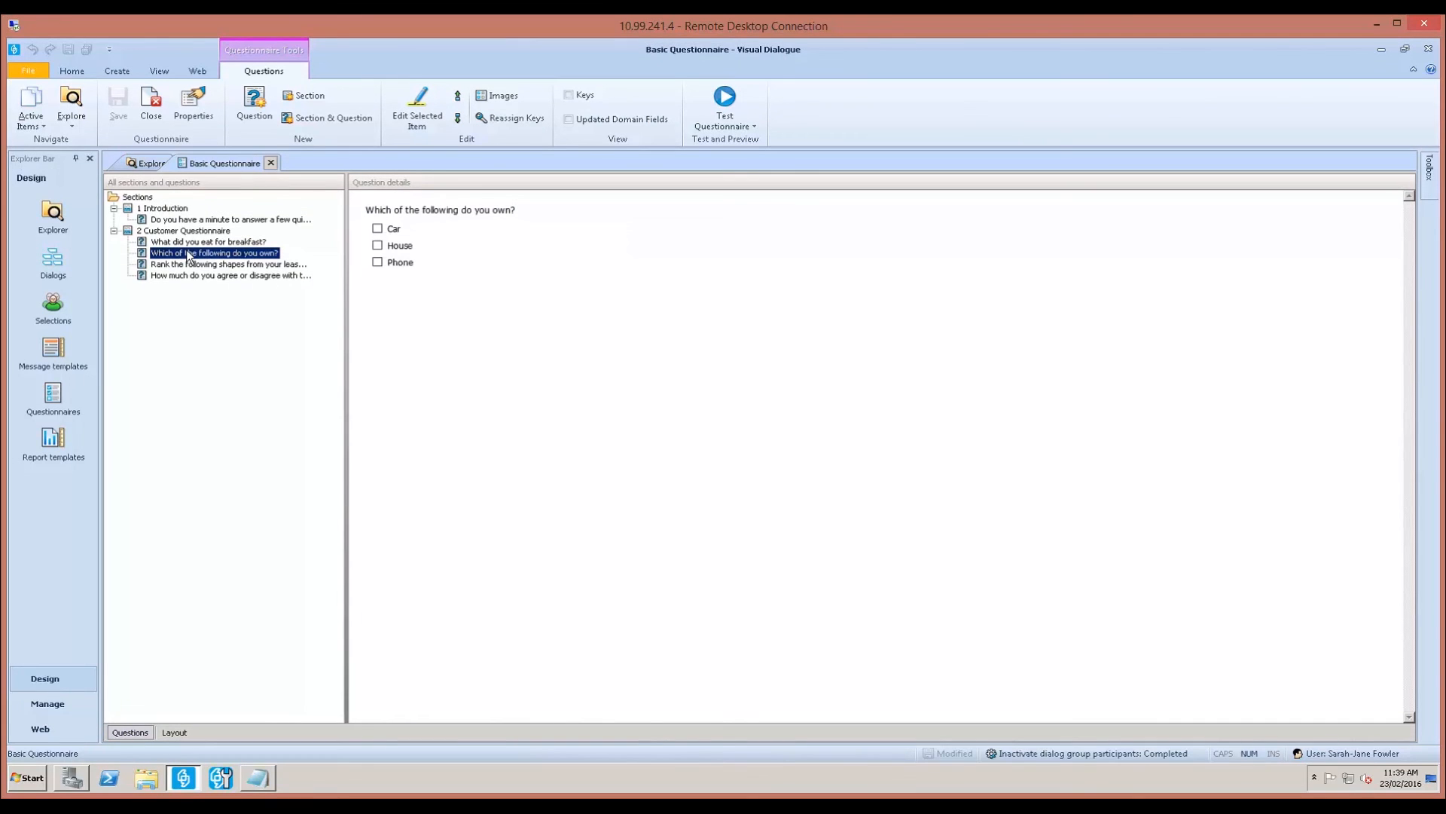
click(427, 210)
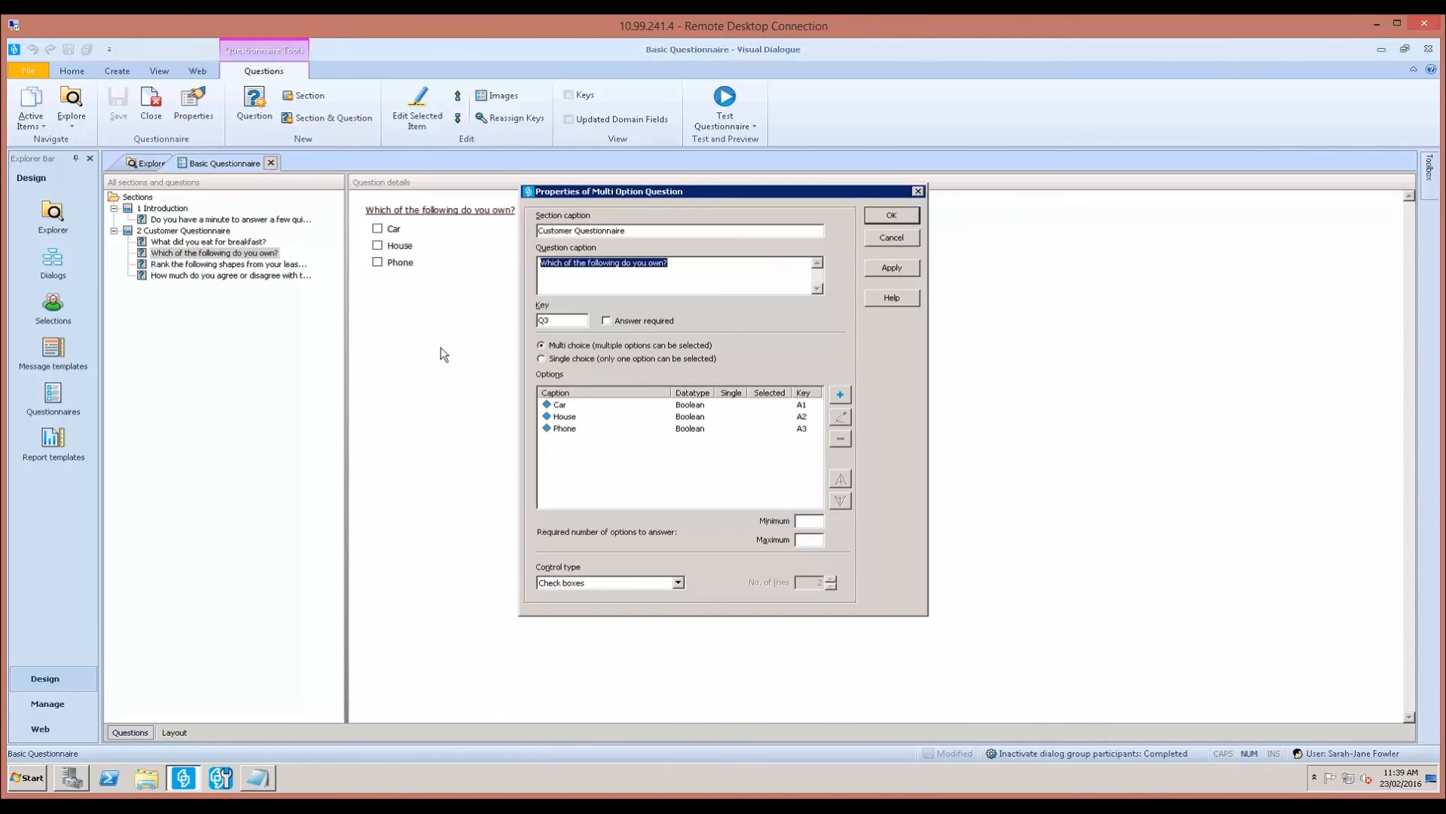
click(606, 321)
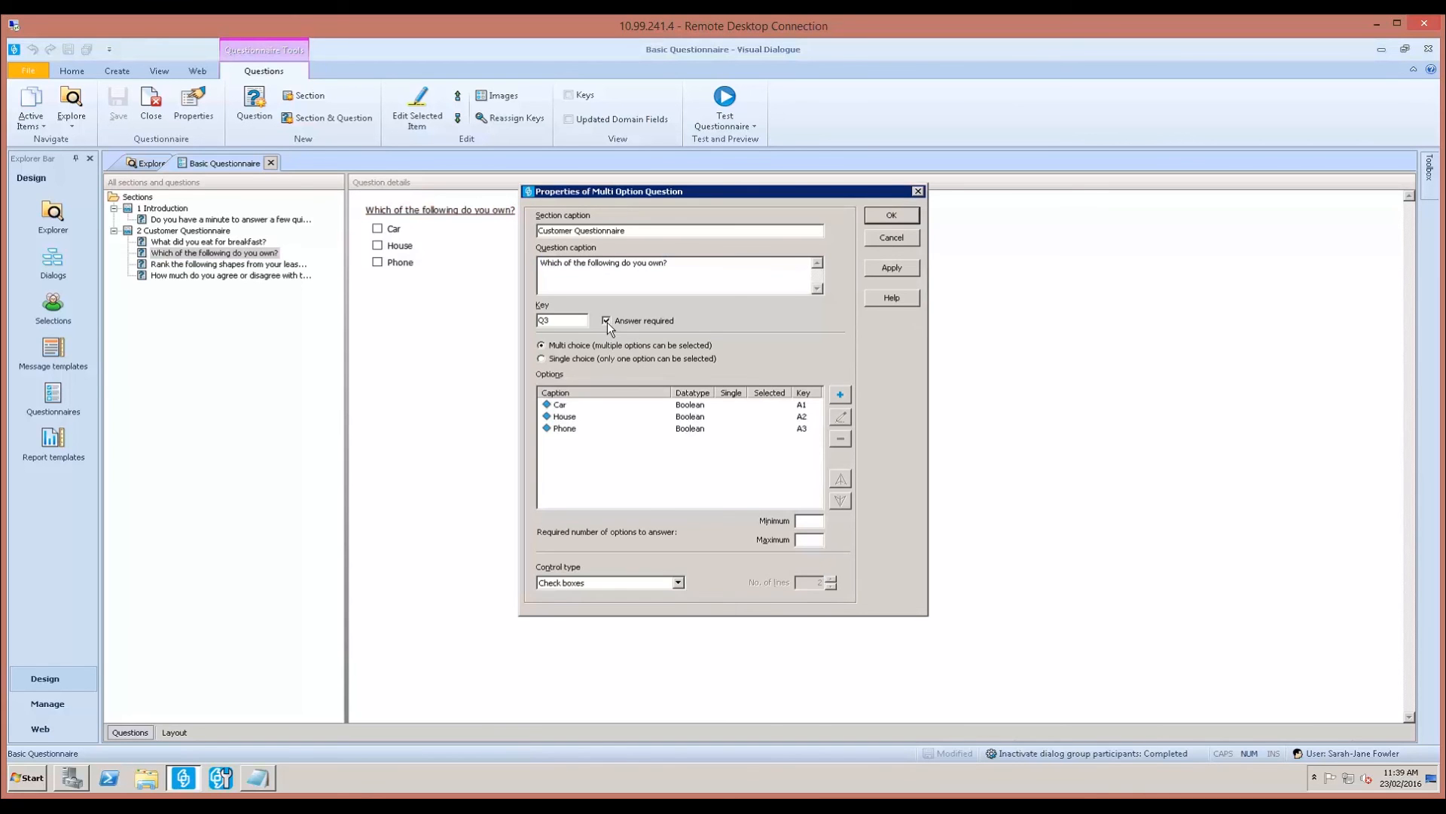
click(886, 213)
click(114, 99)
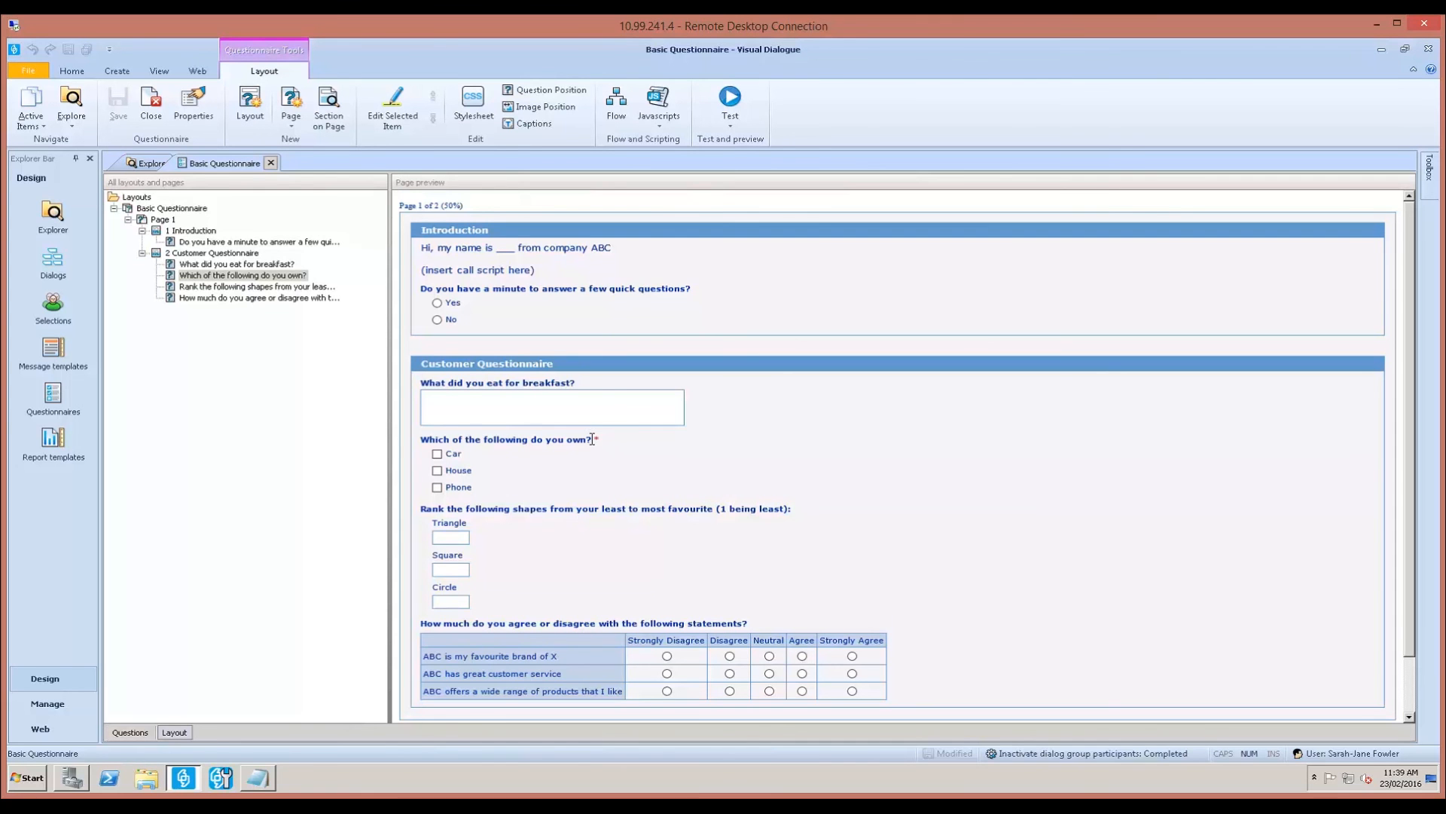
Step: Test the layout with Yes, eggs, ranks 3, 2, 1 and Agree for all statements, submitting without any owned item selected
click(729, 104)
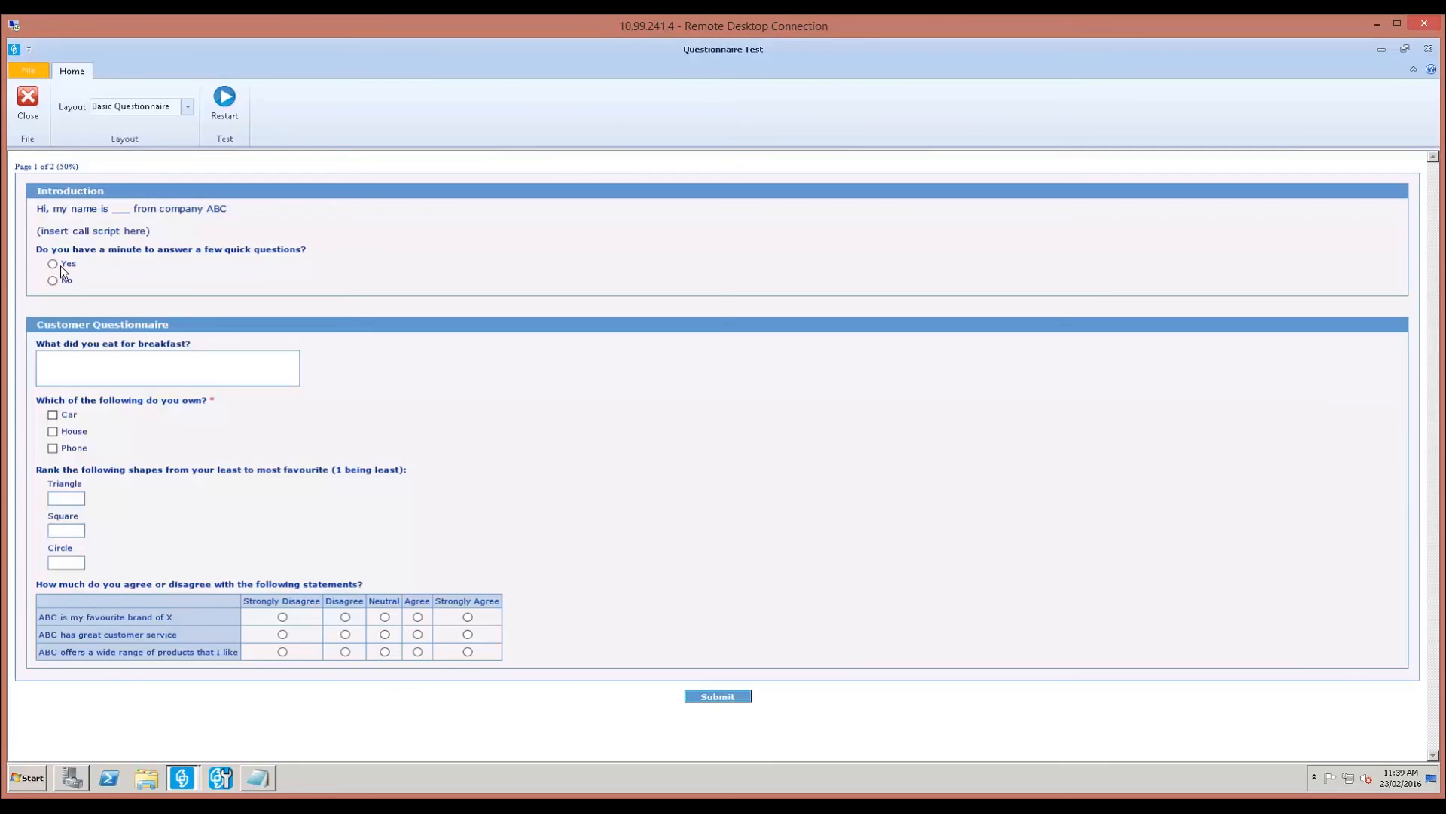
click(52, 261)
text(eggs)
text(3)
key(Tab)
text(2)
text(1)
click(417, 617)
click(418, 652)
click(731, 696)
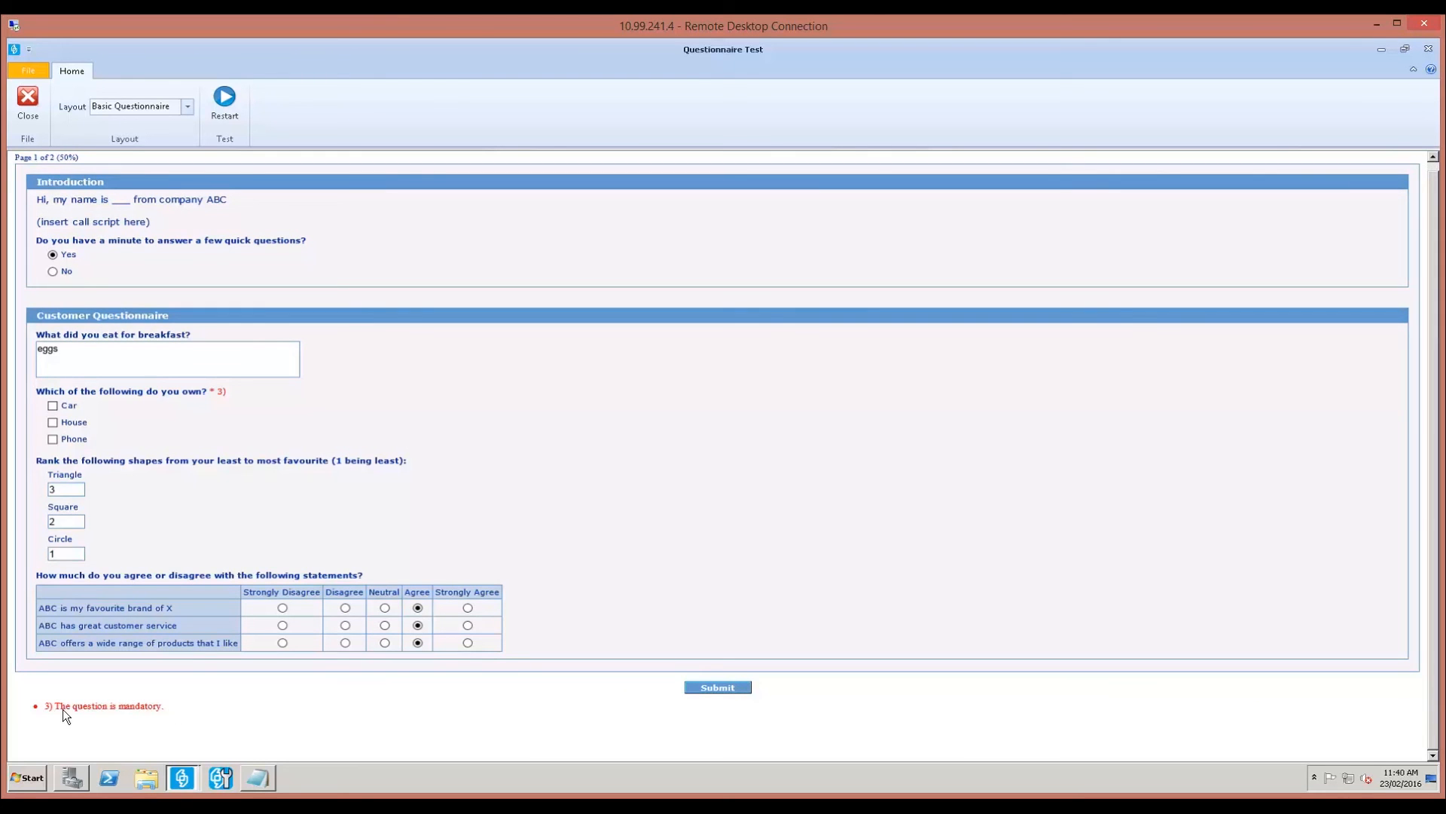
Step: Check the validation message below the form, select Car as owned, resubmit the survey and close the test
drag(164, 708, 52, 708)
click(124, 708)
triple_click(124, 709)
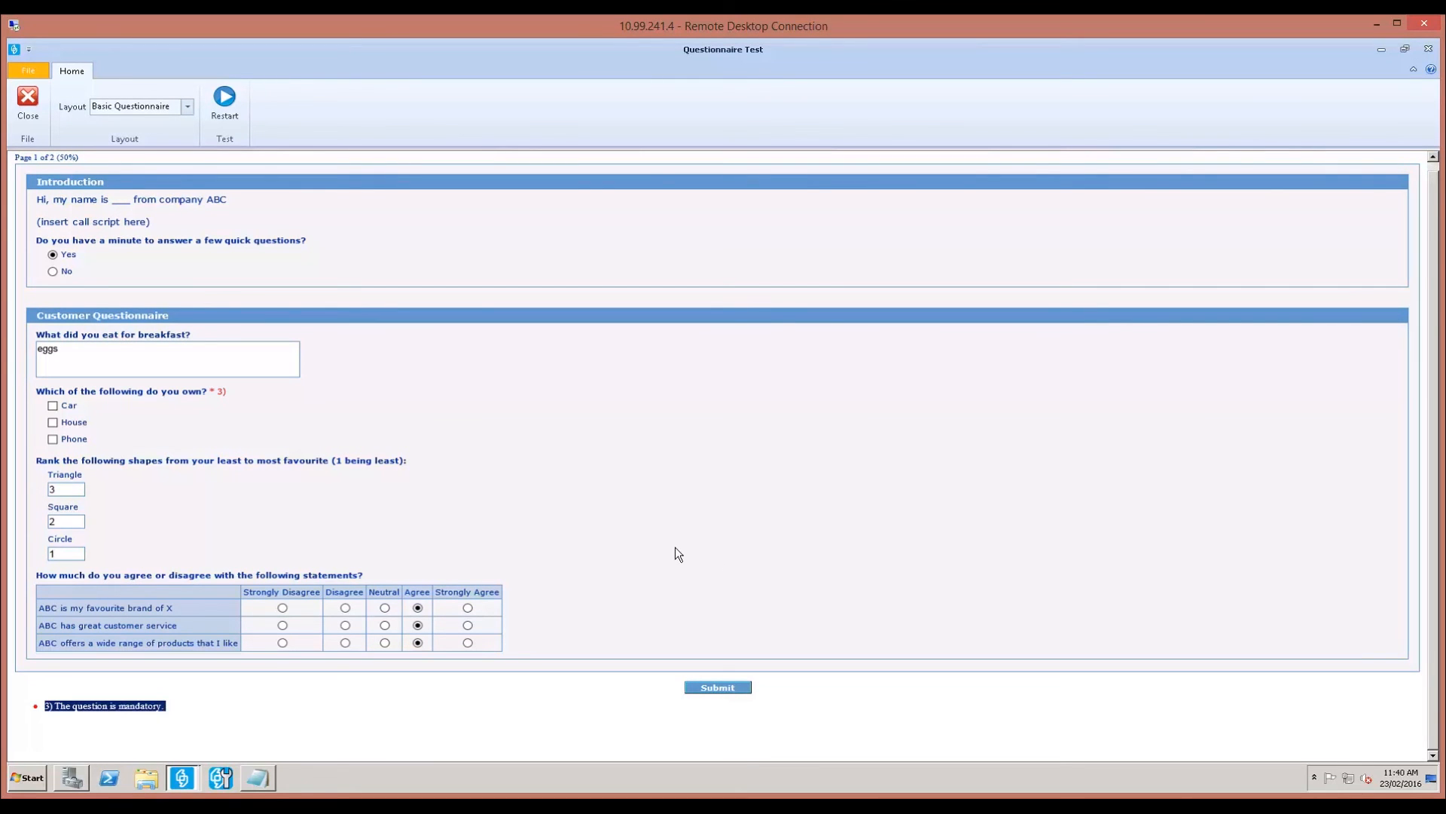
click(53, 404)
click(718, 687)
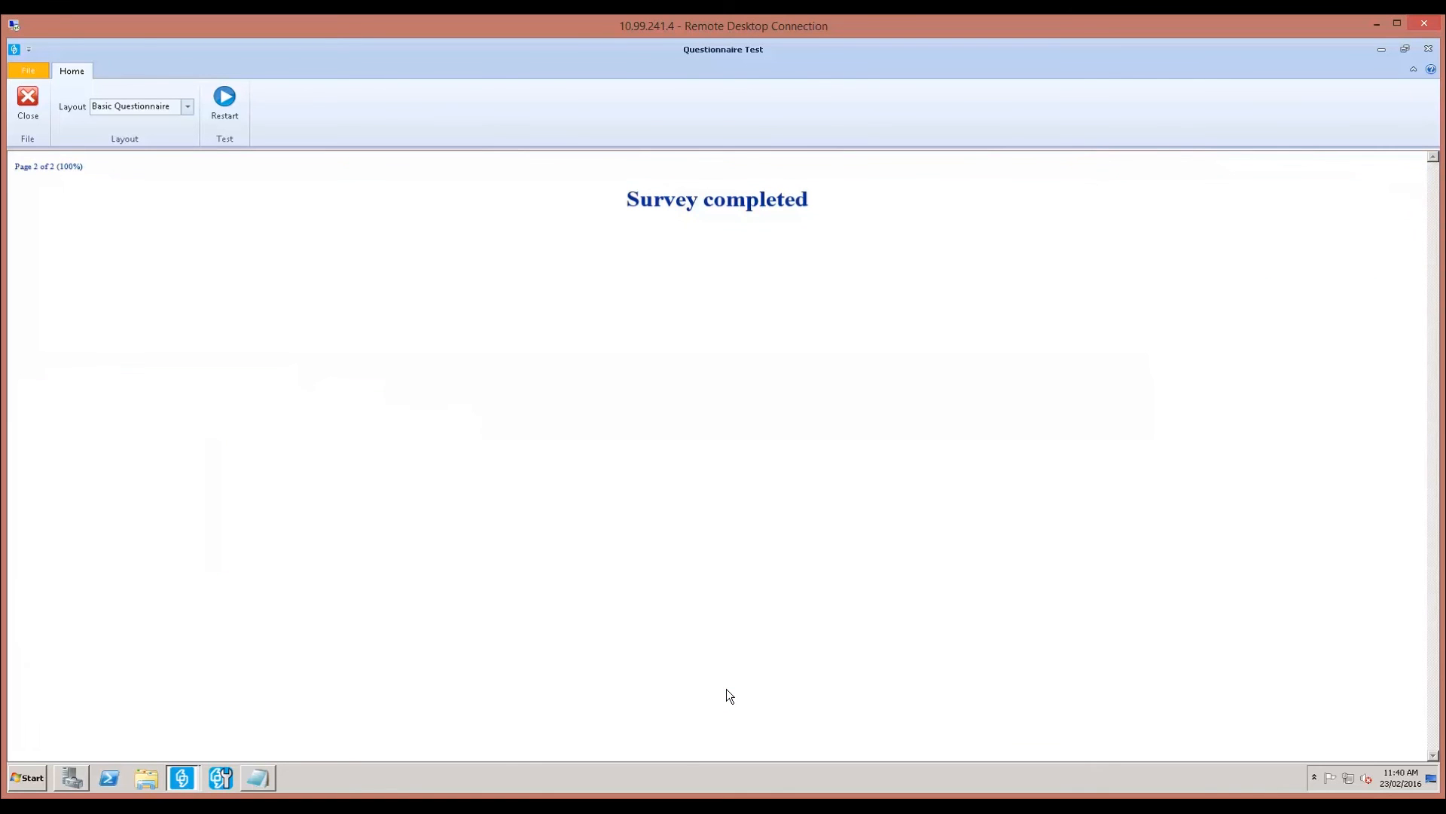
click(15, 110)
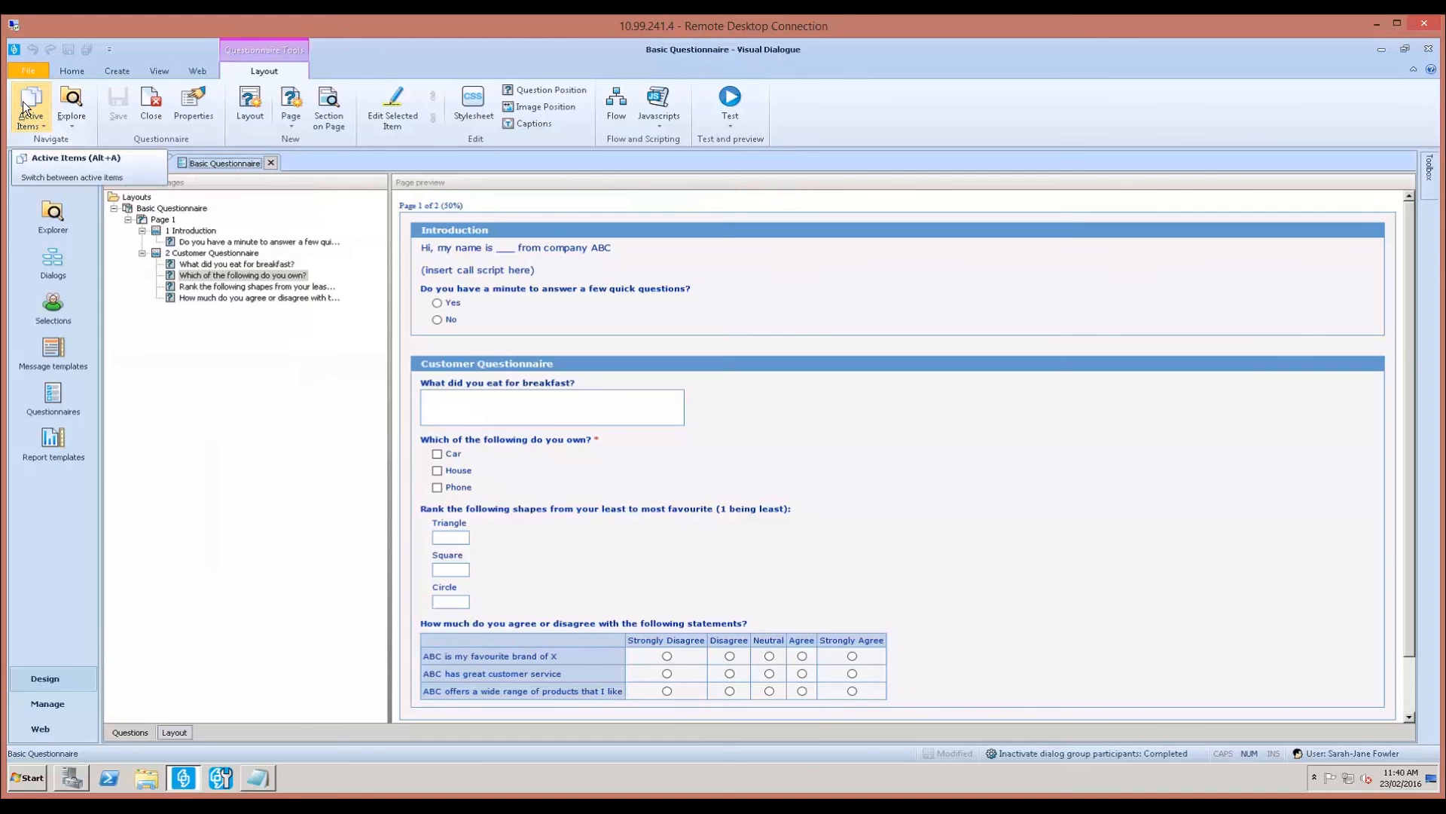